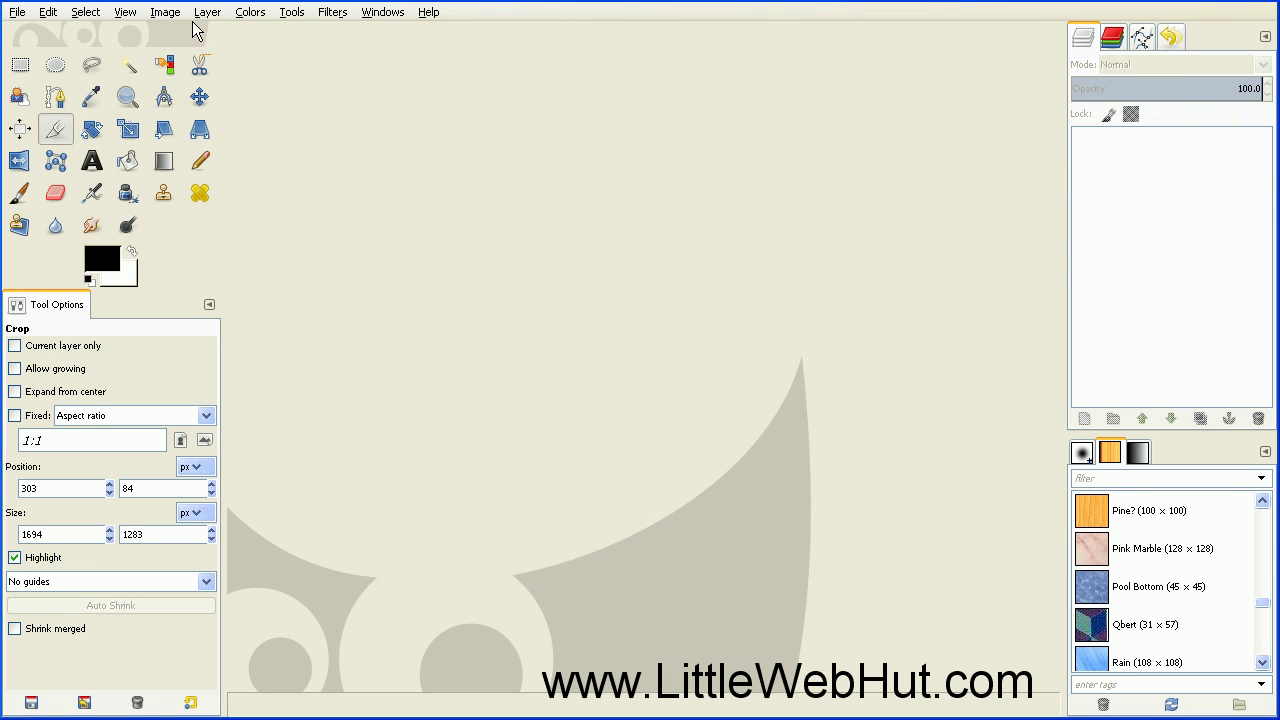
Step: Open DSCF0010.JPG, DSCF0036.JPG, DSCF0037.JPG and DSCF0044.JPG from the demo folder together as layers of one image
left_click(16, 13)
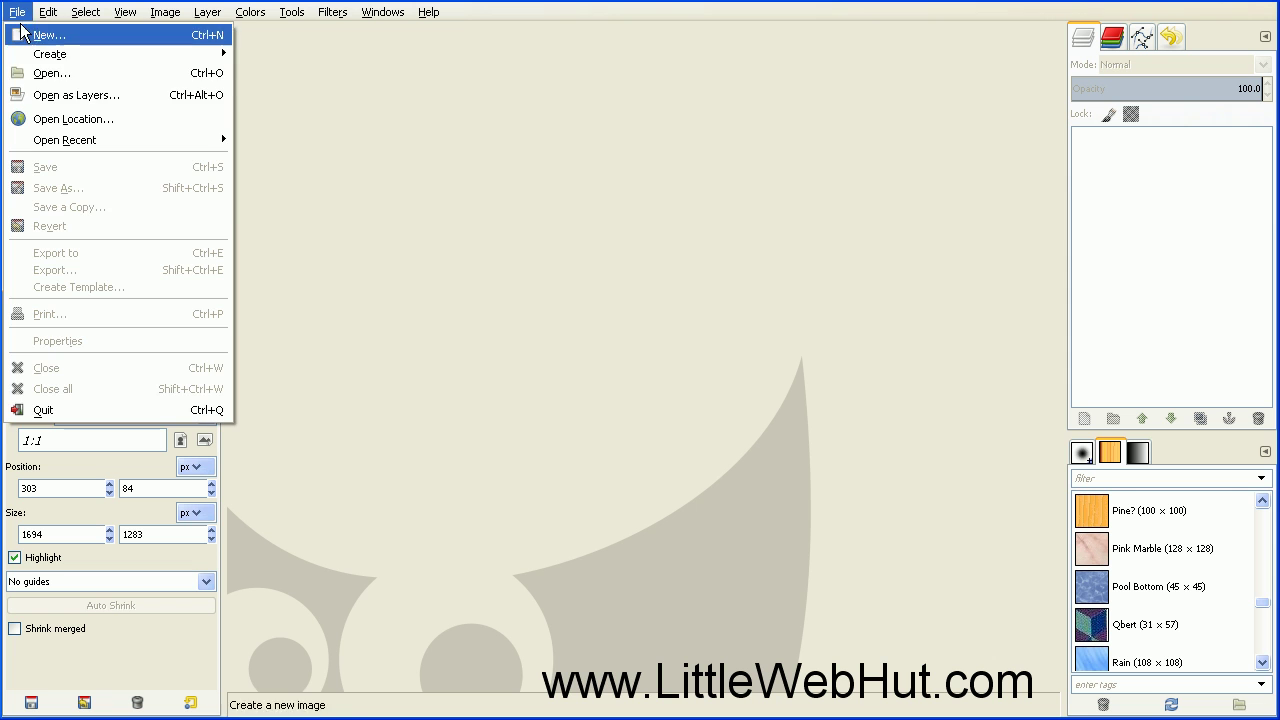
left_click(71, 93)
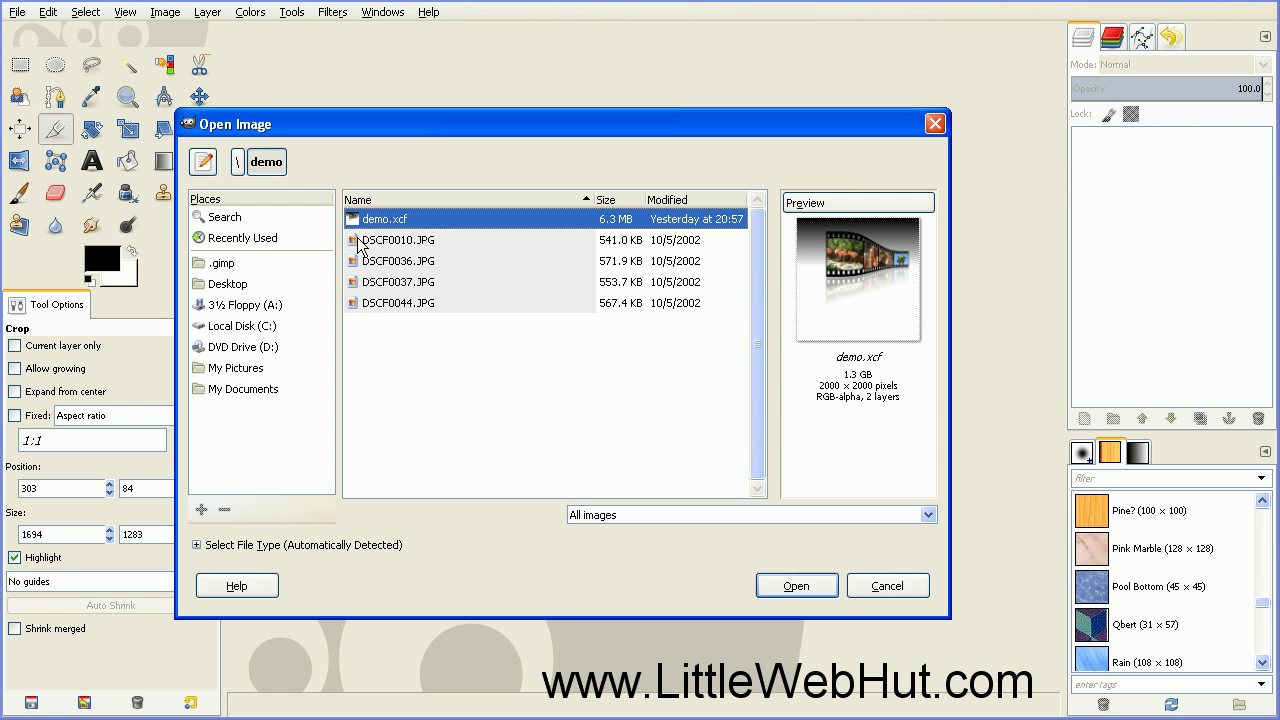
left_click(360, 244)
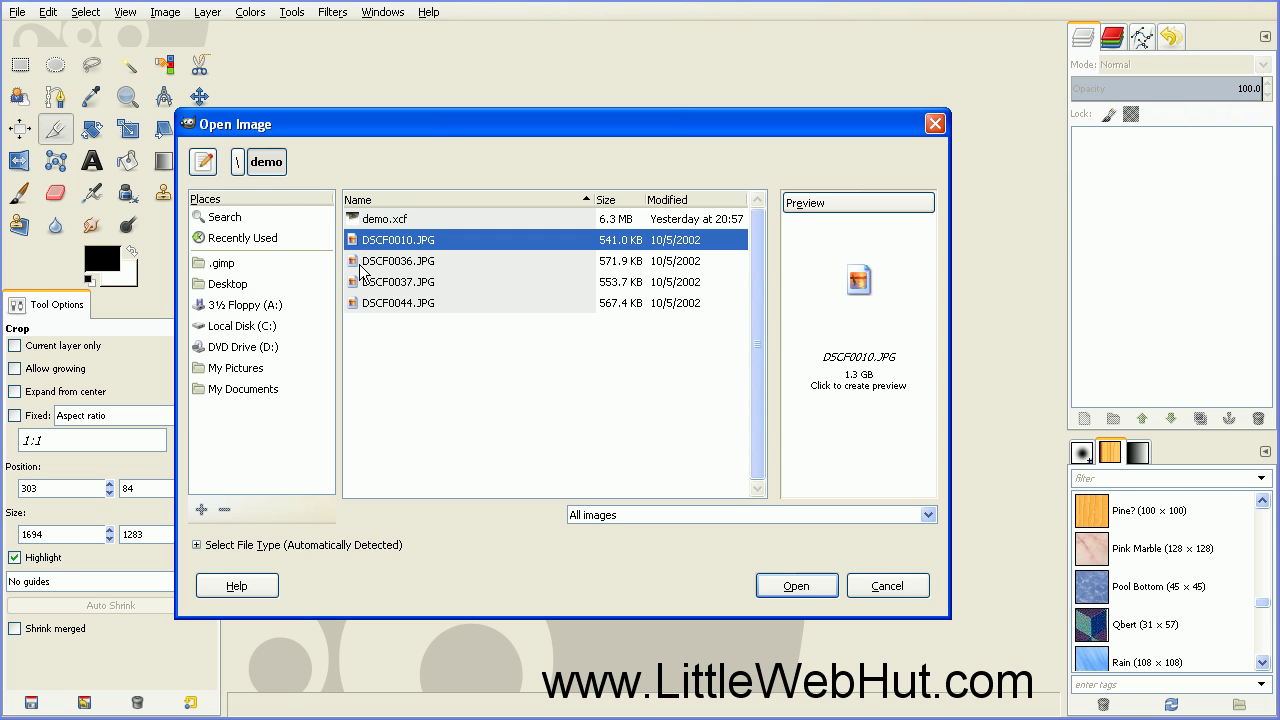
left_click(361, 263, "ctrl")
left_click(362, 282, "ctrl")
left_click(363, 303, "ctrl")
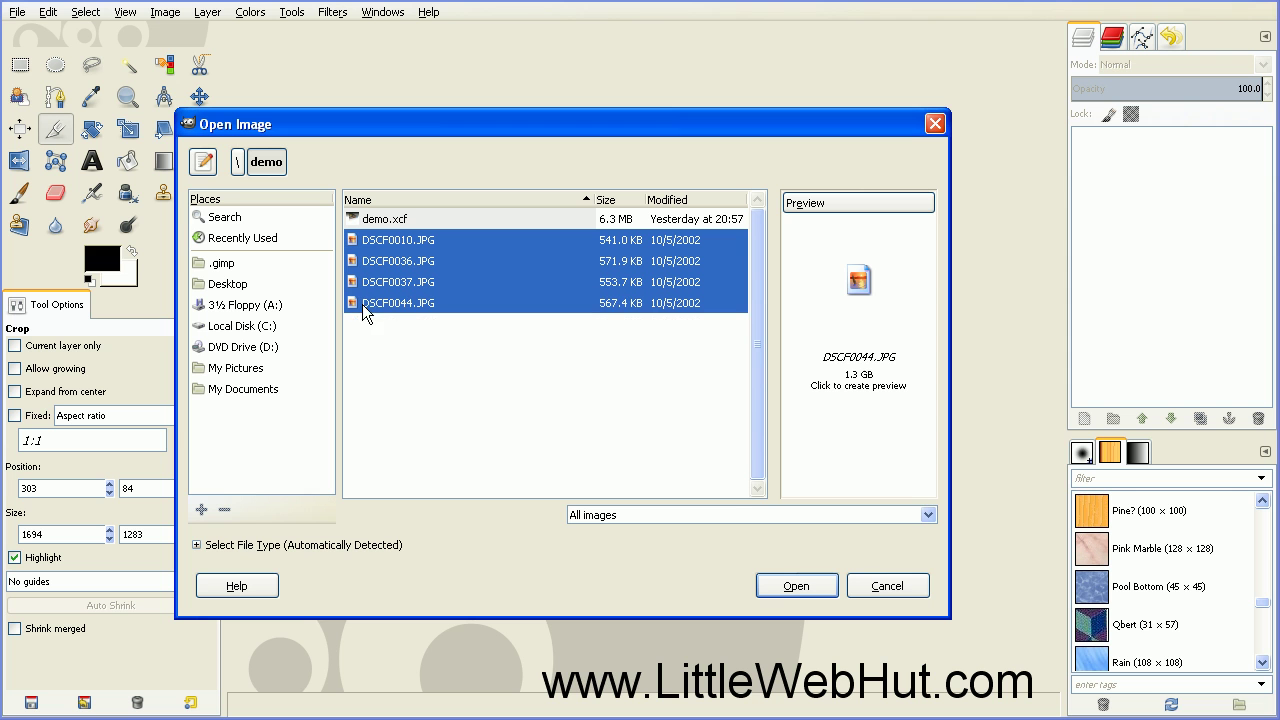
left_click(799, 589)
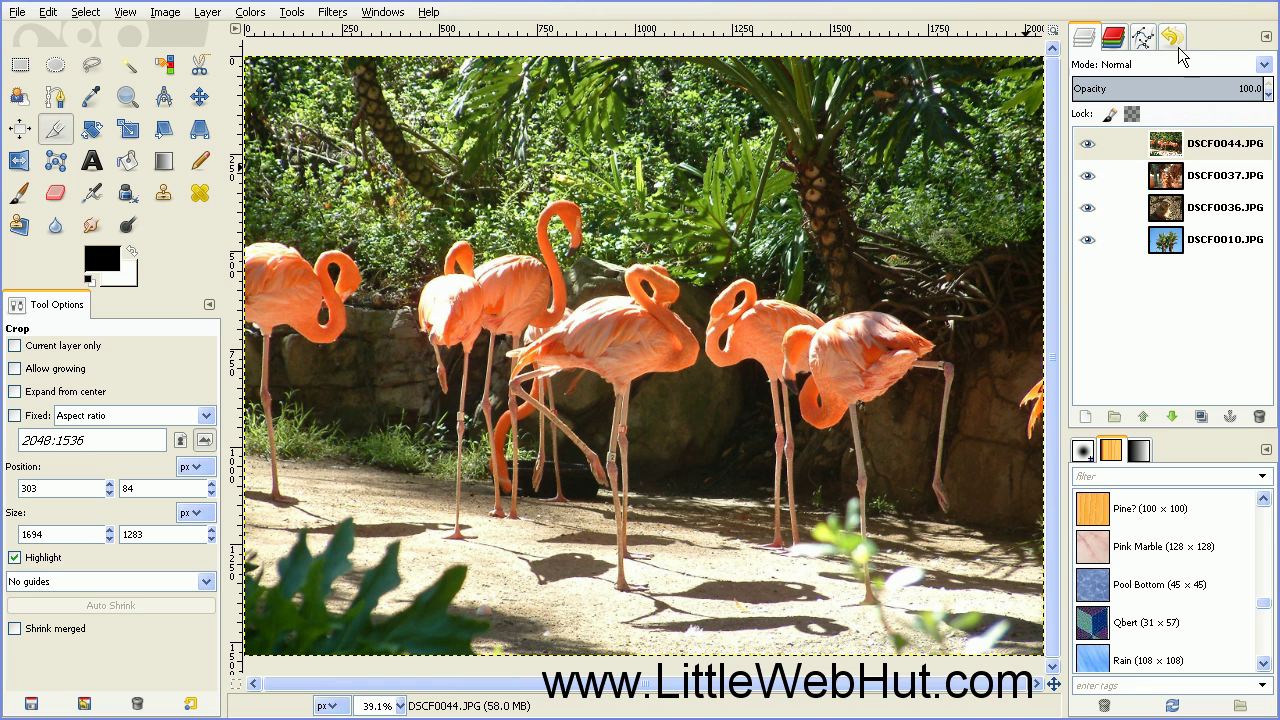
Step: Generate a filmstrip image from the four photo layers with the Filmstrip filter, keeping its default settings
left_click(333, 12)
mouse_move(414, 241)
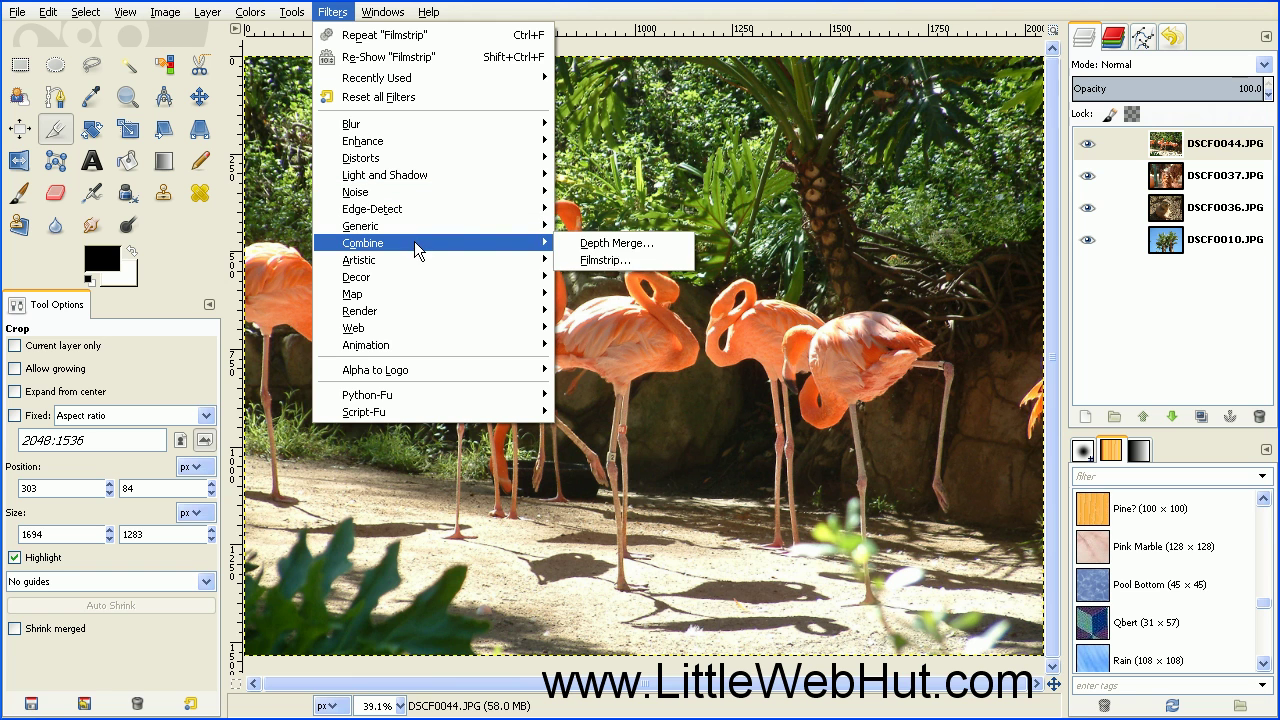
left_click(605, 260)
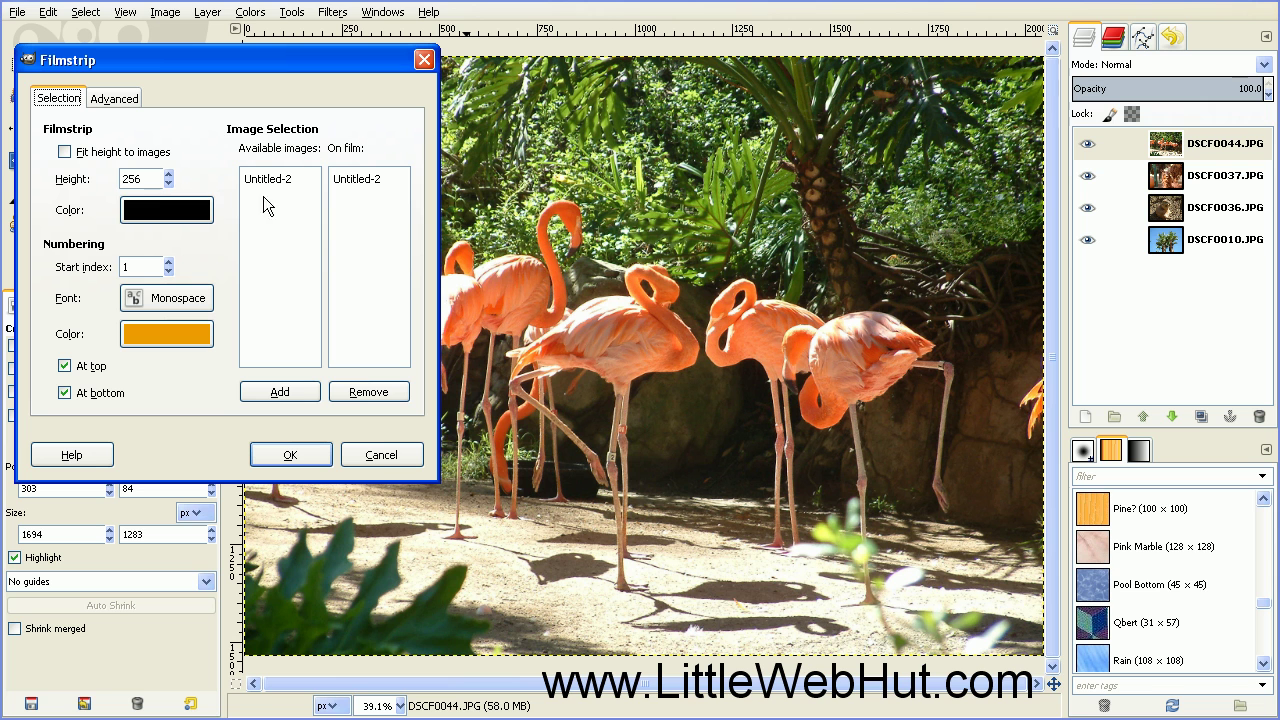
left_click(309, 452)
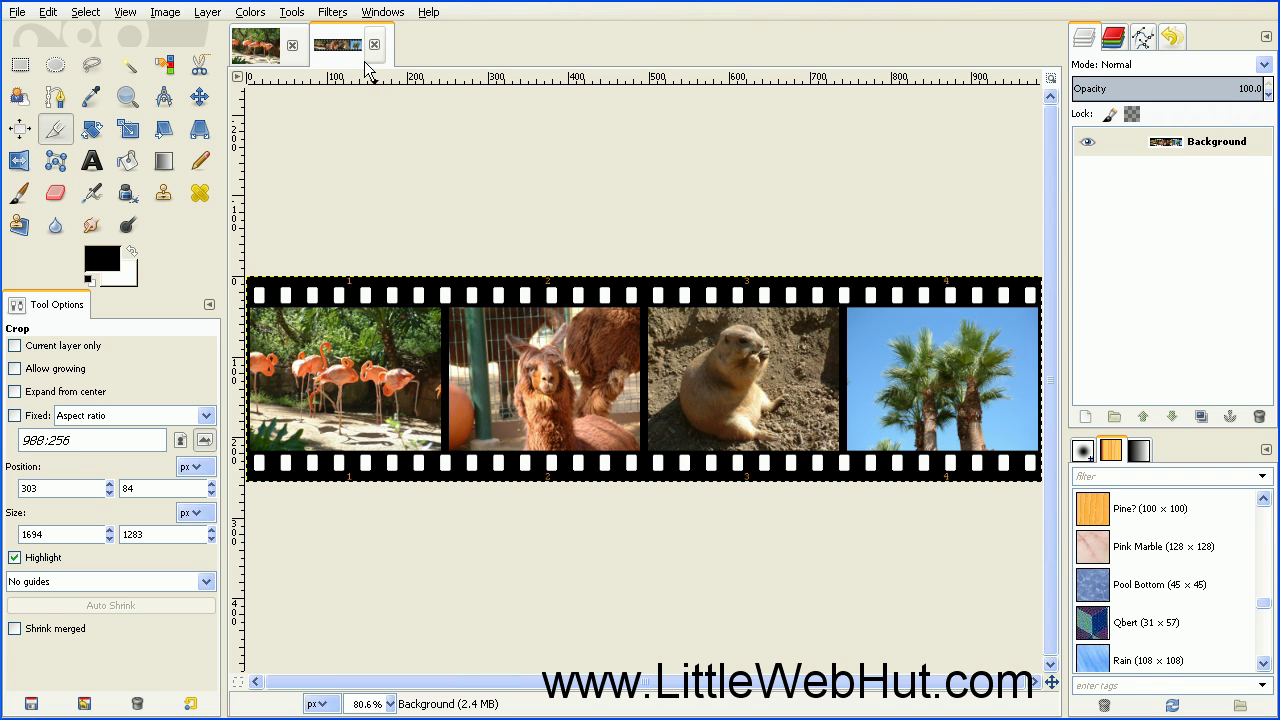
Step: Close the original layered photo image without saving, keeping the filmstrip image open
left_click(267, 50)
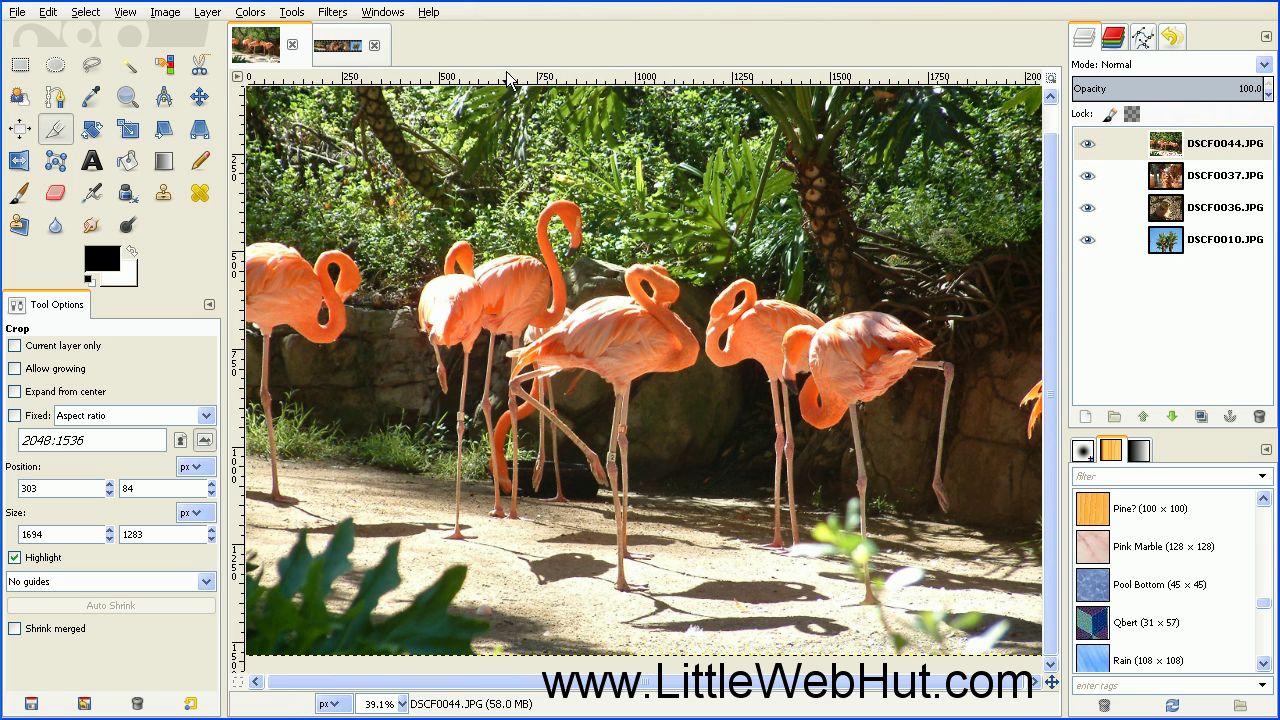
left_click(292, 46)
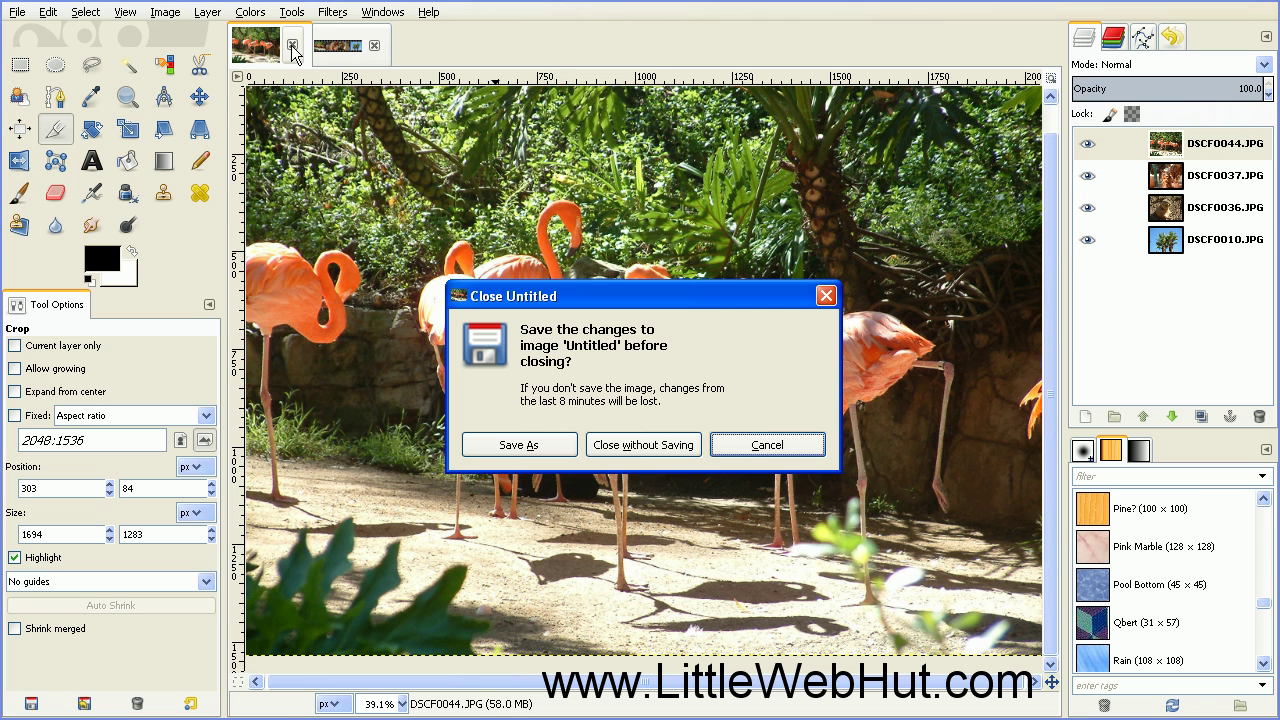
left_click(641, 445)
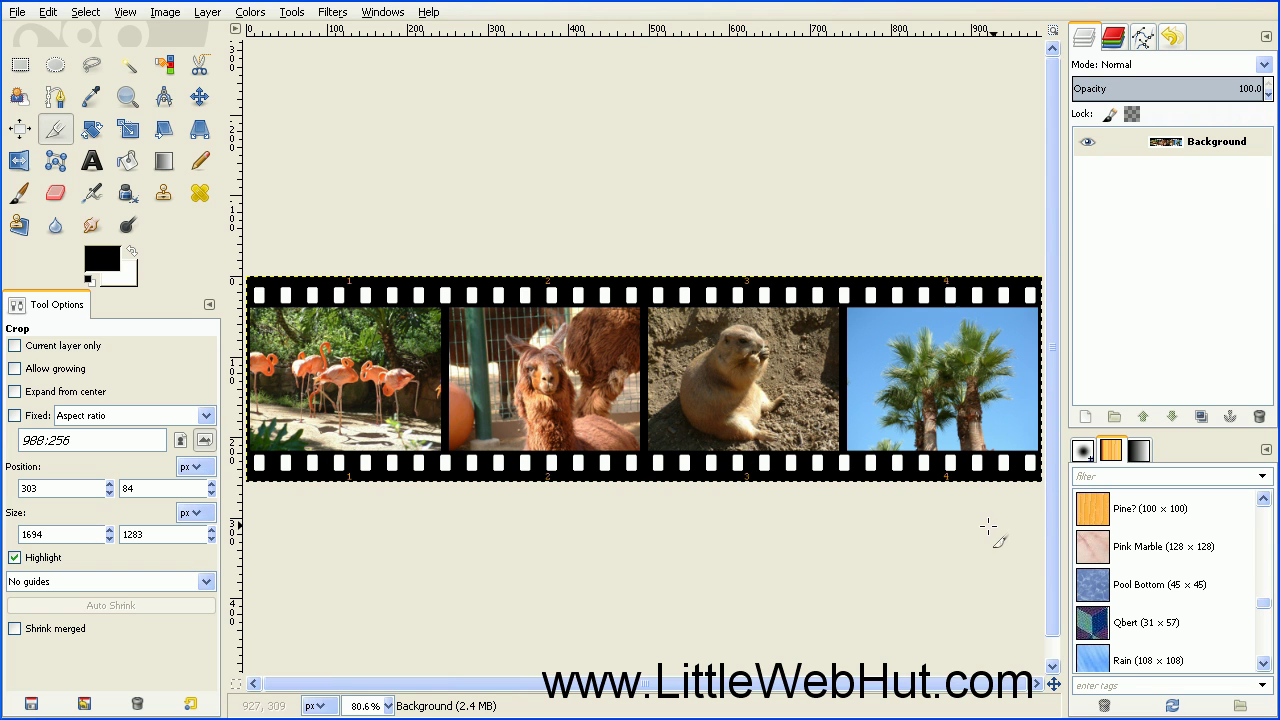
Step: Add a new transparent layer 2000 px wide and 2000 px high above the filmstrip
left_click(1086, 424)
left_click_drag(79, 2, 267, 36)
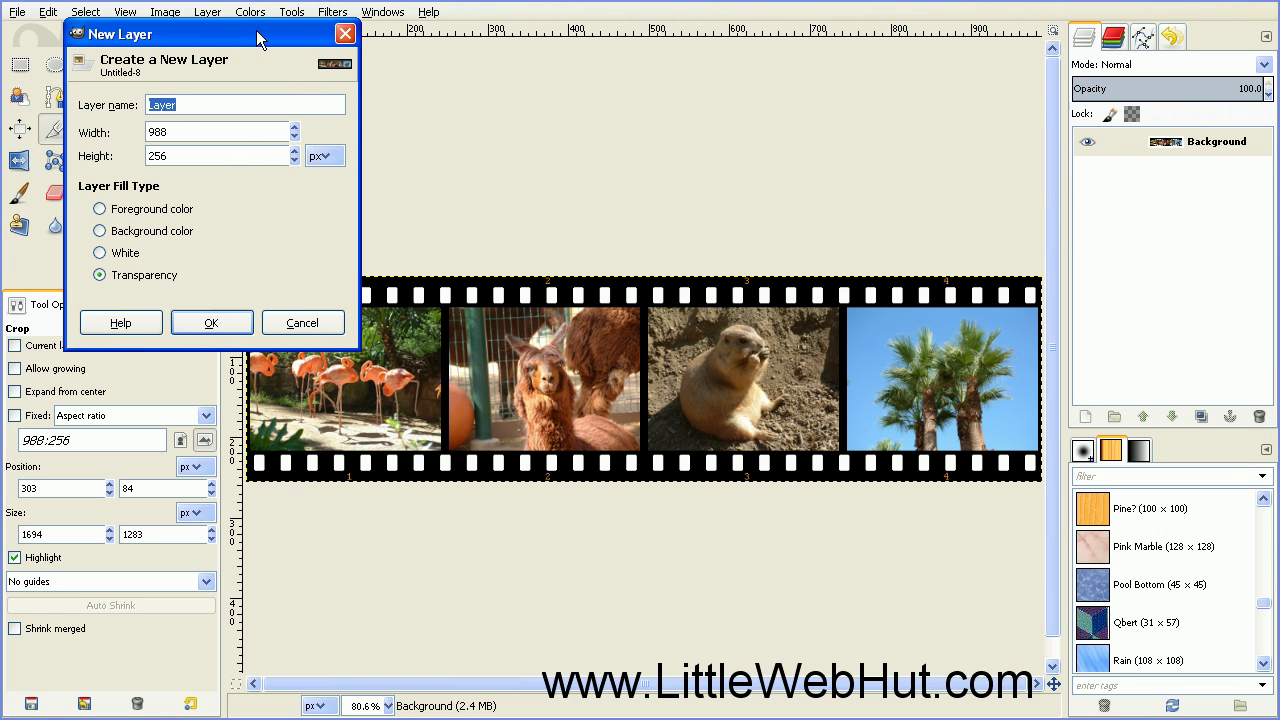
left_click_drag(192, 130, 121, 134)
type("2000")
double_click(163, 157)
type("2000")
left_click(208, 322)
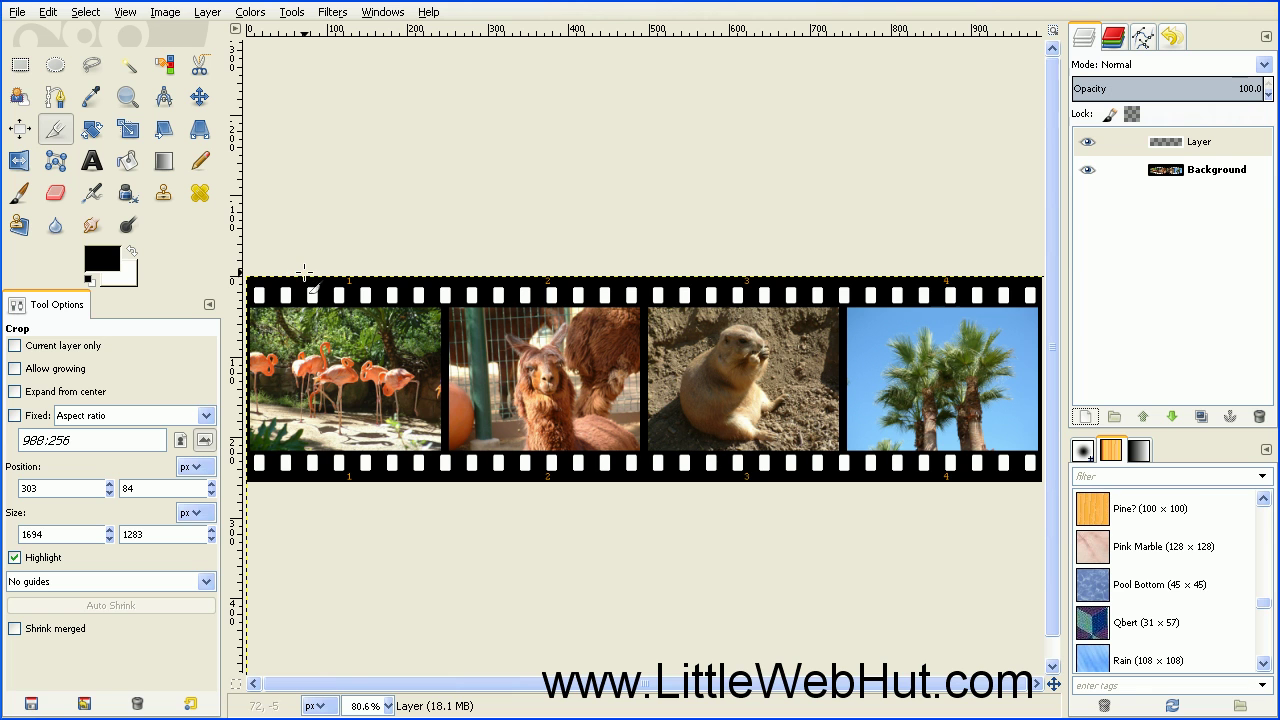
Step: Fit the canvas to the layers and show the whole image in the window
left_click(160, 14)
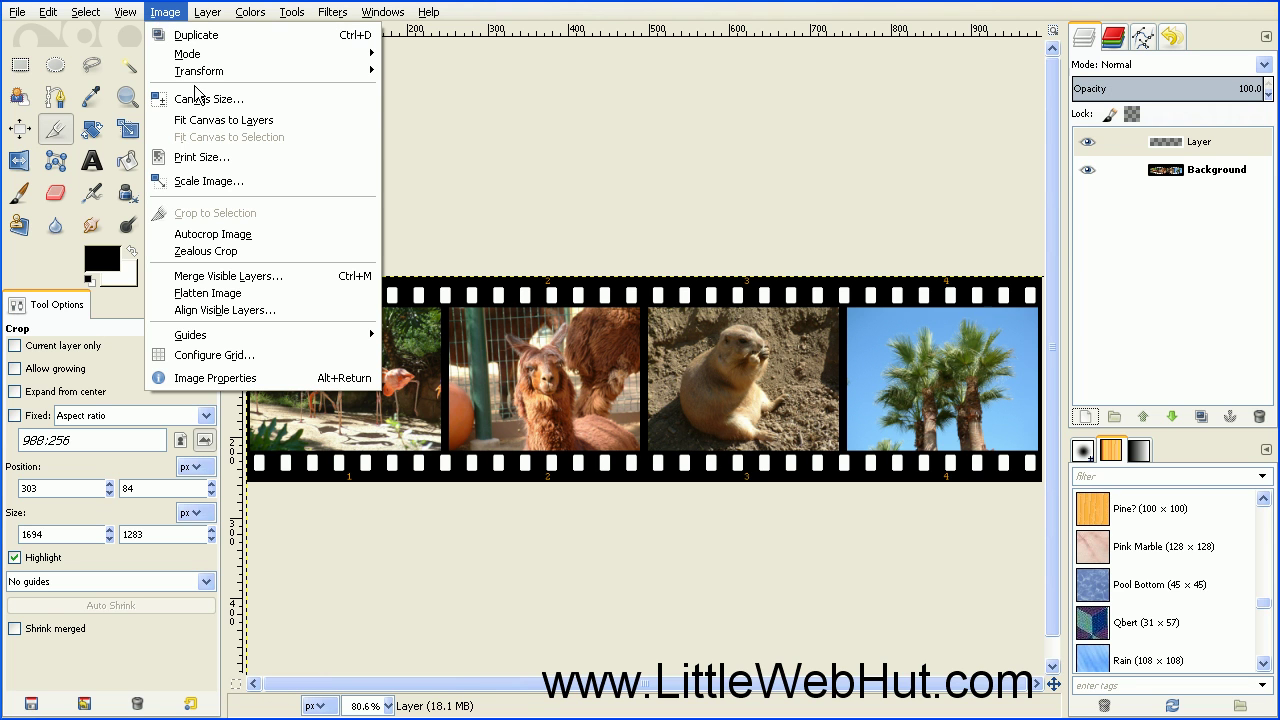
left_click(298, 120)
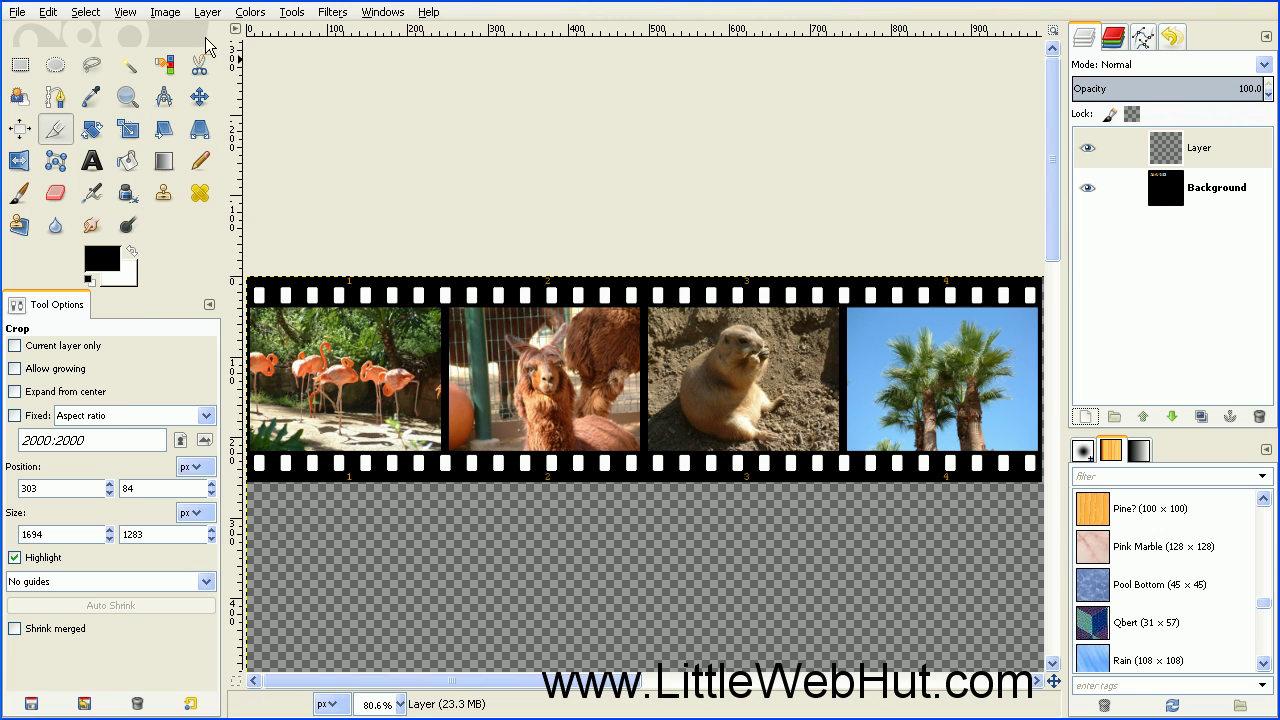
left_click(127, 14)
mouse_move(258, 78)
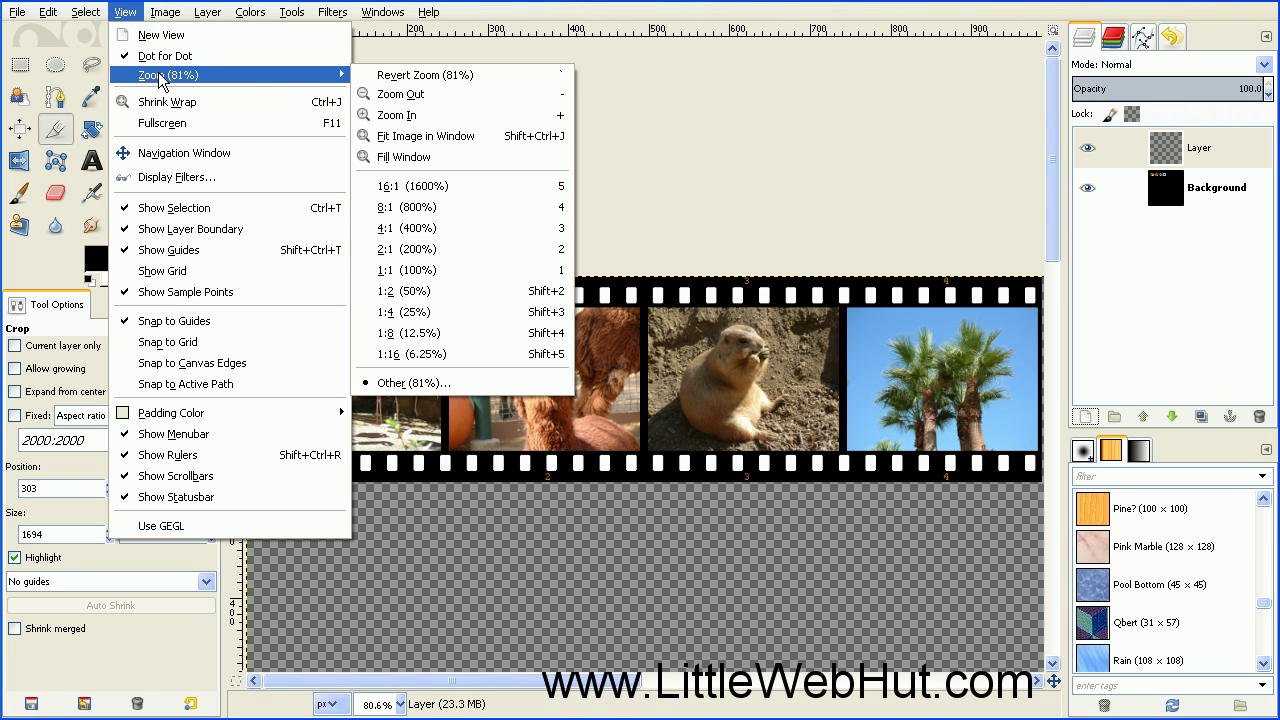
left_click(452, 147)
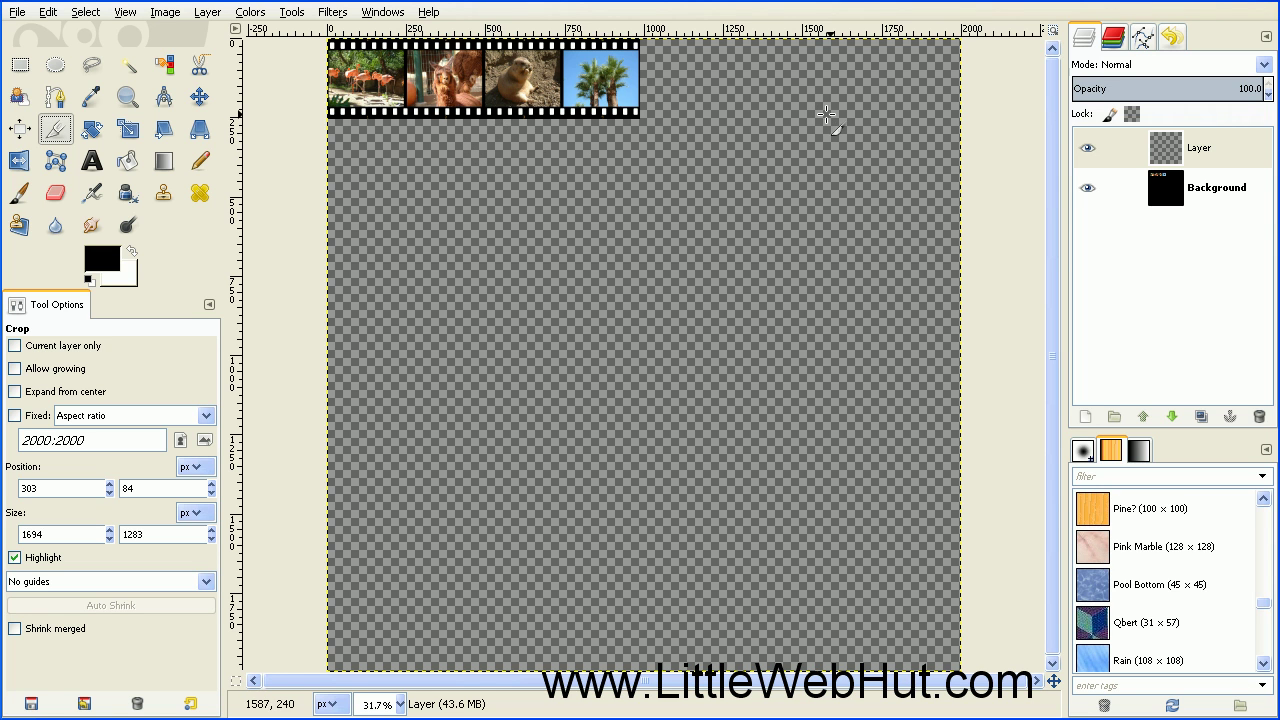
Step: Move the filmstrip on the Background layer from the canvas's upper-left corner to slightly right of the centre
left_click(1137, 192)
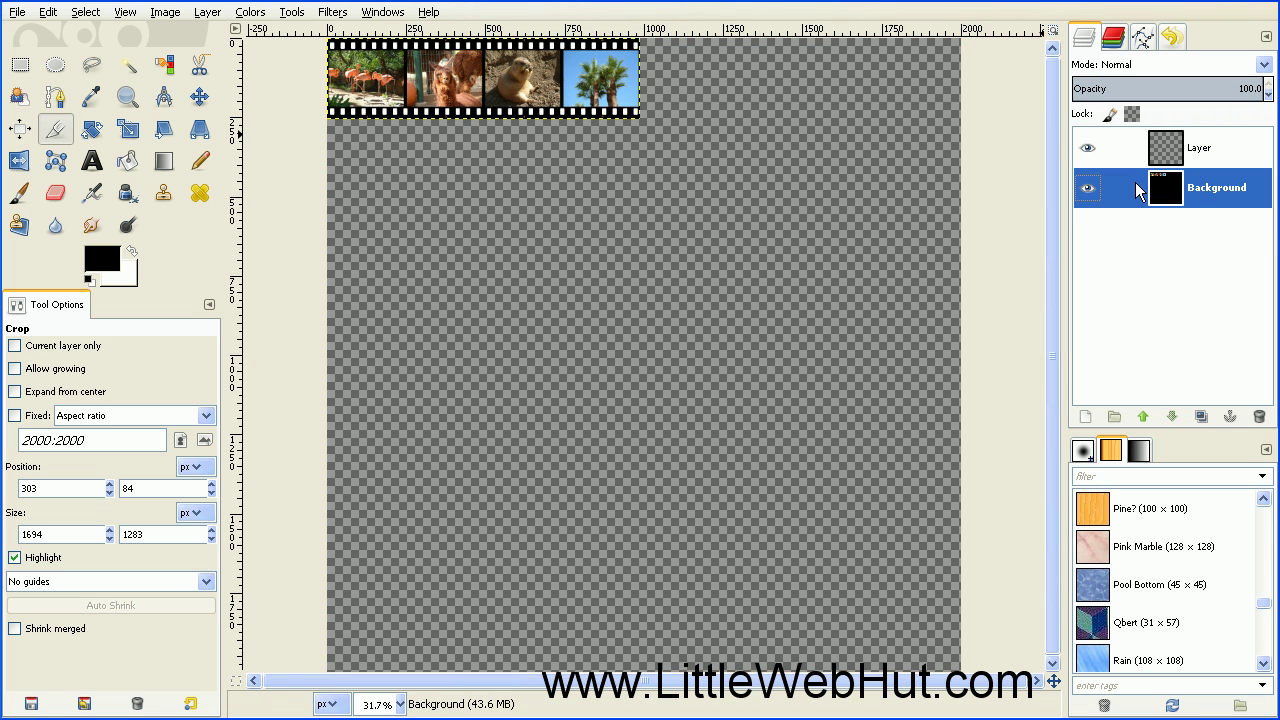
left_click(200, 97)
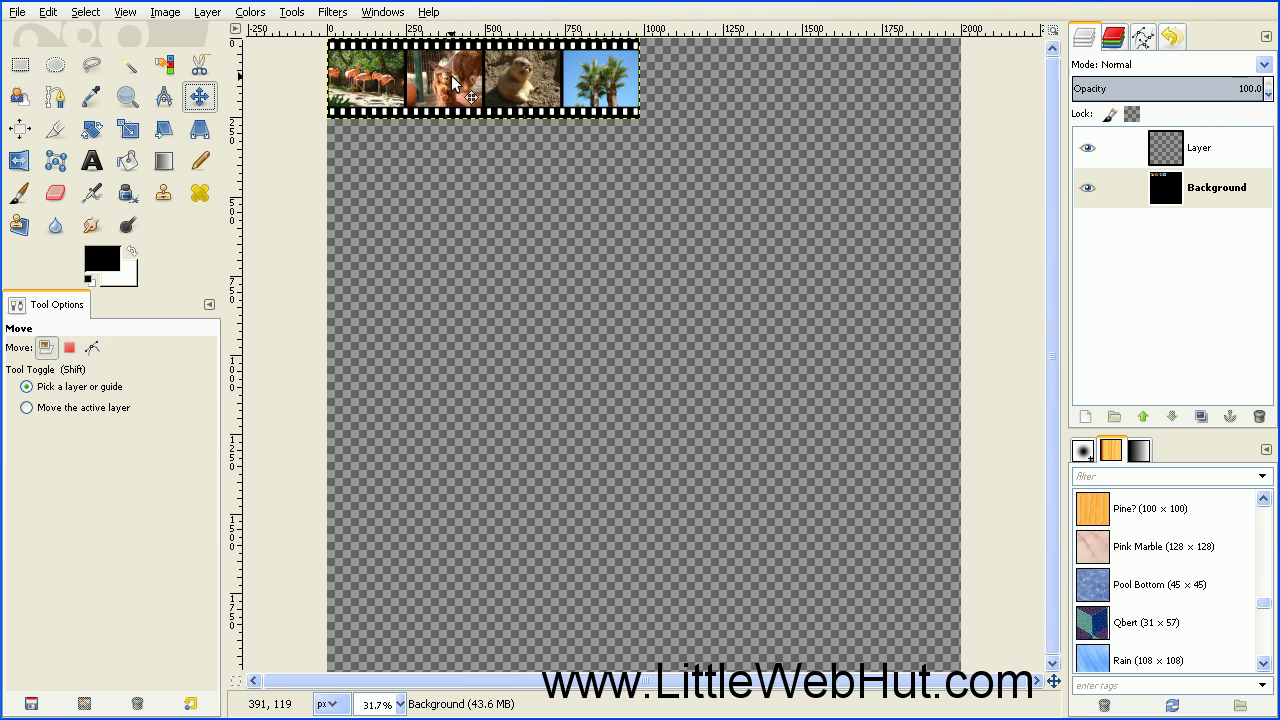
left_click_drag(455, 82, 712, 311)
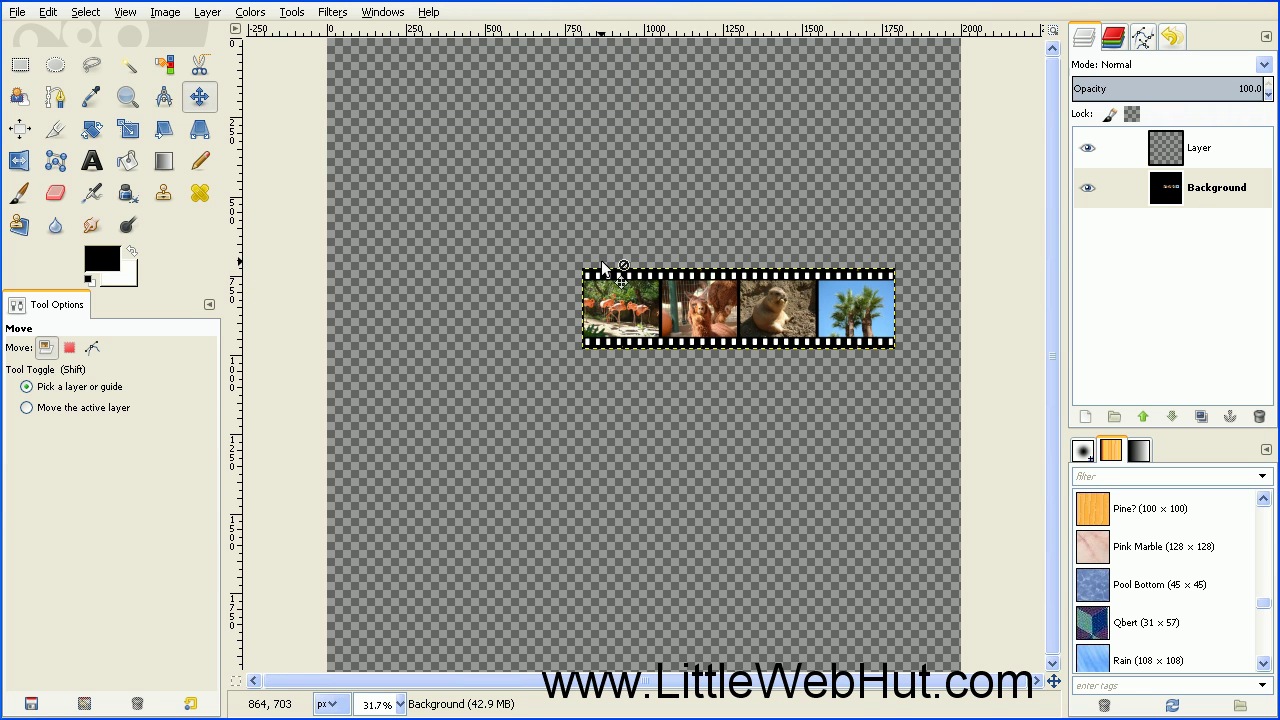
Step: Add an alpha channel to the Background layer that holds the filmstrip
left_click(127, 97)
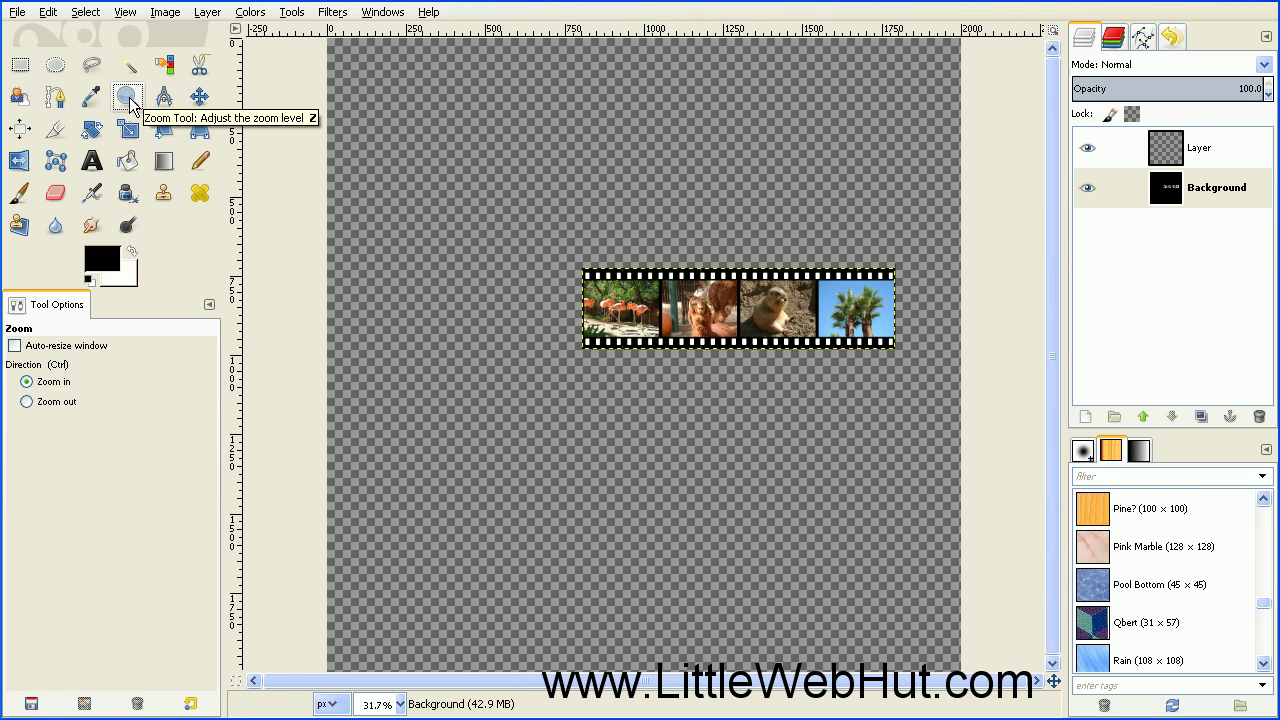
left_click_drag(561, 249, 917, 361)
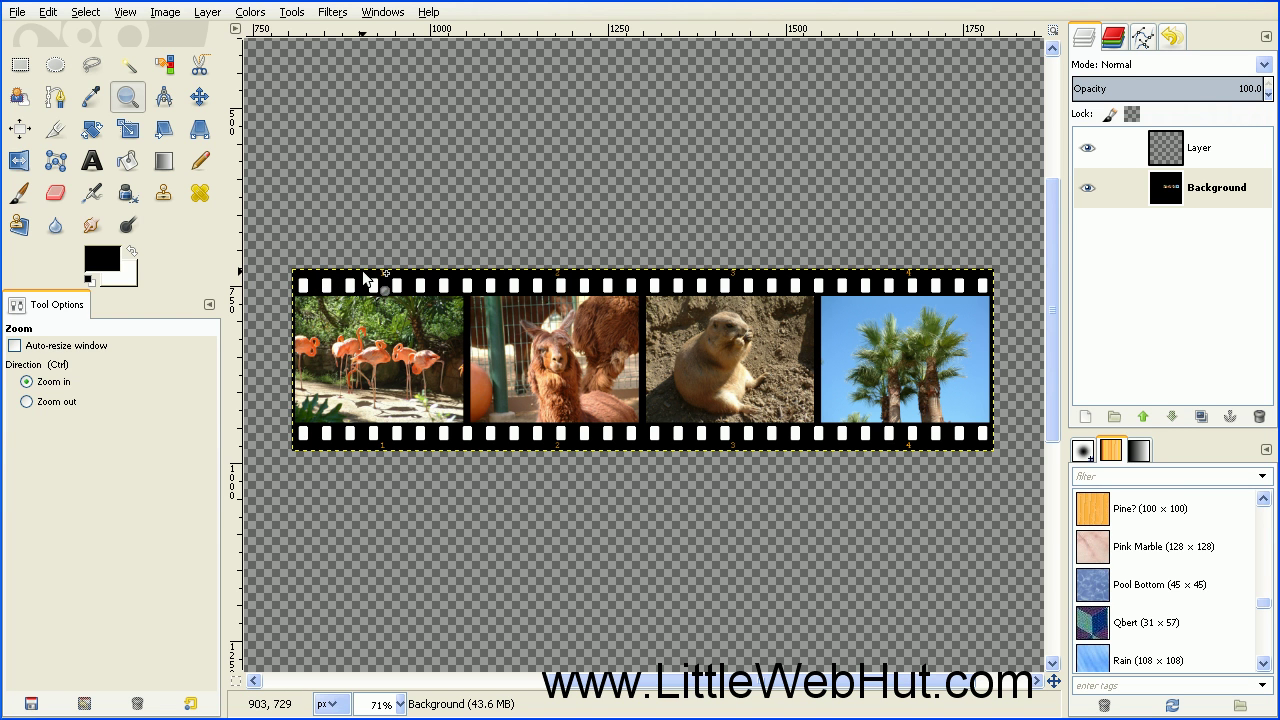
right_click(1140, 194)
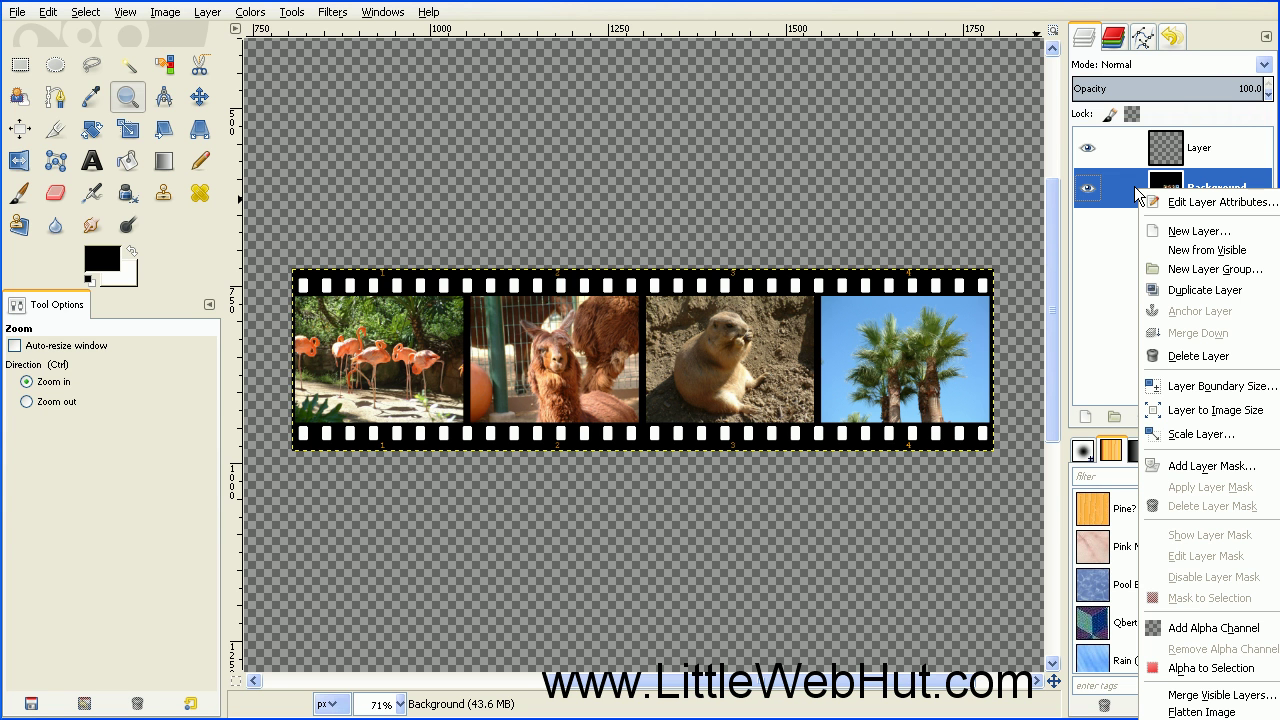
left_click(1181, 637)
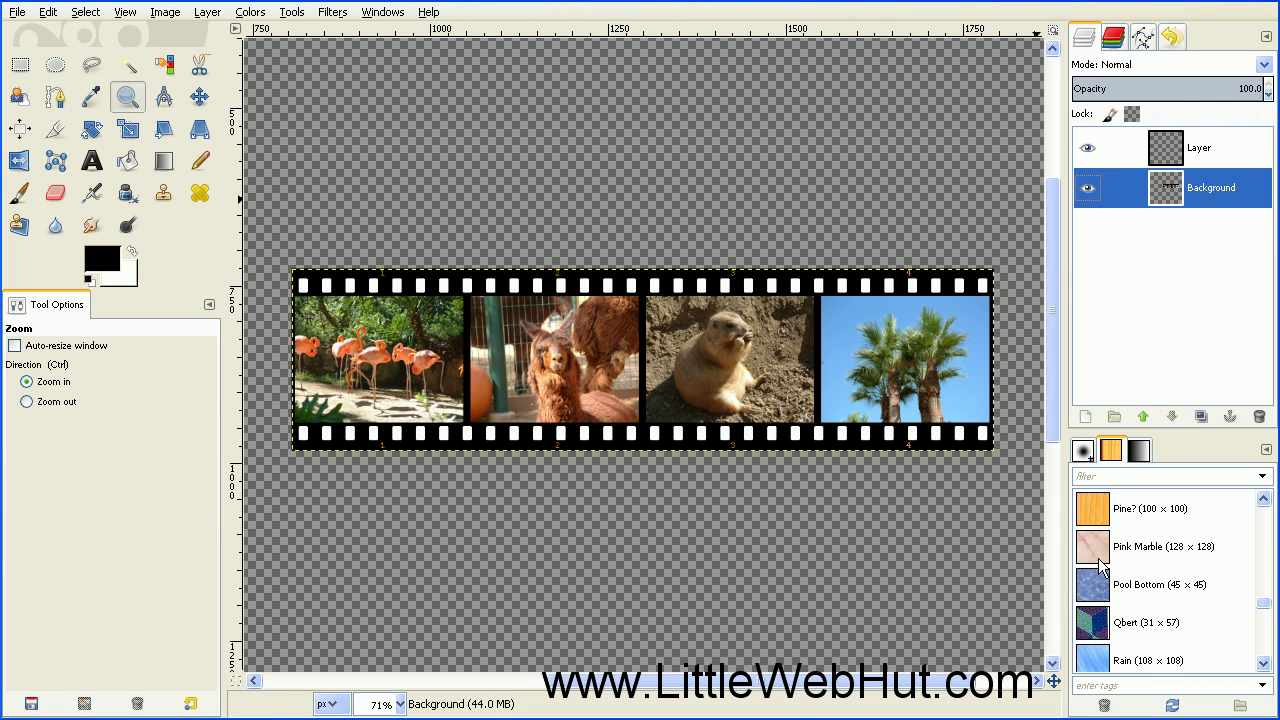
Step: Select the white of the filmstrip's sprocket holes by color, using a threshold of 15
key("shift+c")
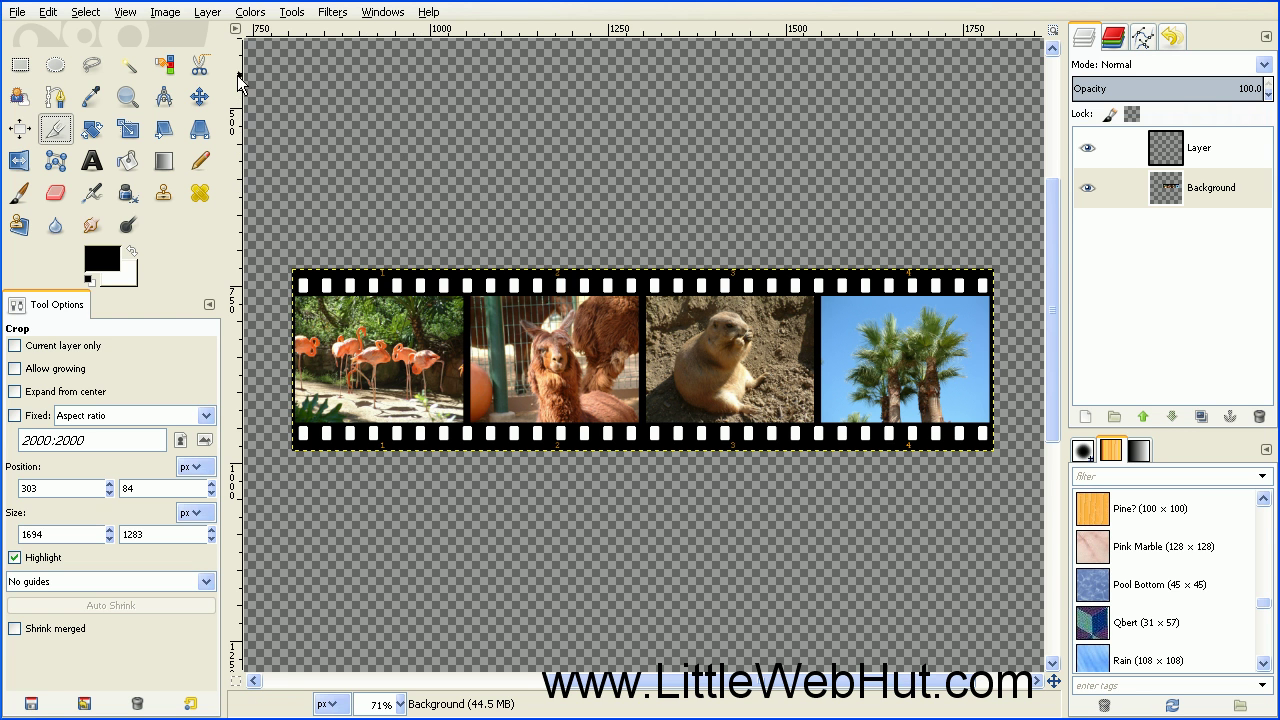
left_click(166, 66)
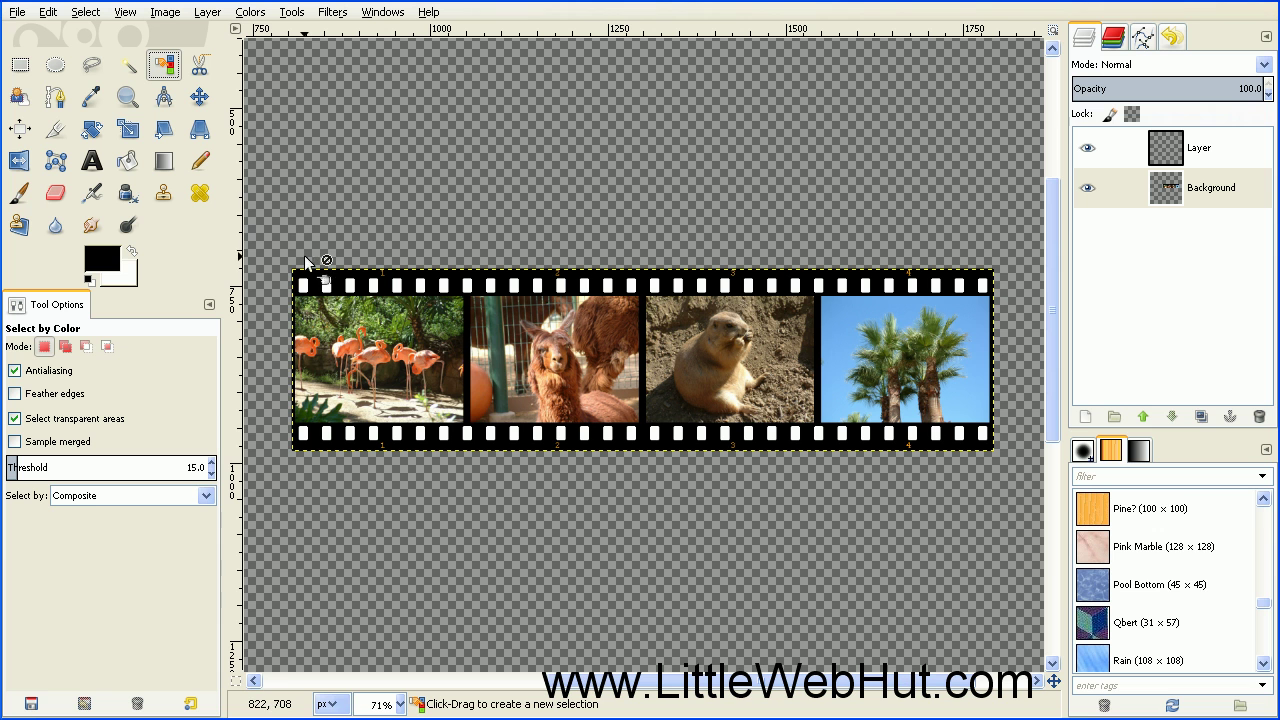
left_click(306, 290)
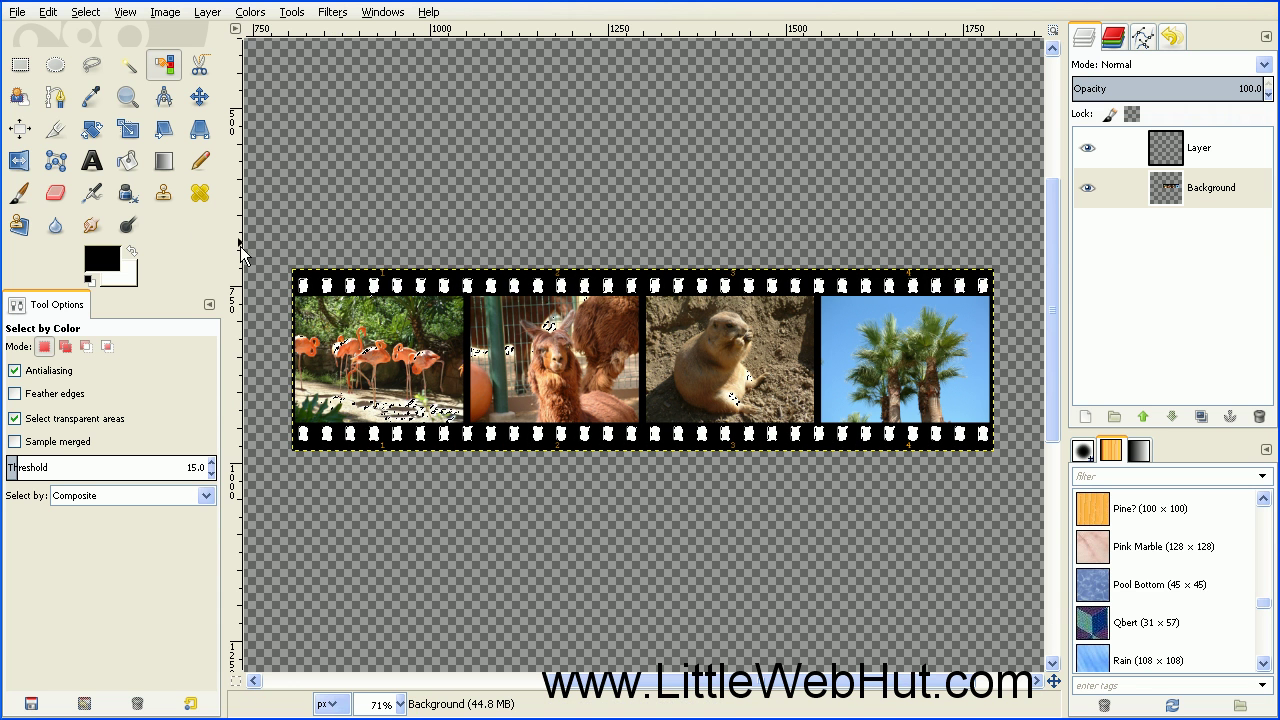
Step: Set up the Eraser with the 2. Hardness 100 brush at a size of about 40
left_click(56, 195)
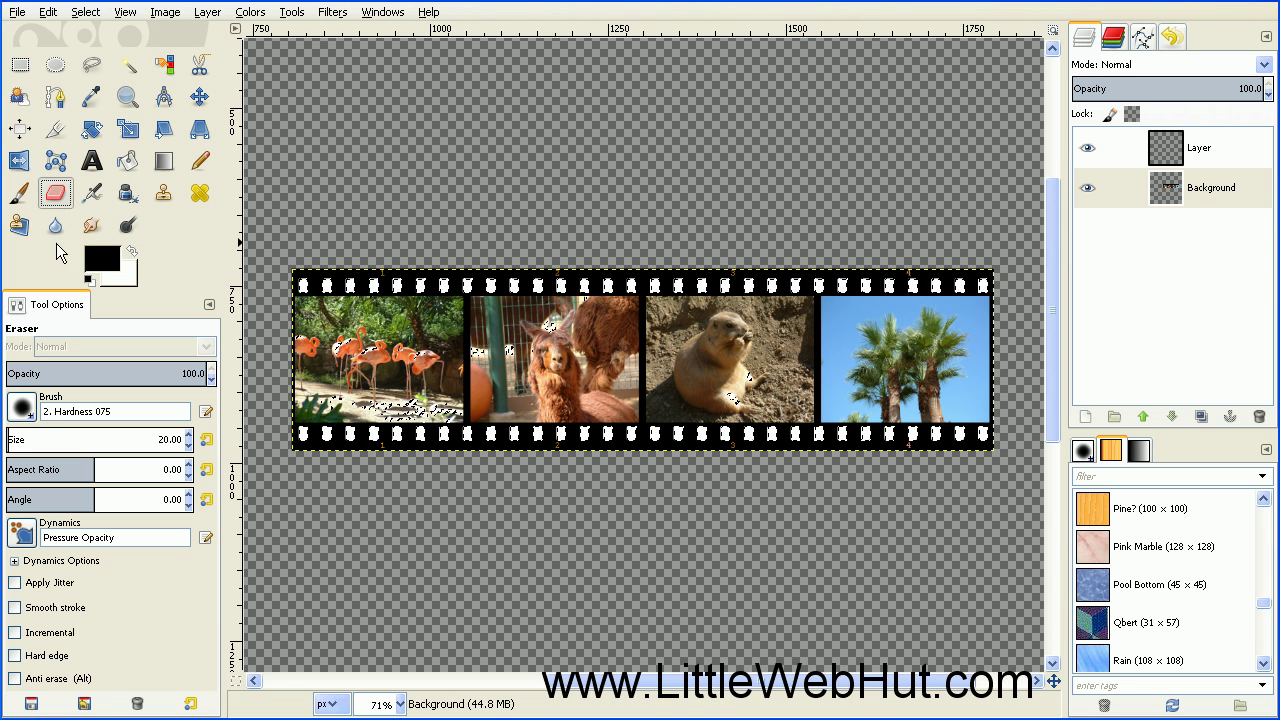
left_click(22, 407)
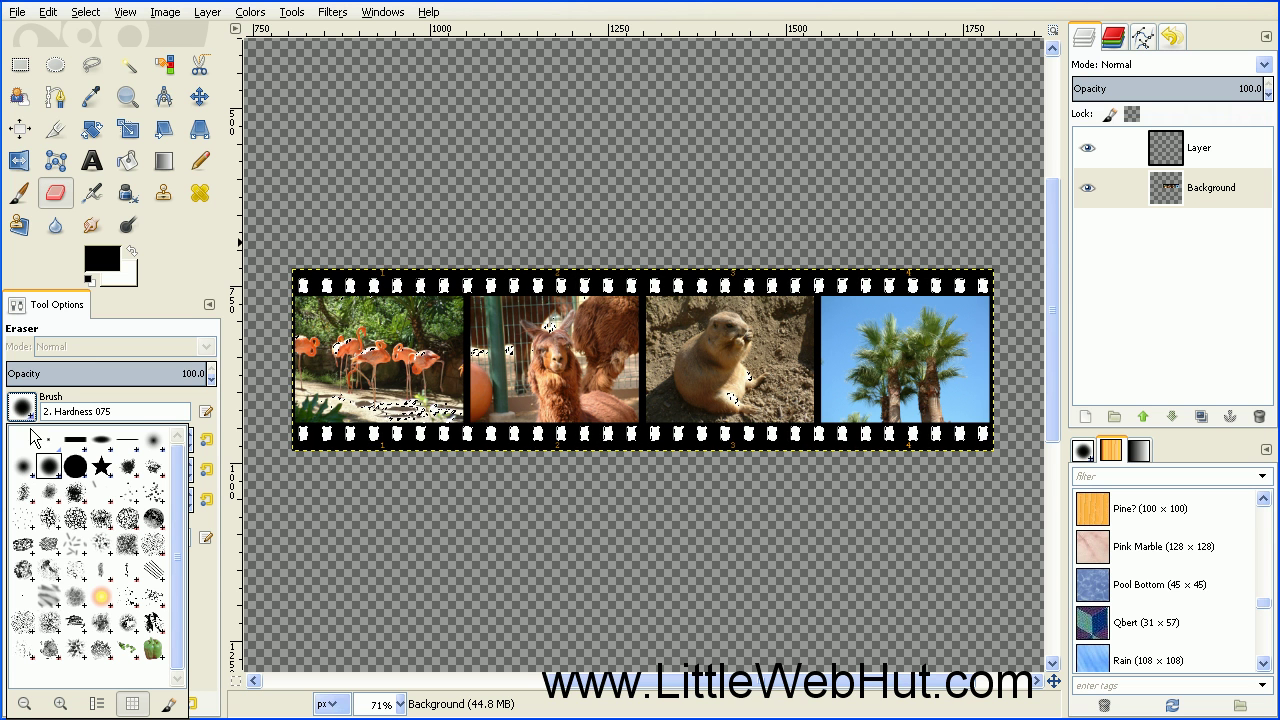
left_click(77, 468)
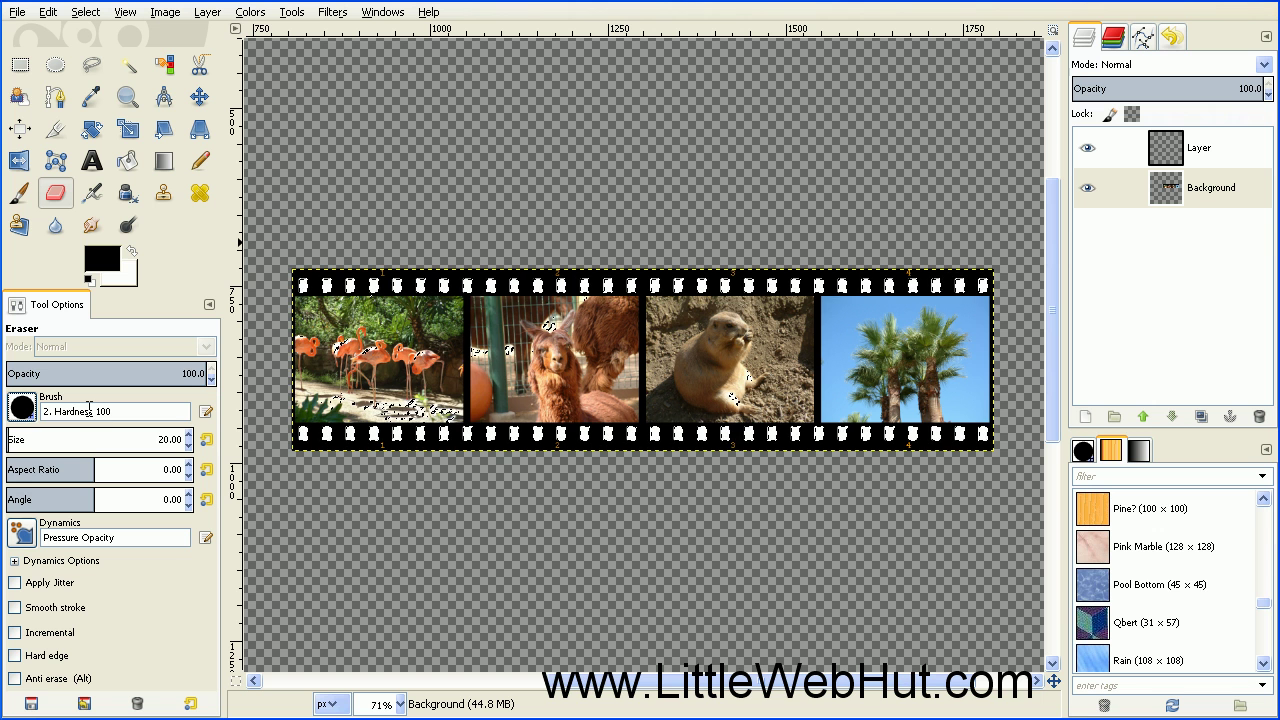
left_click(17, 433)
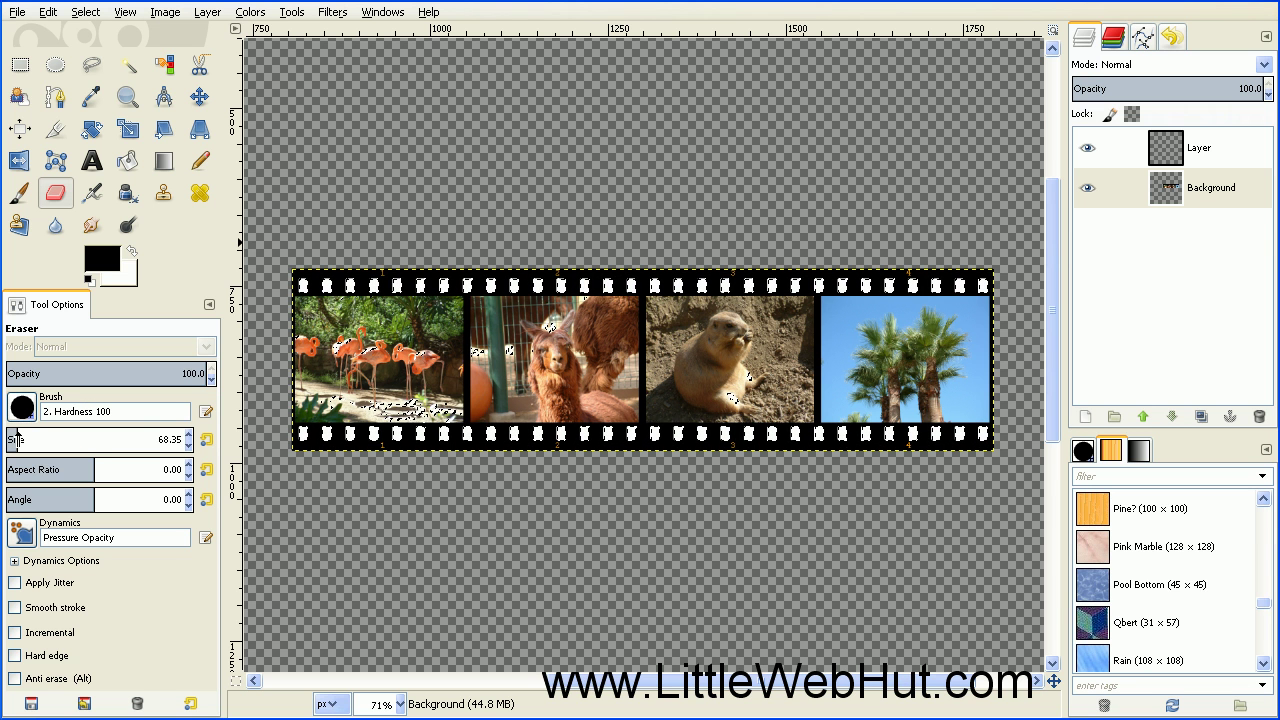
left_click(12, 438)
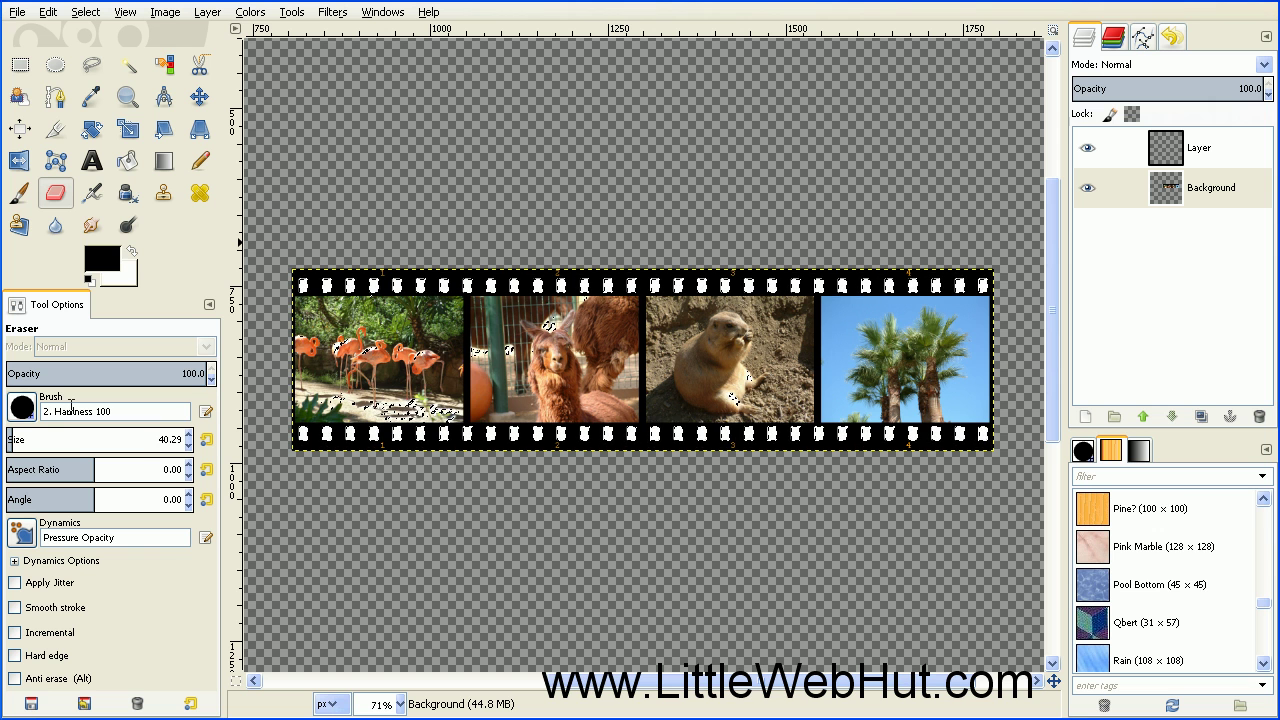
Step: Erase the selected white from both rows of the filmstrip's sprocket holes with straight strokes across its full length
left_click(303, 288)
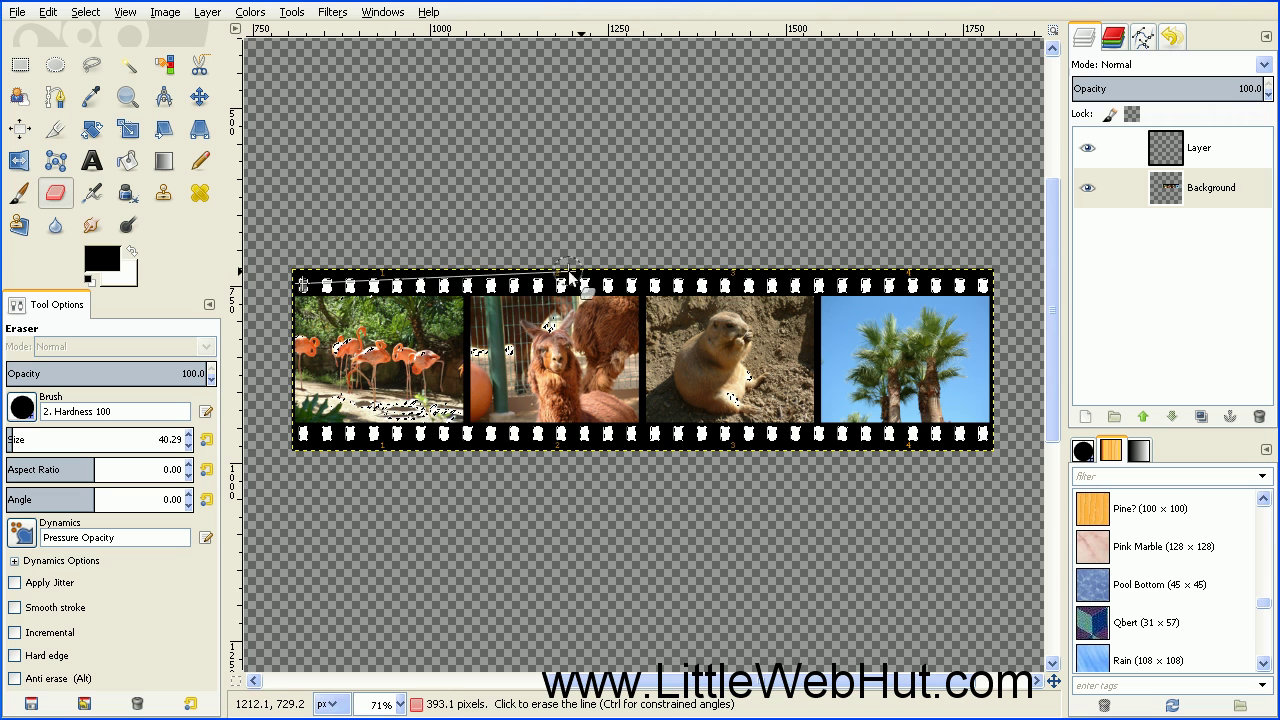
left_click(984, 286, "shift")
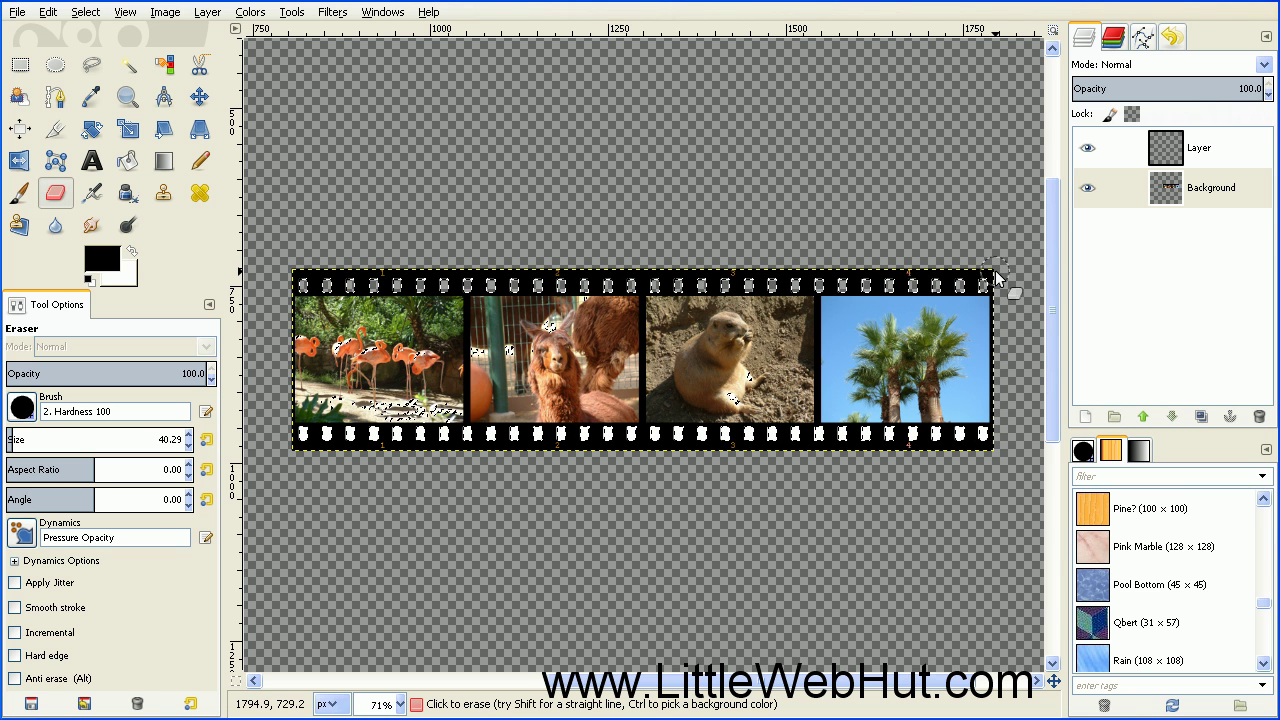
left_click(305, 438)
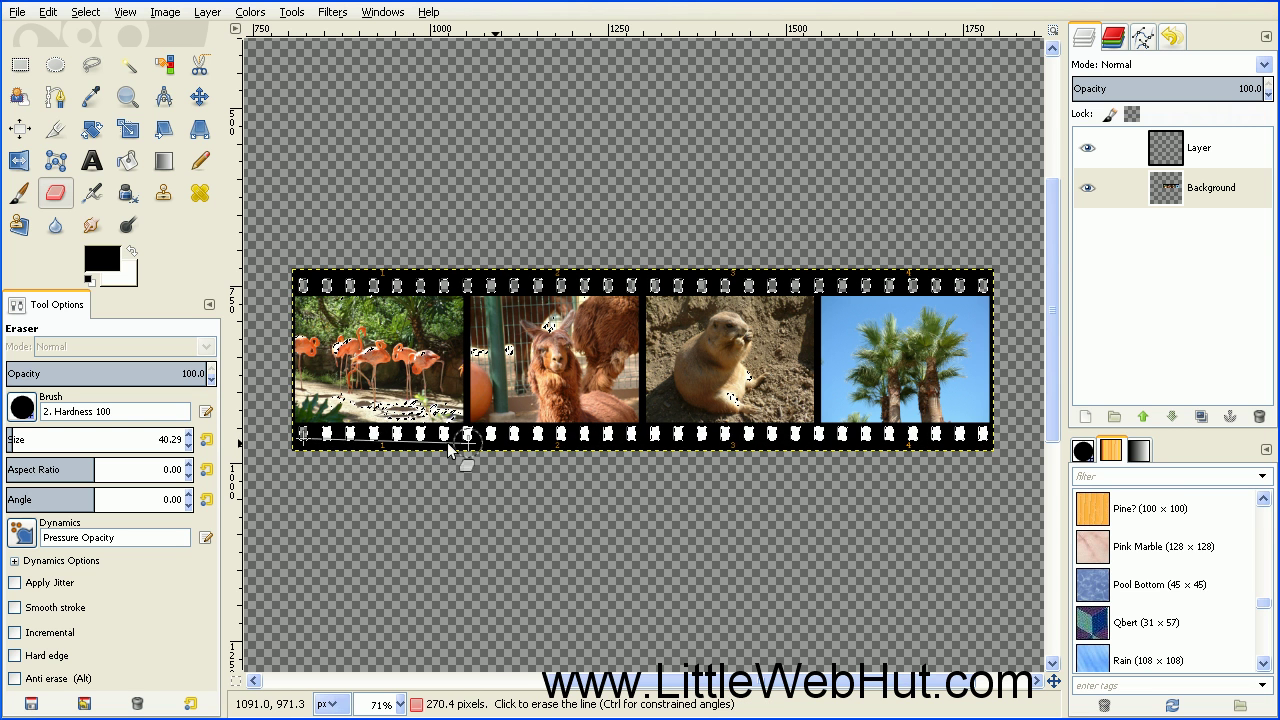
left_click(985, 445, "shift")
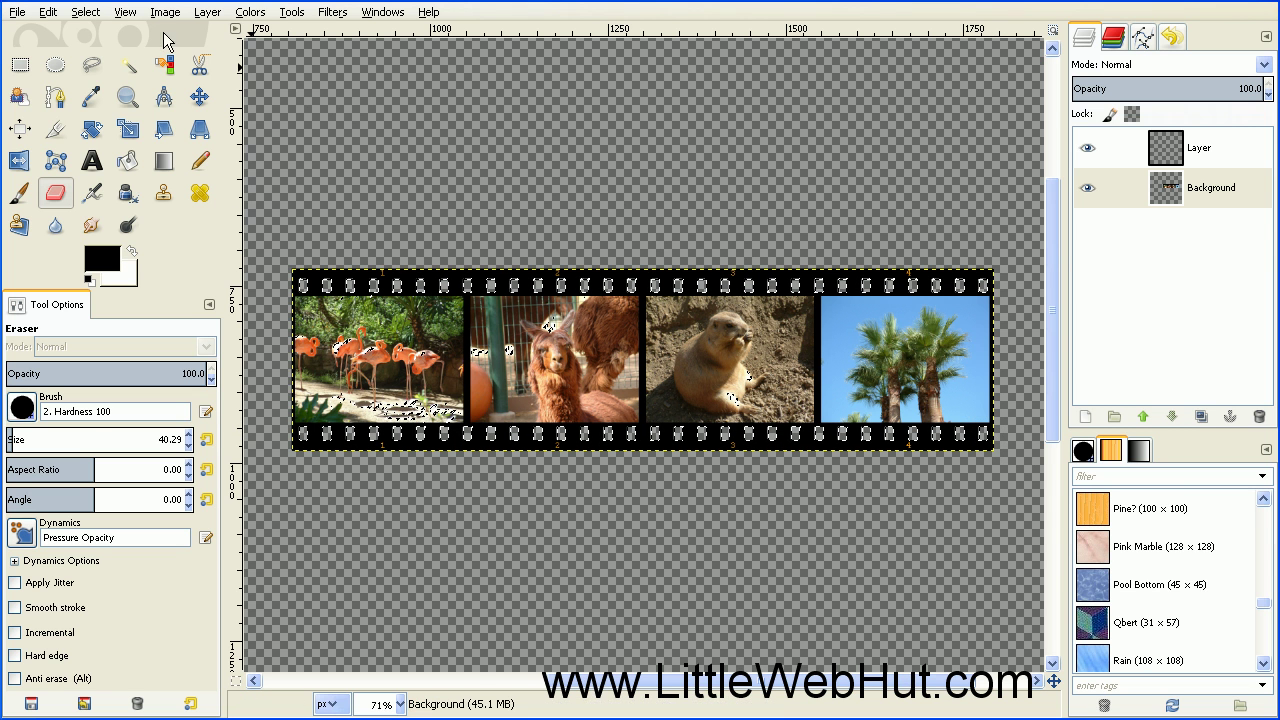
Step: Clear the selection and merge the empty layer named Layer down into the Background layer
left_click(86, 14)
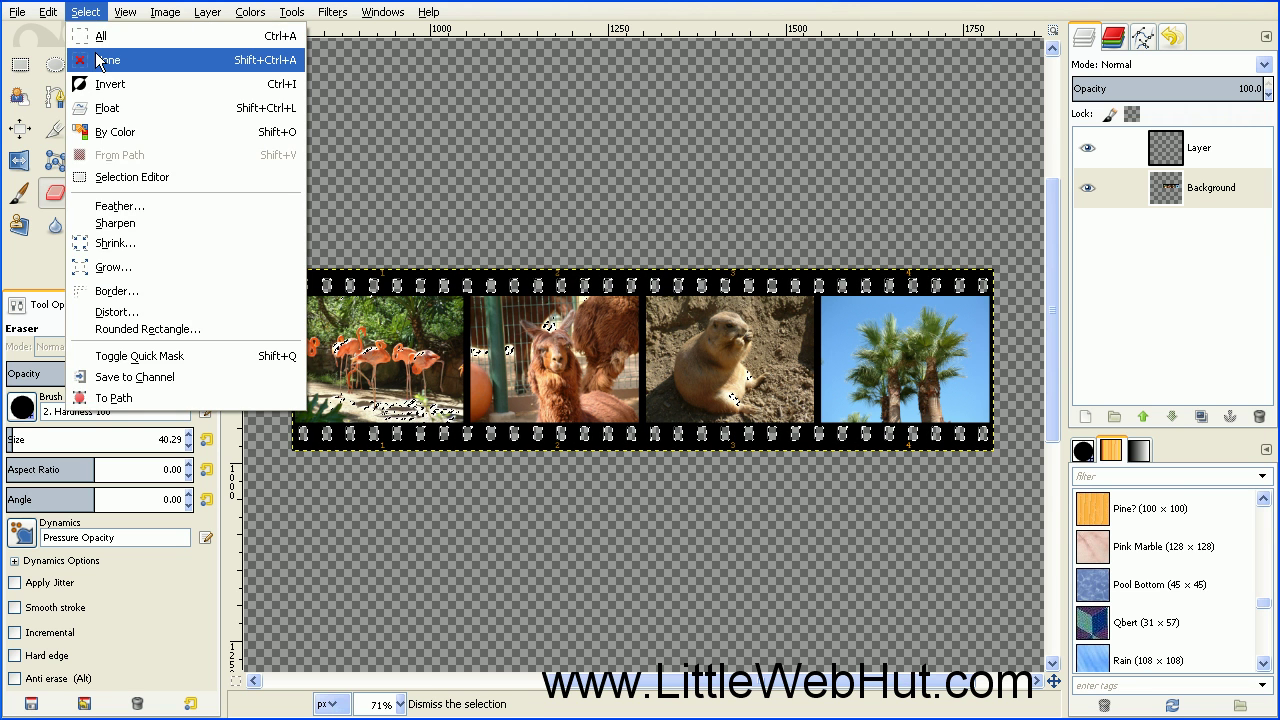
left_click(102, 60)
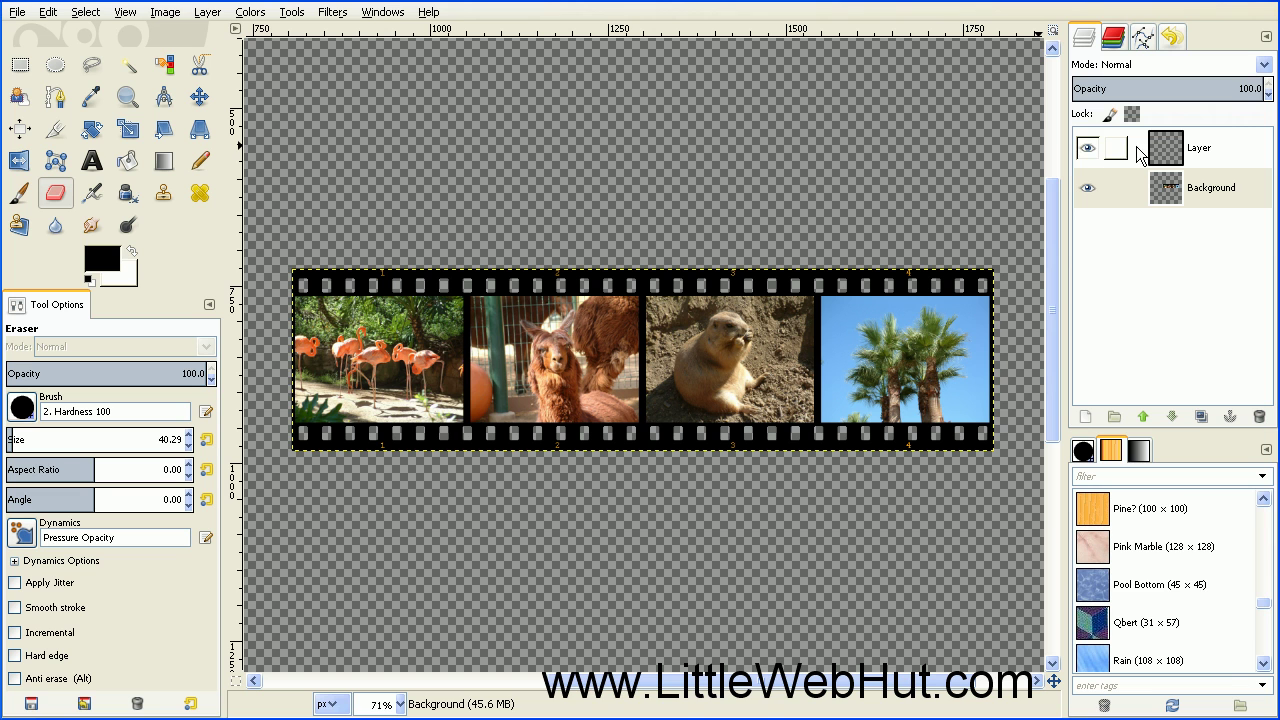
right_click(1146, 150)
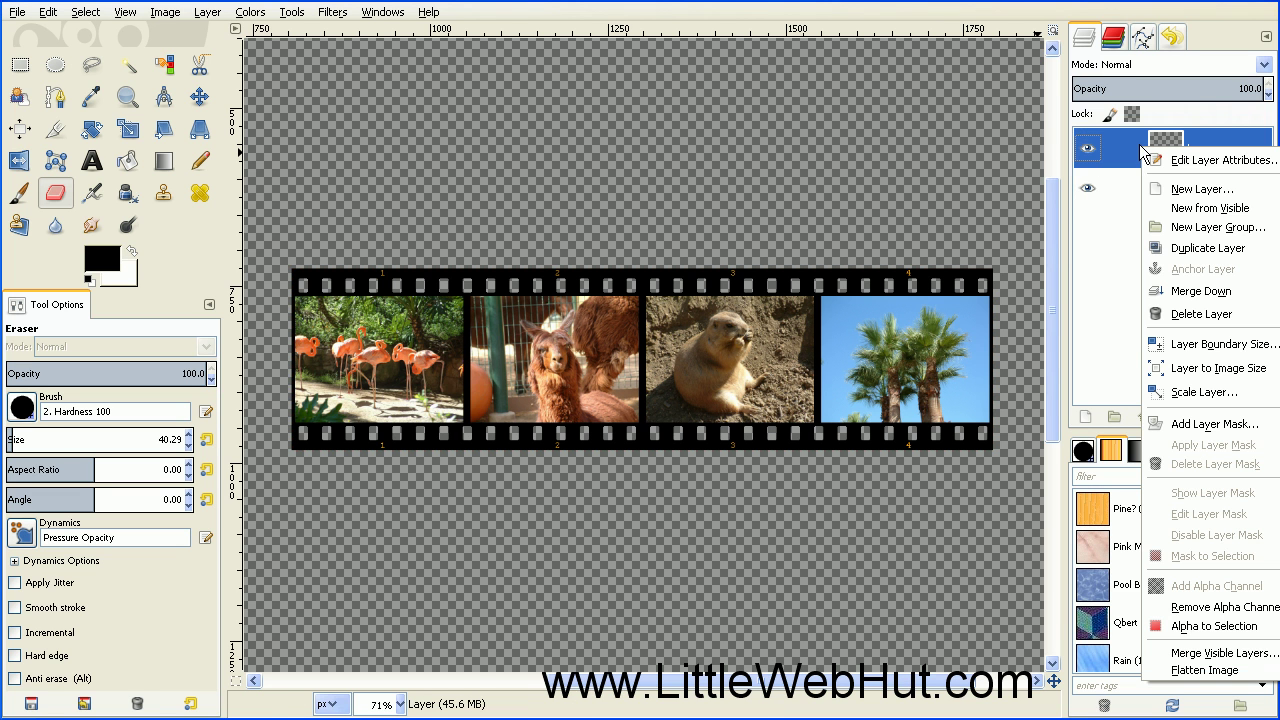
left_click(1155, 291)
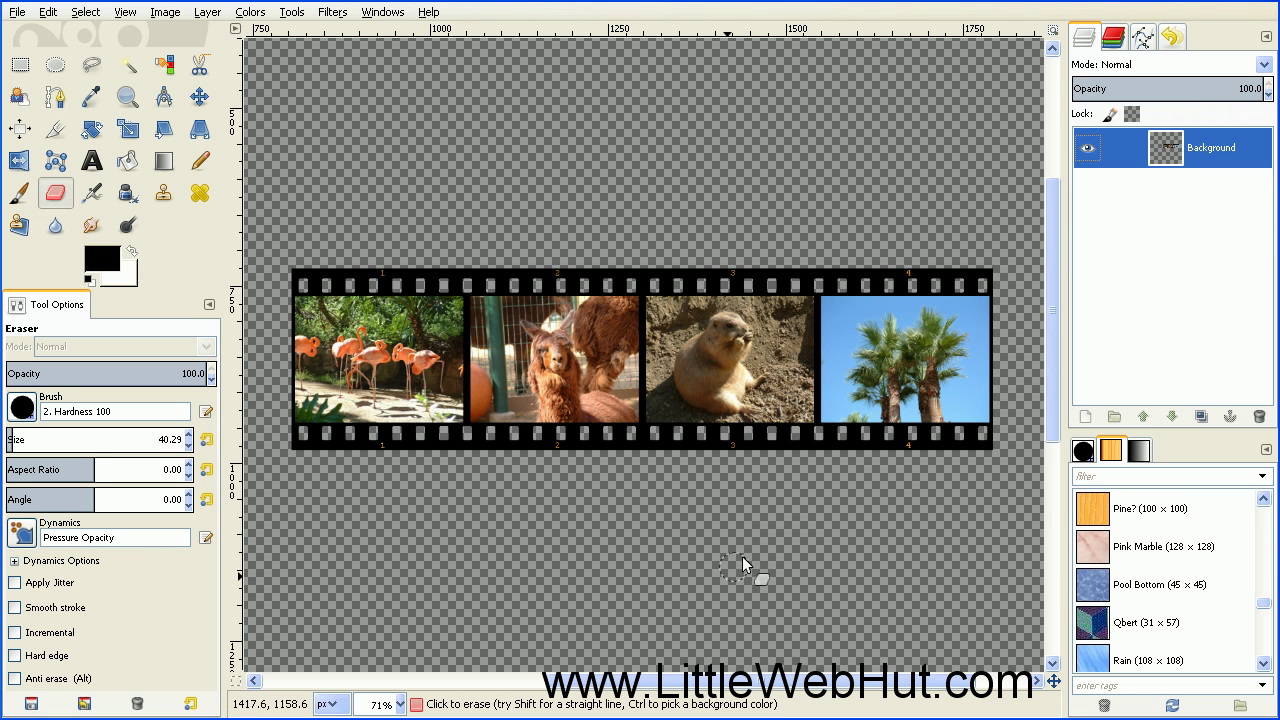
Step: Select the flamingo frame with a rectangle of about 264 × 267 px and stretch it outward with Scale to 650 × 267 px
left_click_drag(676, 688, 506, 688)
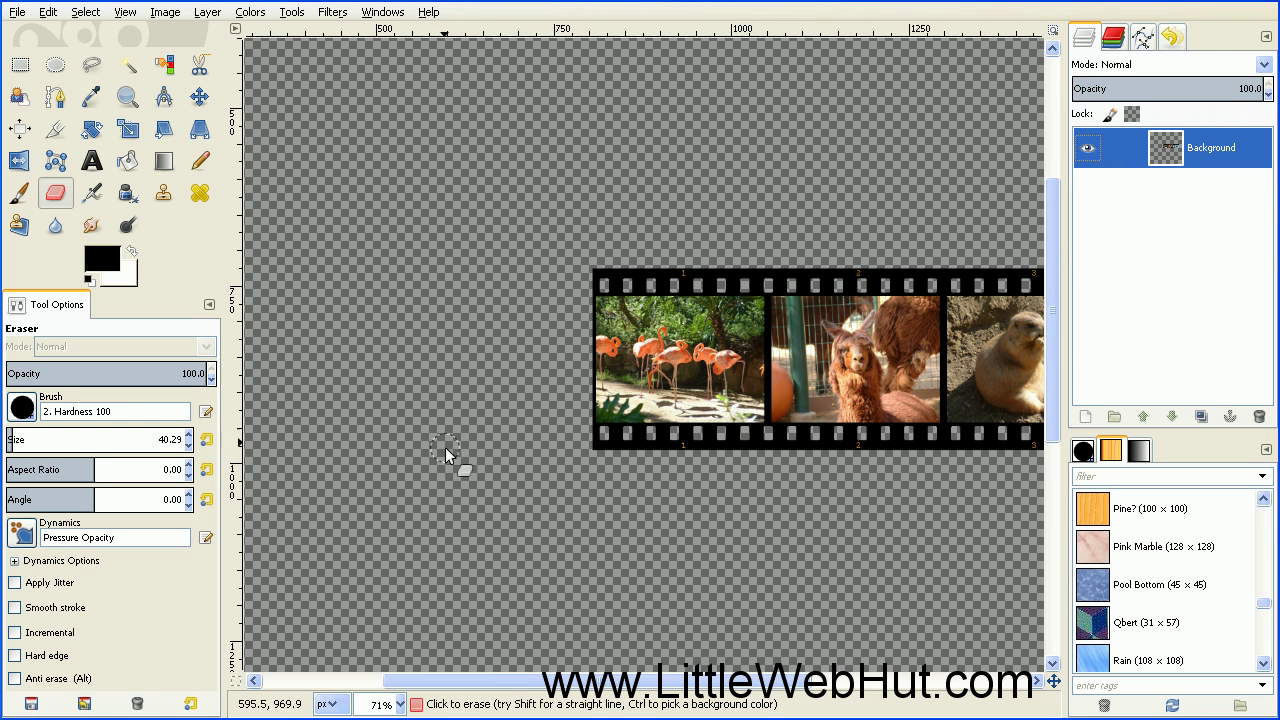
left_click(20, 66)
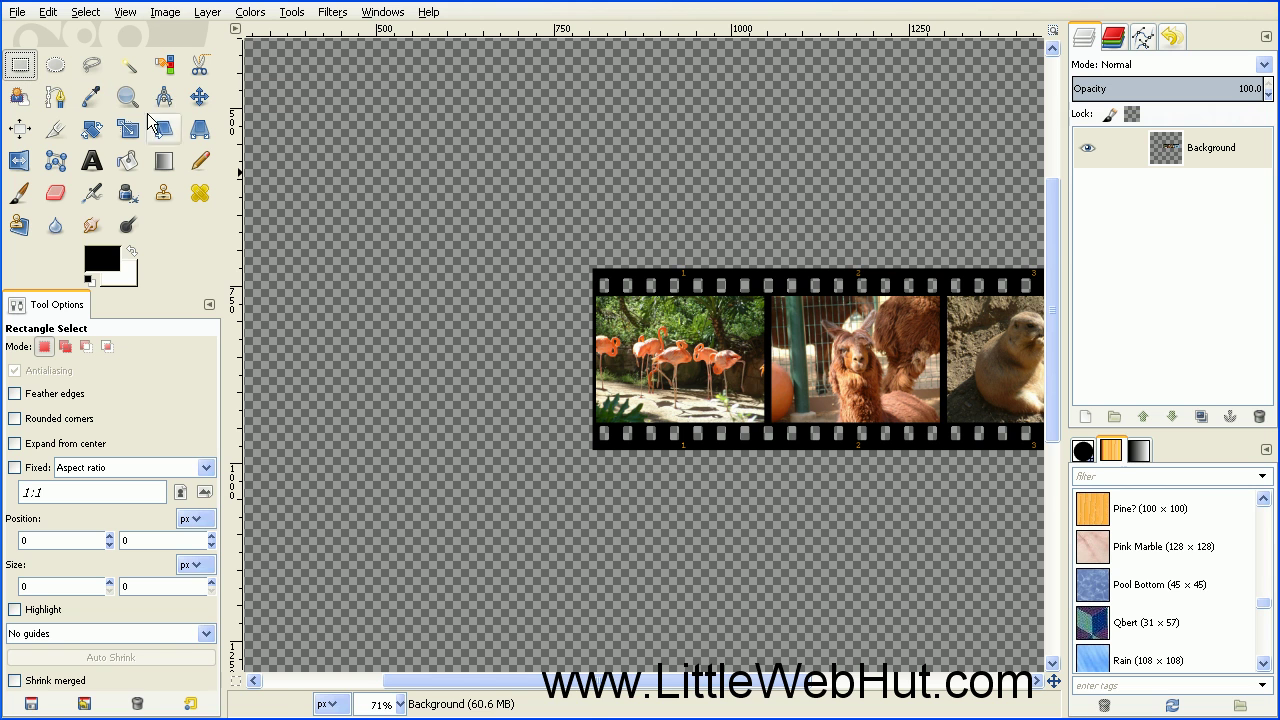
left_click_drag(581, 265, 767, 456)
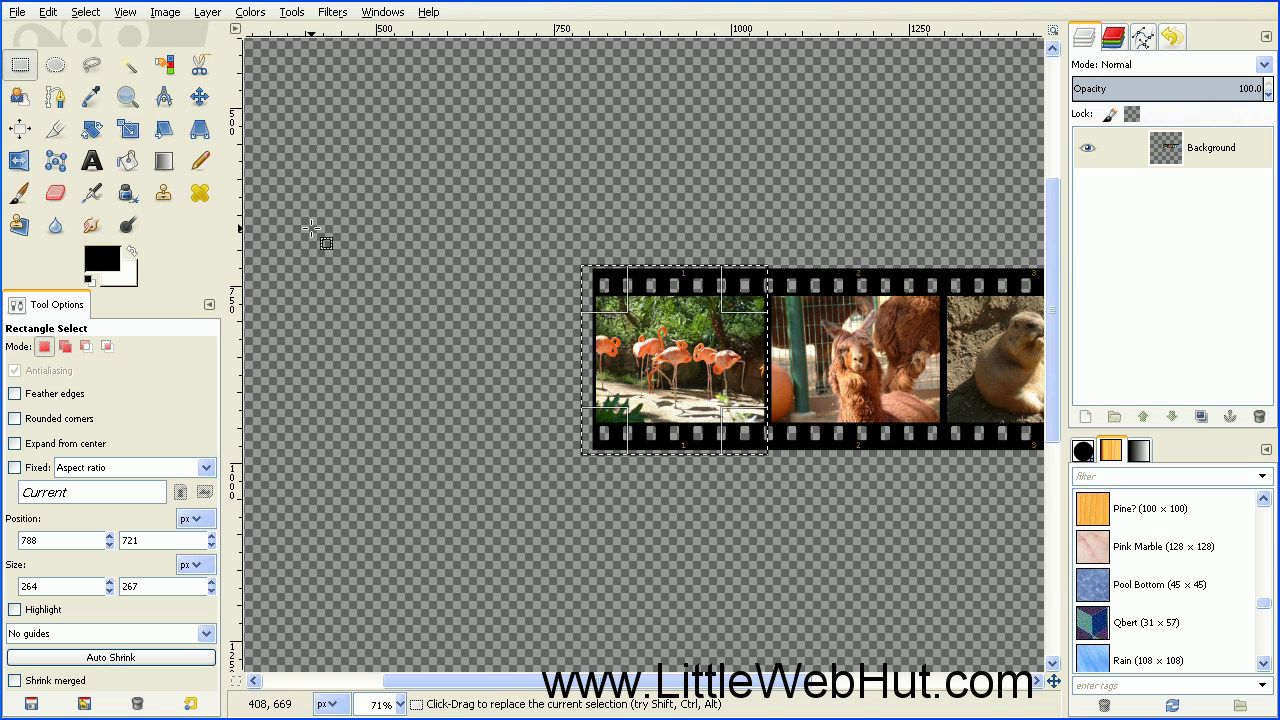
left_click(130, 135)
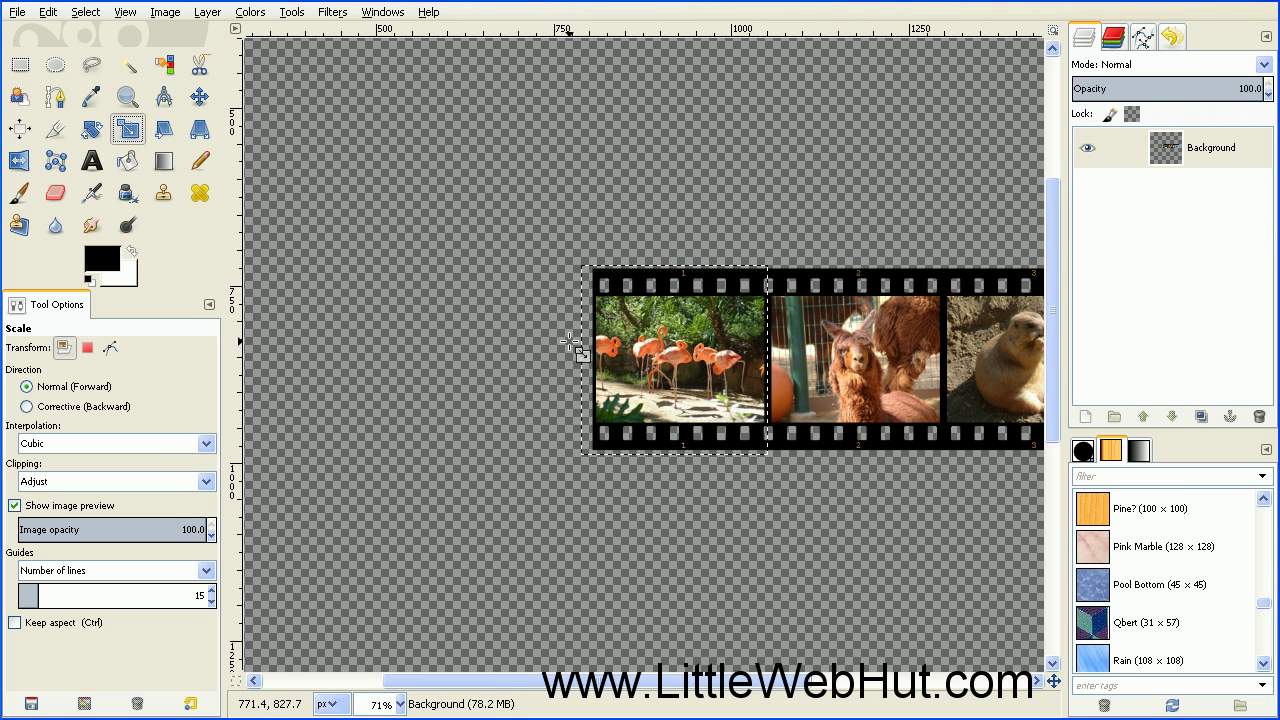
left_click(696, 373)
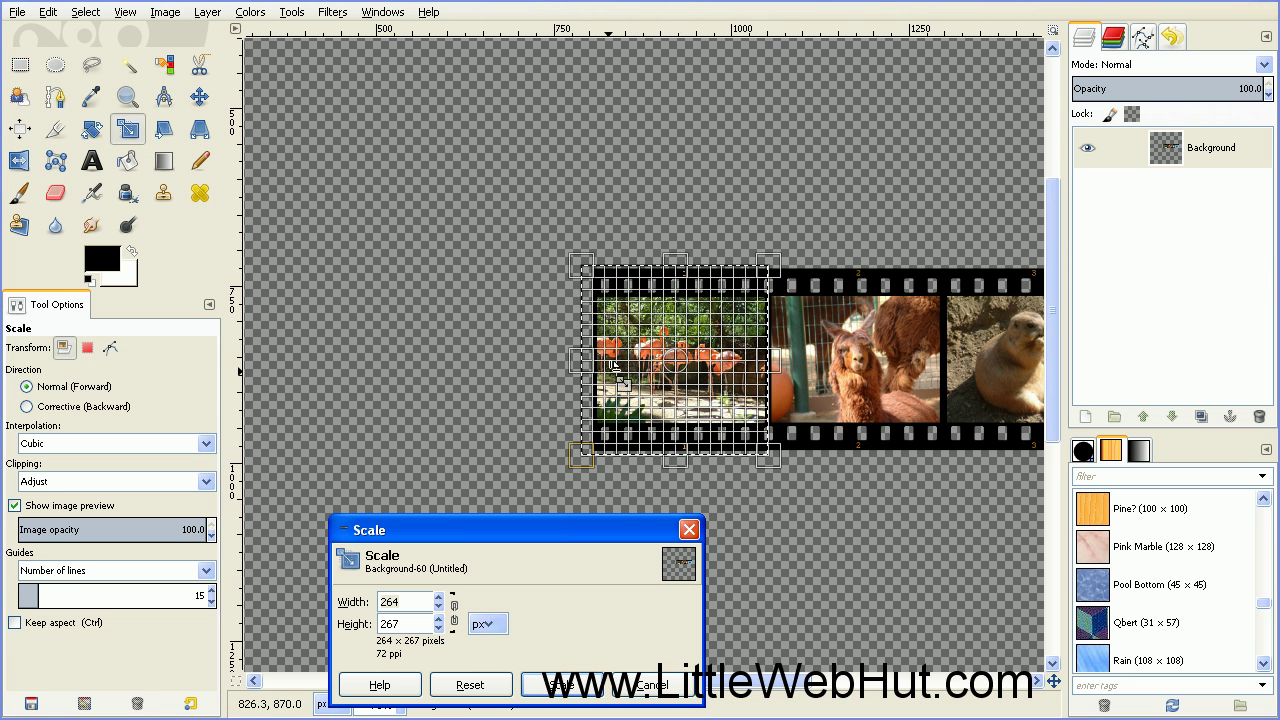
left_click_drag(582, 370, 310, 372)
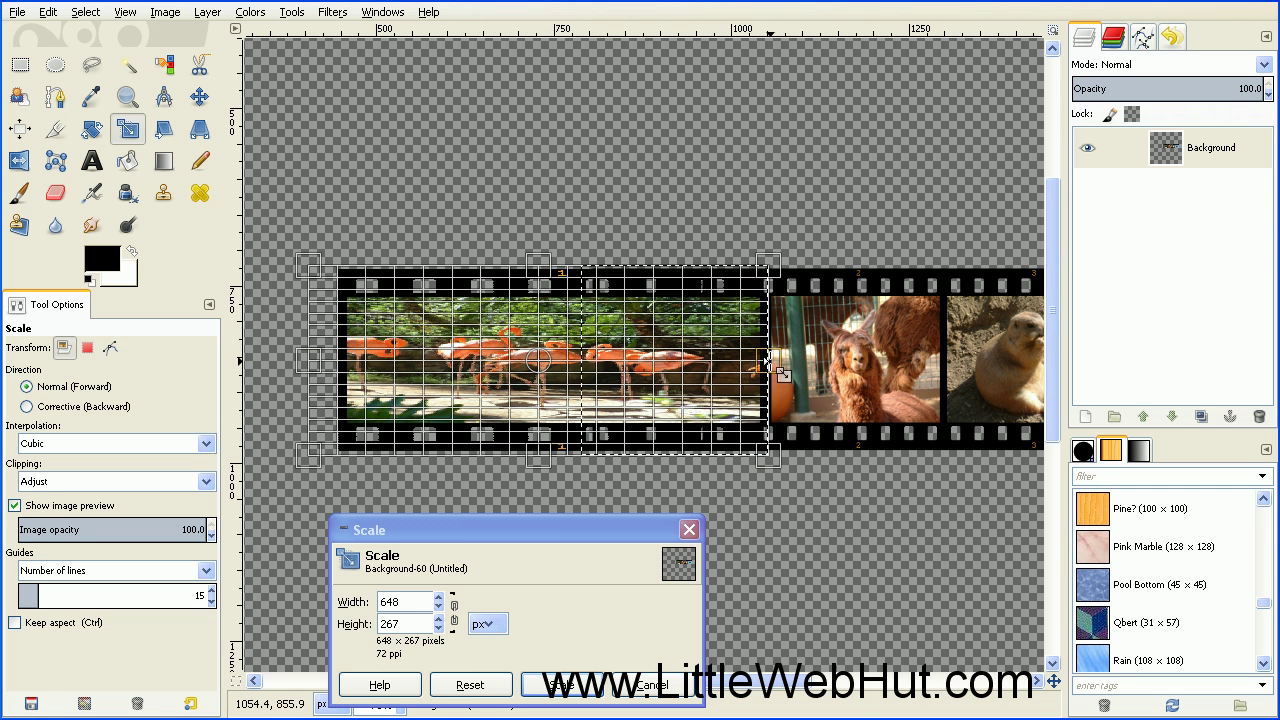
left_click_drag(783, 375, 785, 372)
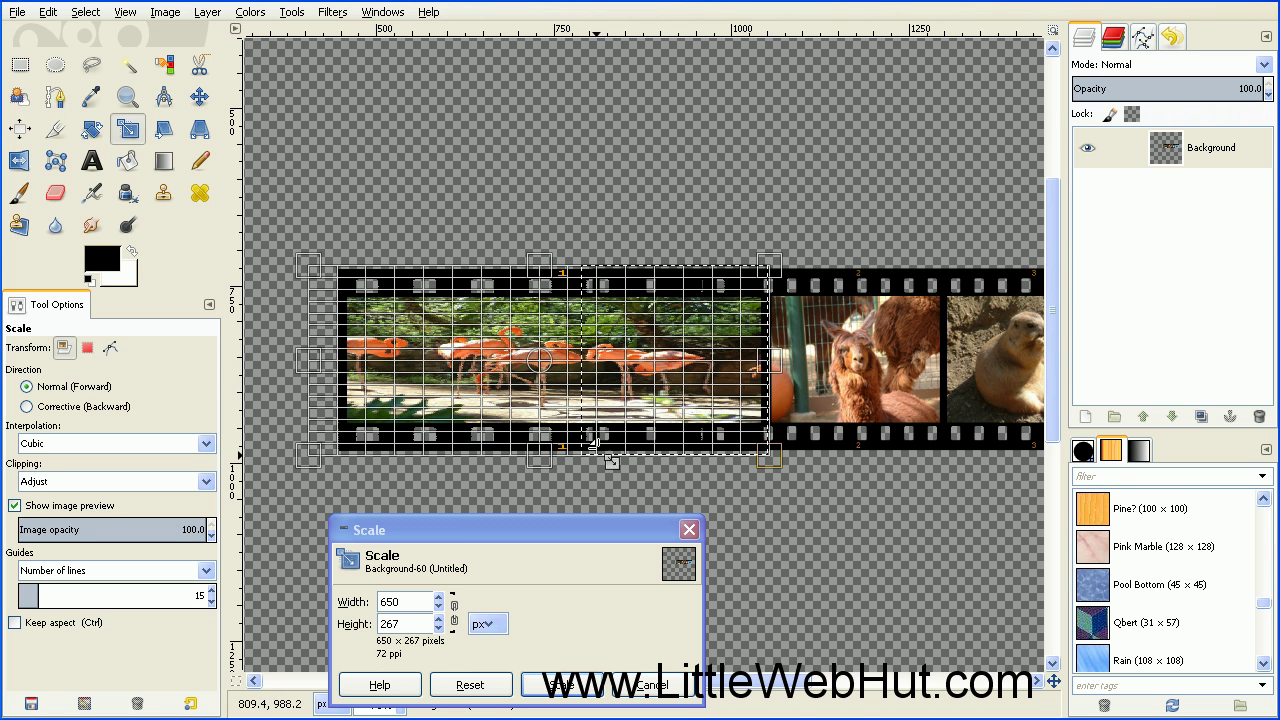
left_click(570, 686)
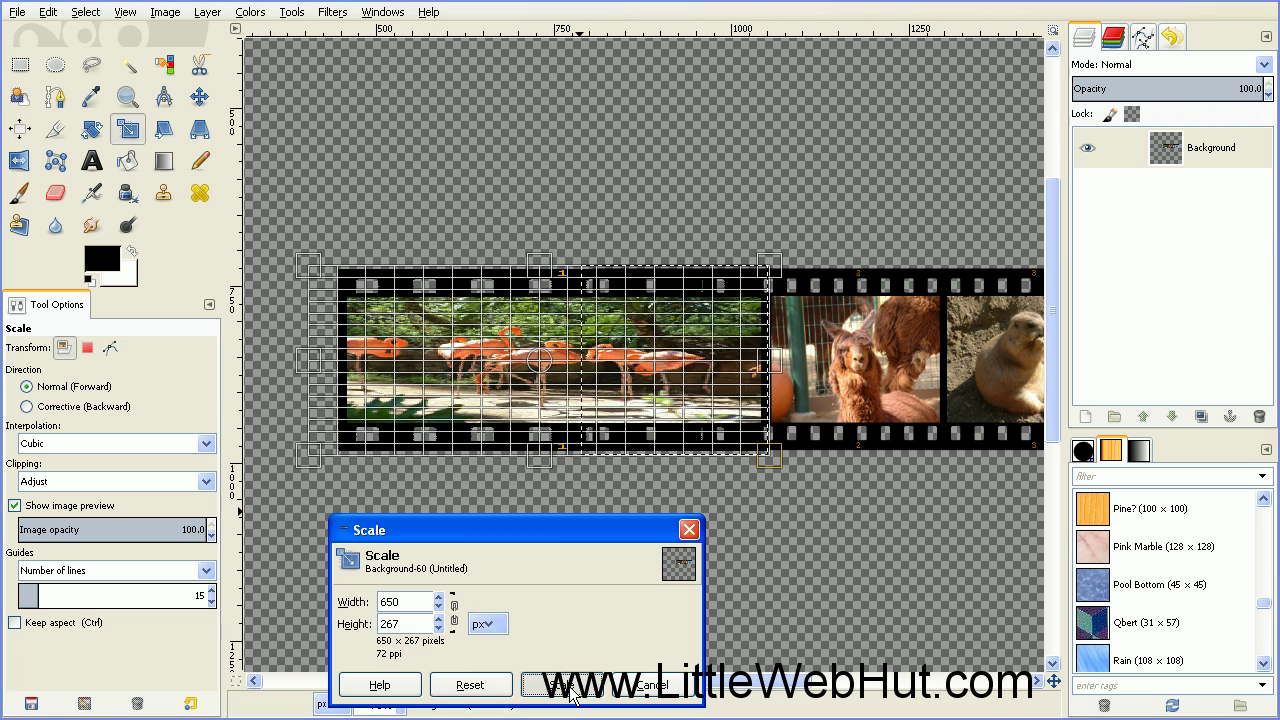
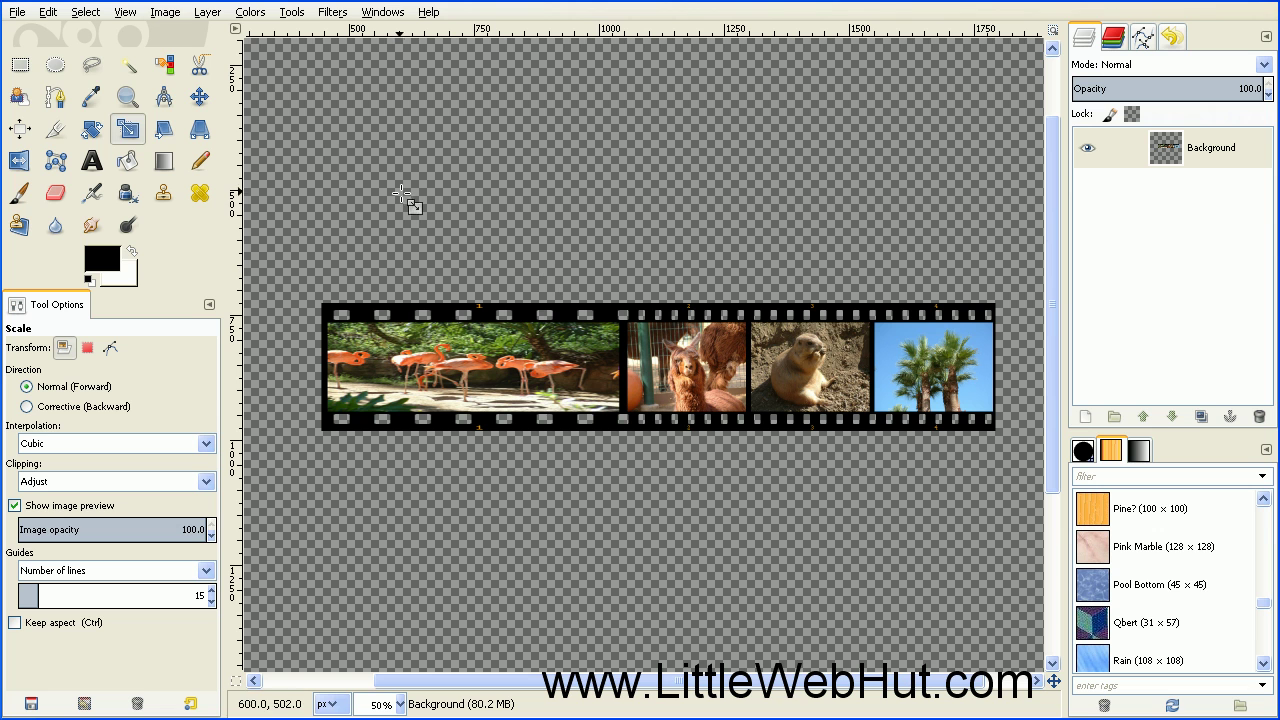
Step: Copy the whole filmstrip using a rectangular selection of about 1366 × 270 px and paste it as a floating selection
left_click(20, 66)
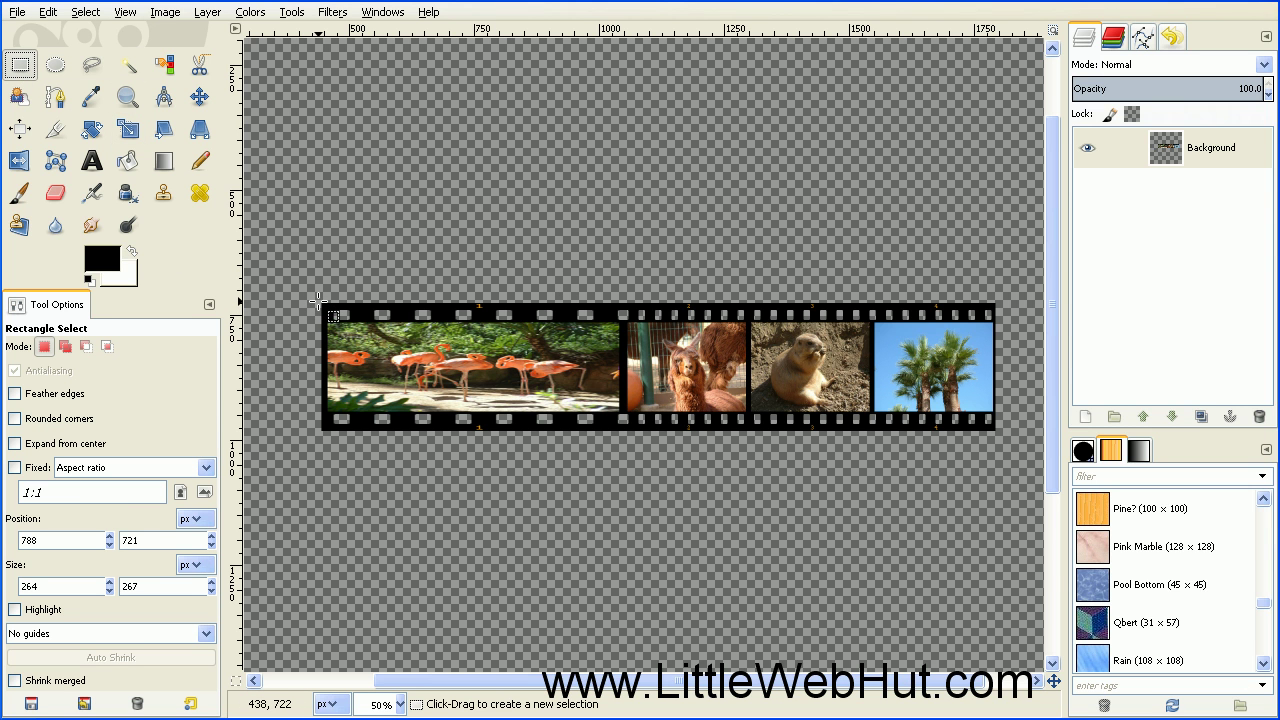
left_click_drag(316, 298, 997, 431)
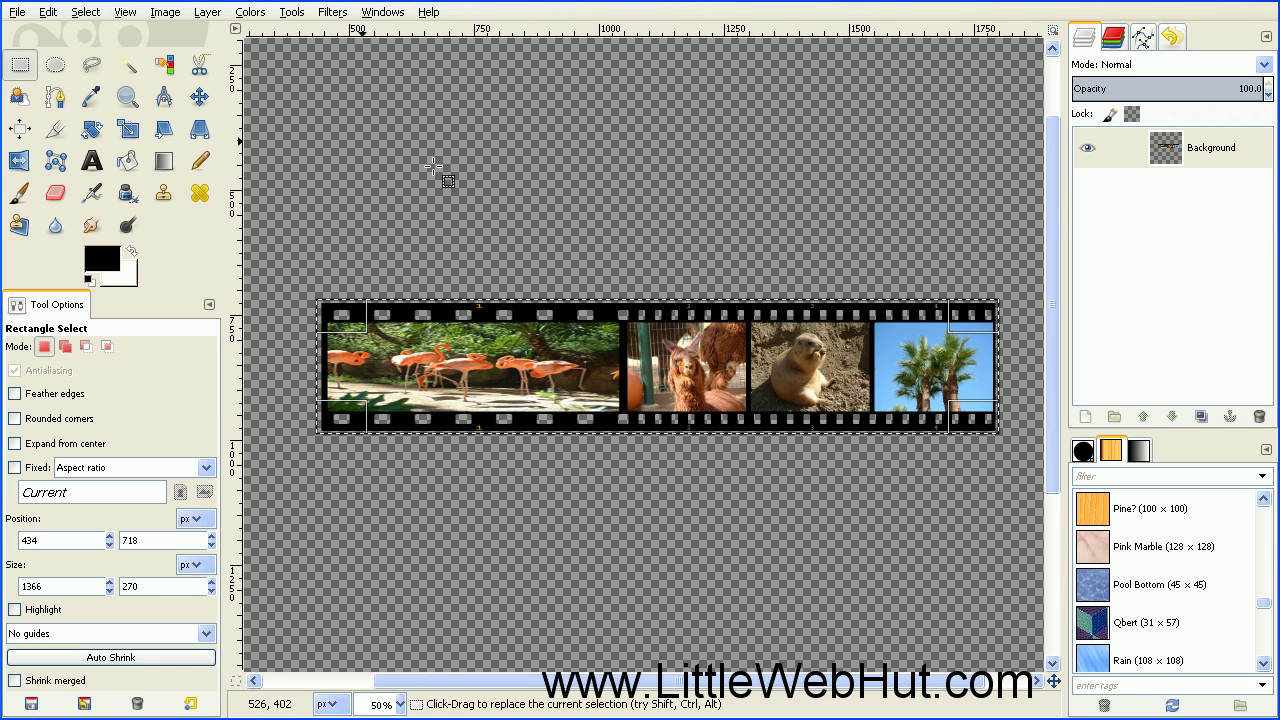
left_click(47, 12)
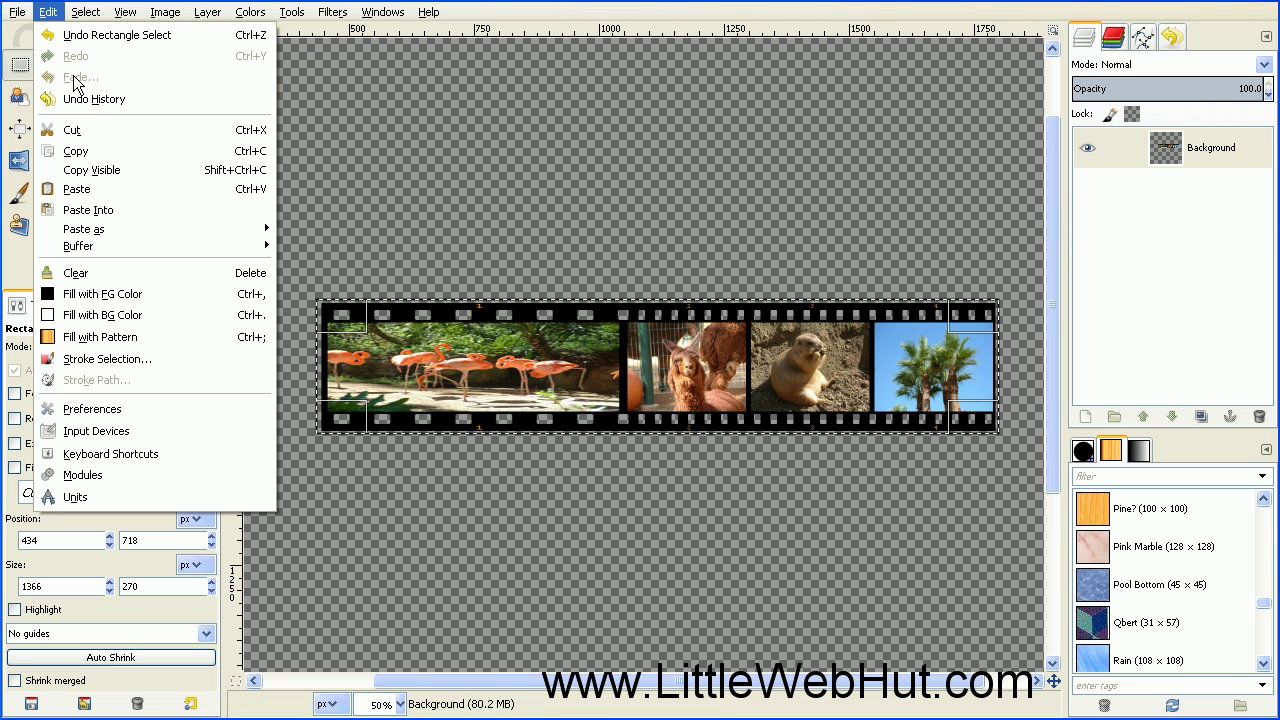
left_click(78, 151)
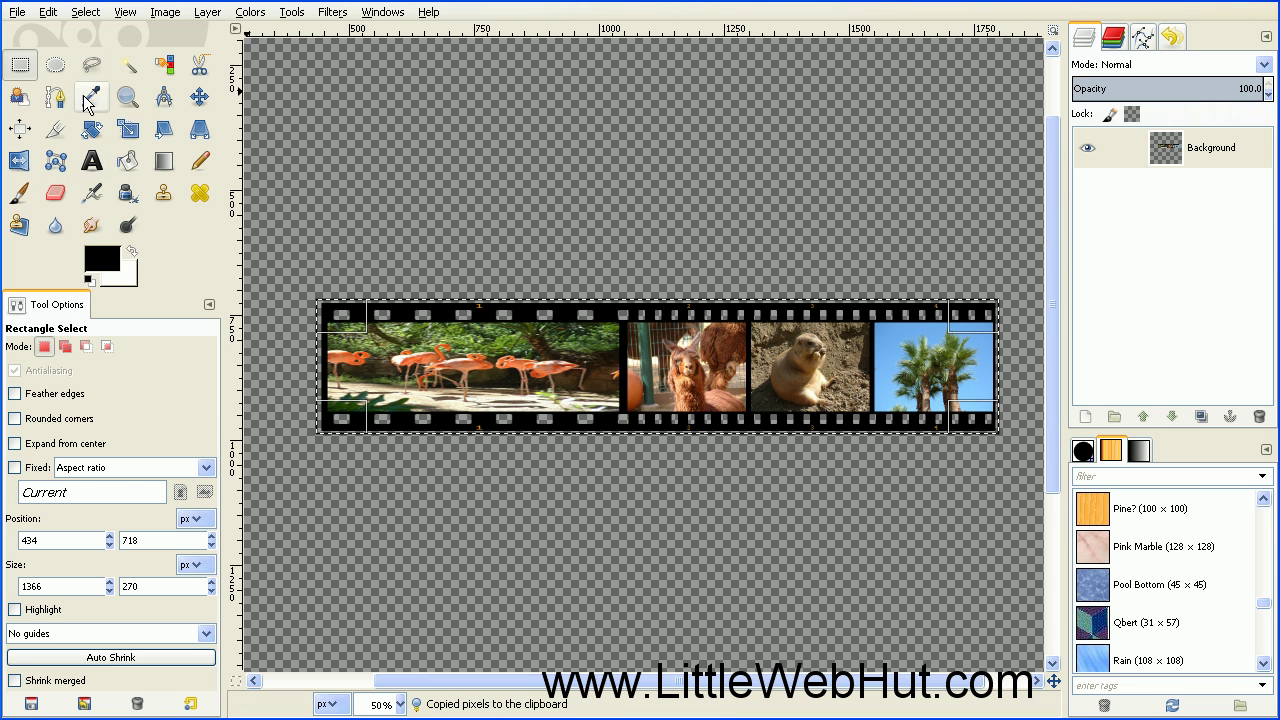
left_click(50, 12)
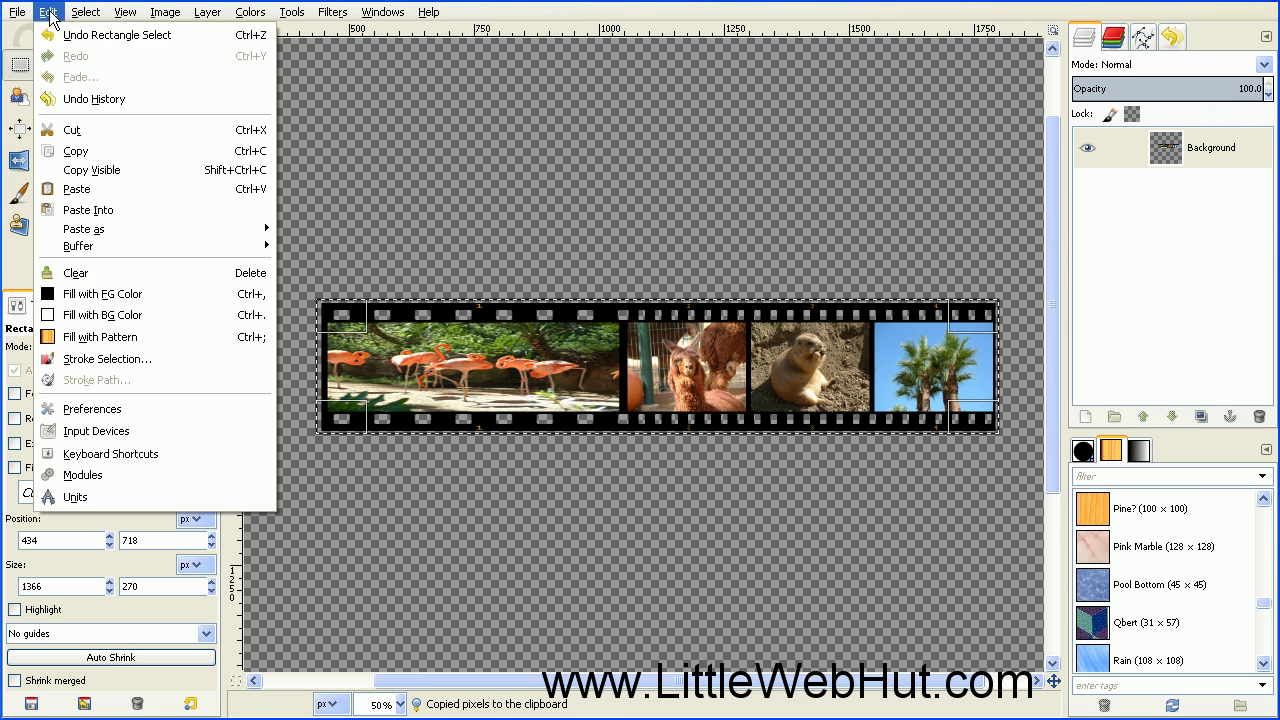
left_click(93, 190)
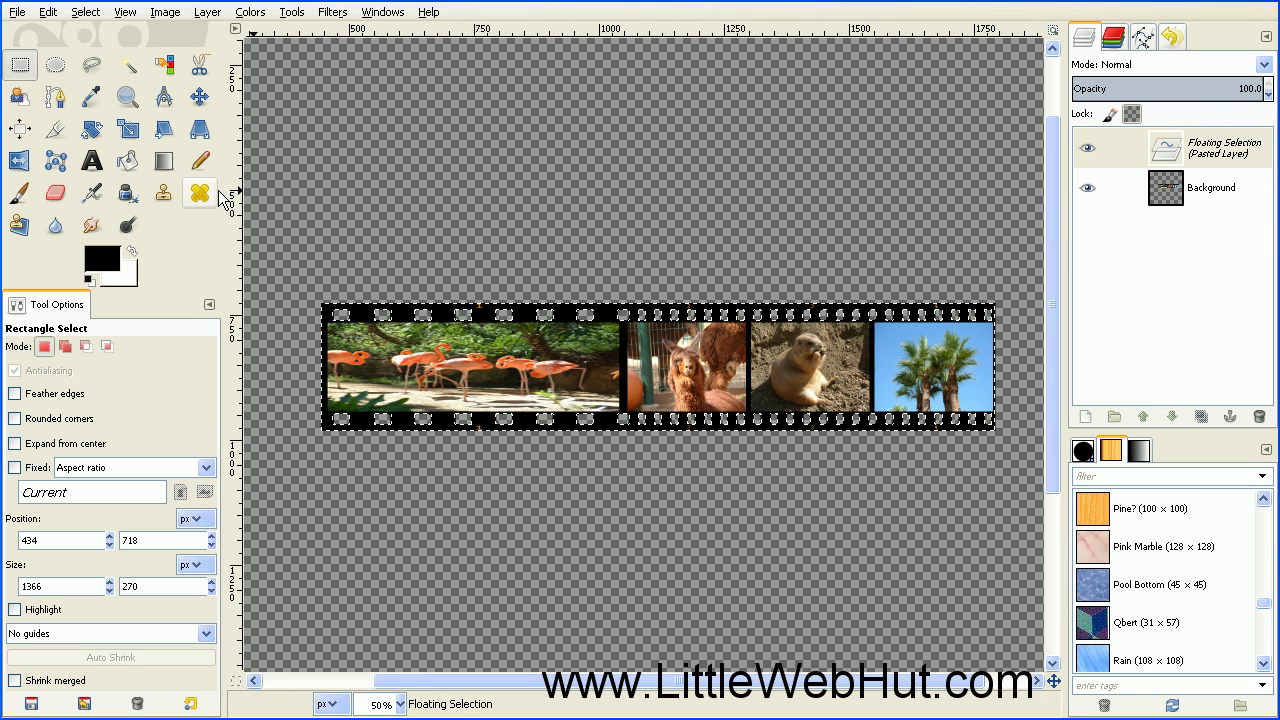
Step: Flip the pasted filmstrip vertically and move it straight down to just below the original
left_click(18, 163)
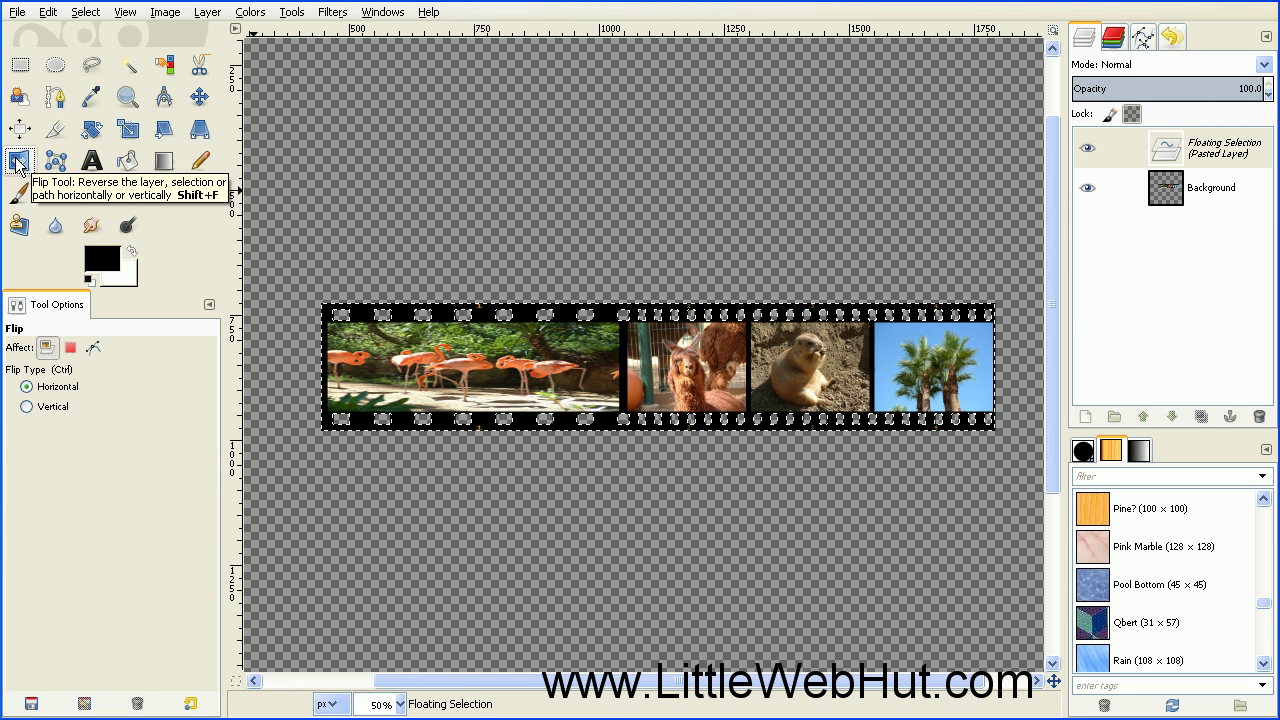
left_click(27, 407)
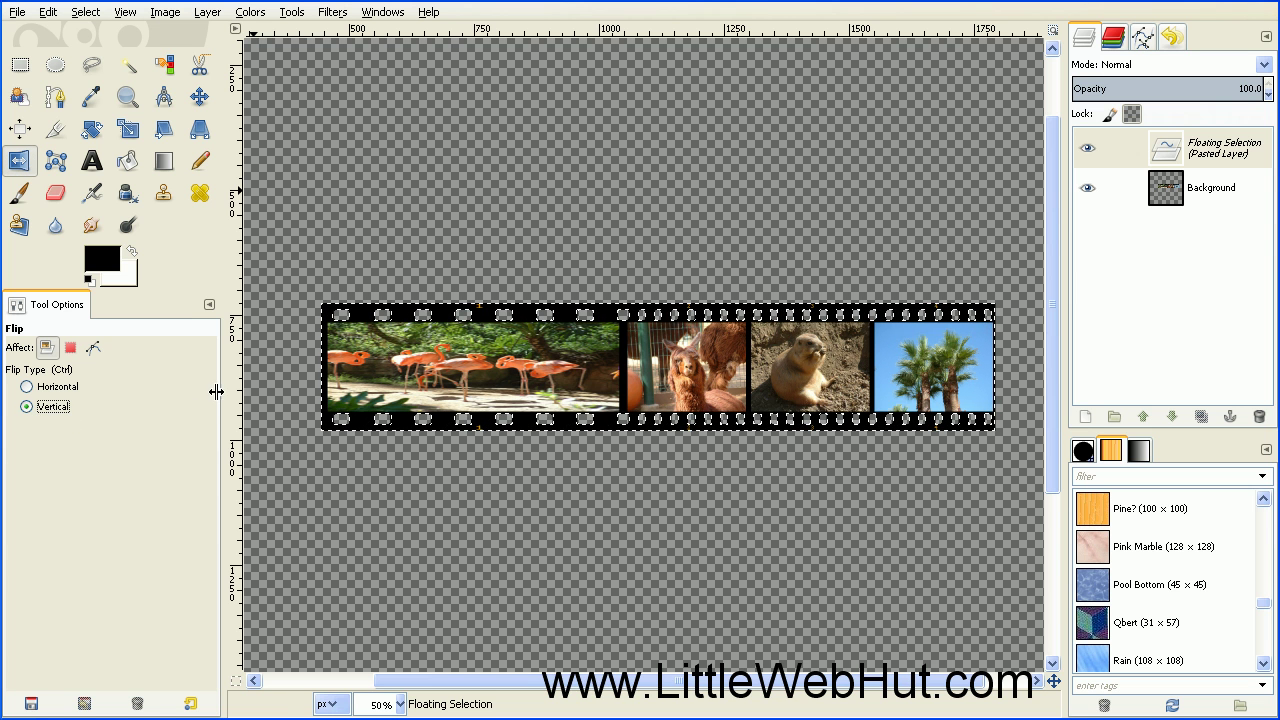
left_click(469, 363)
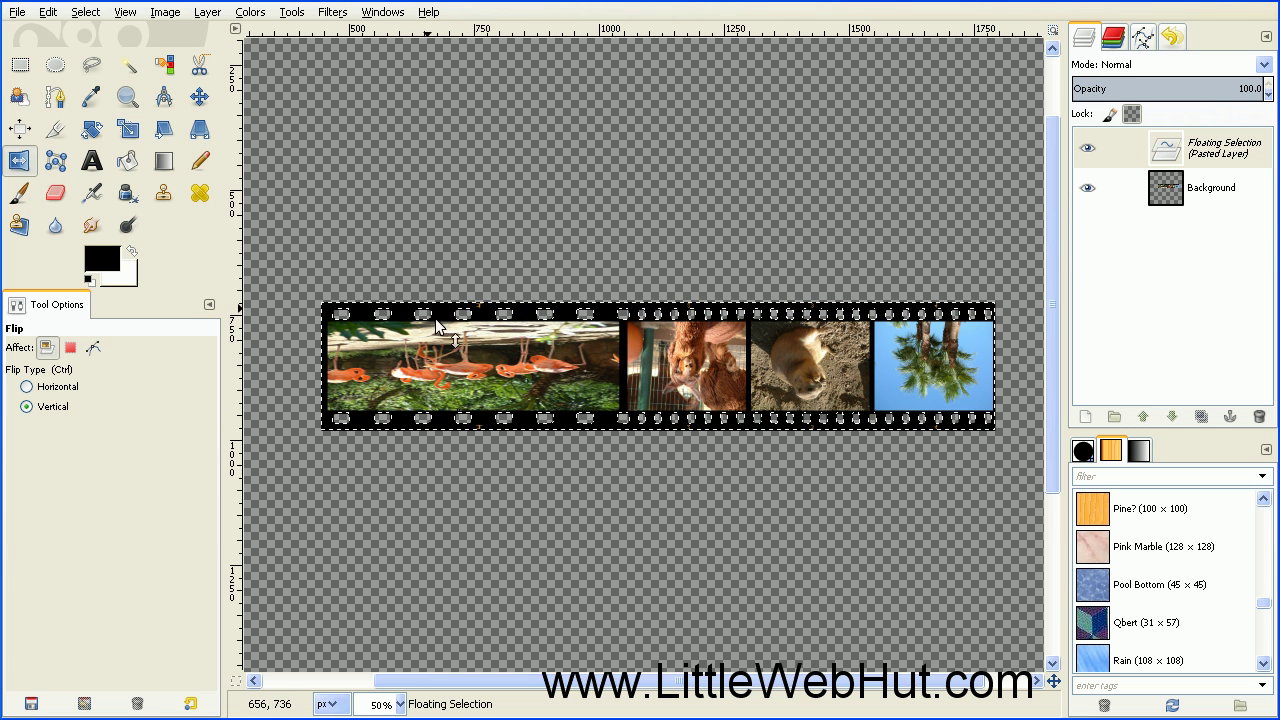
left_click(199, 97)
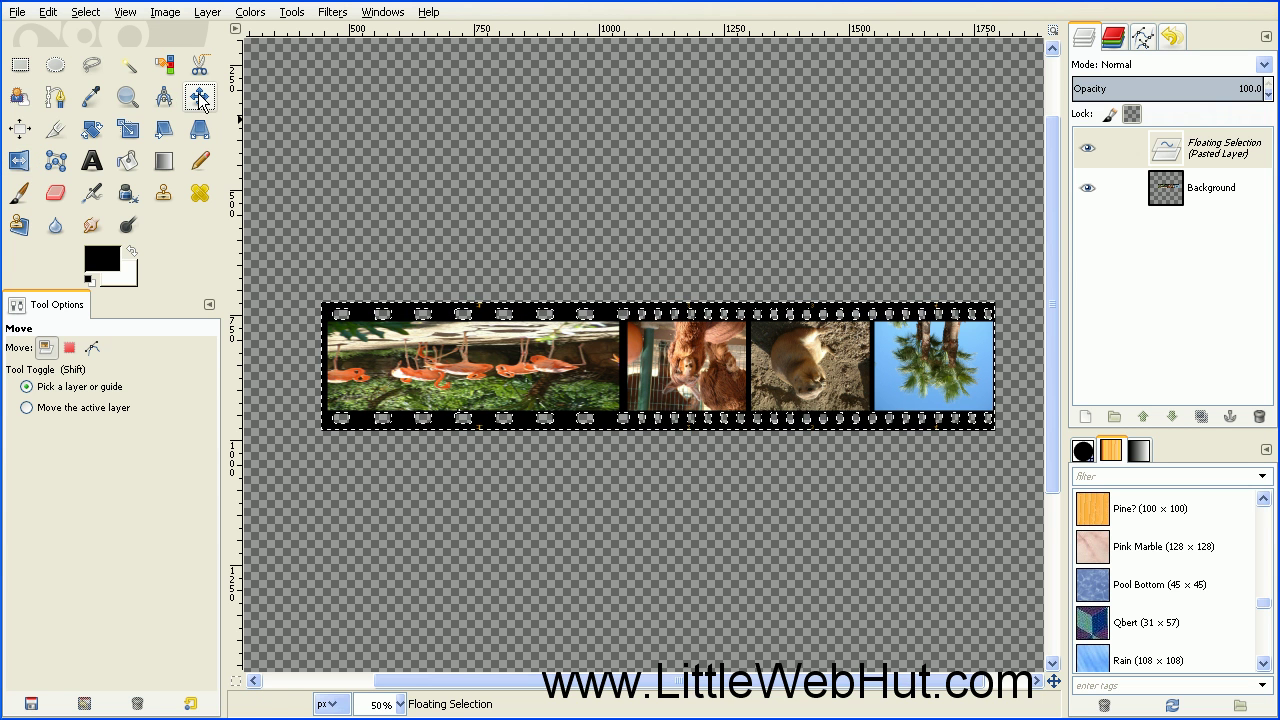
left_click_drag(450, 366, 468, 490)
key("ctrl")
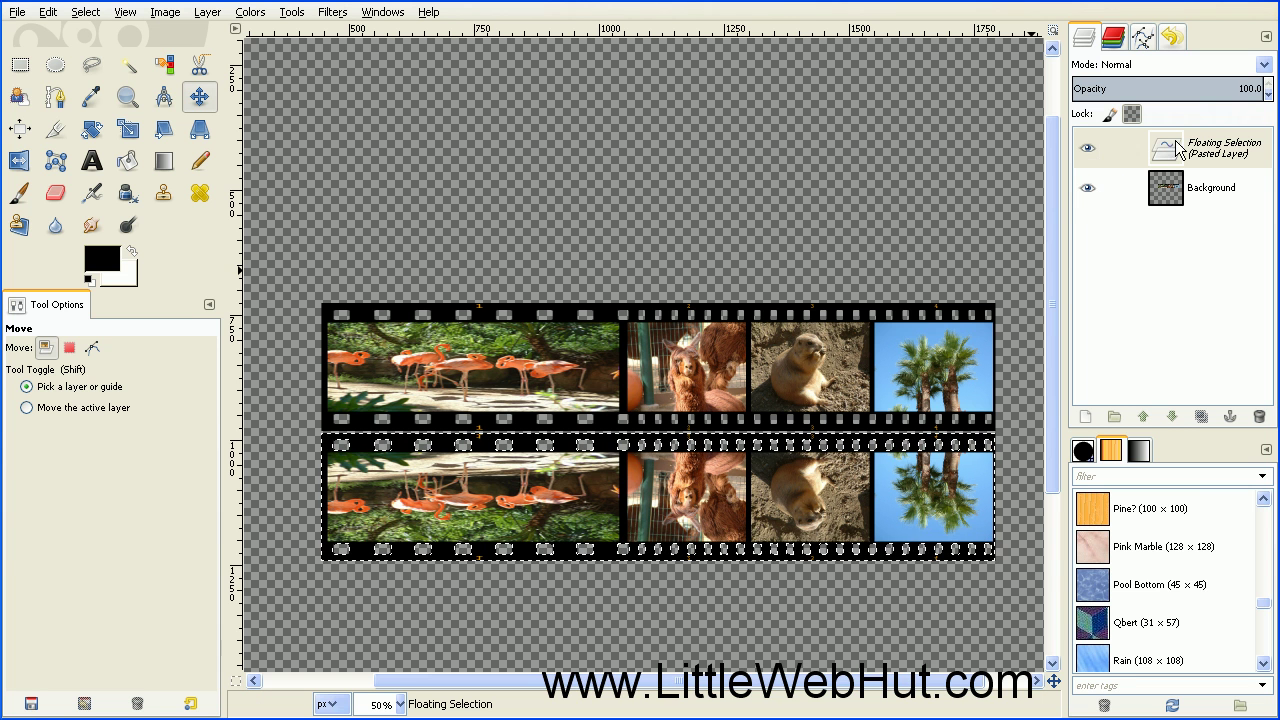
Step: Lower the flipped filmstrip's opacity to about 35 and anchor it to the Background layer
left_click_drag(1230, 93, 1138, 90)
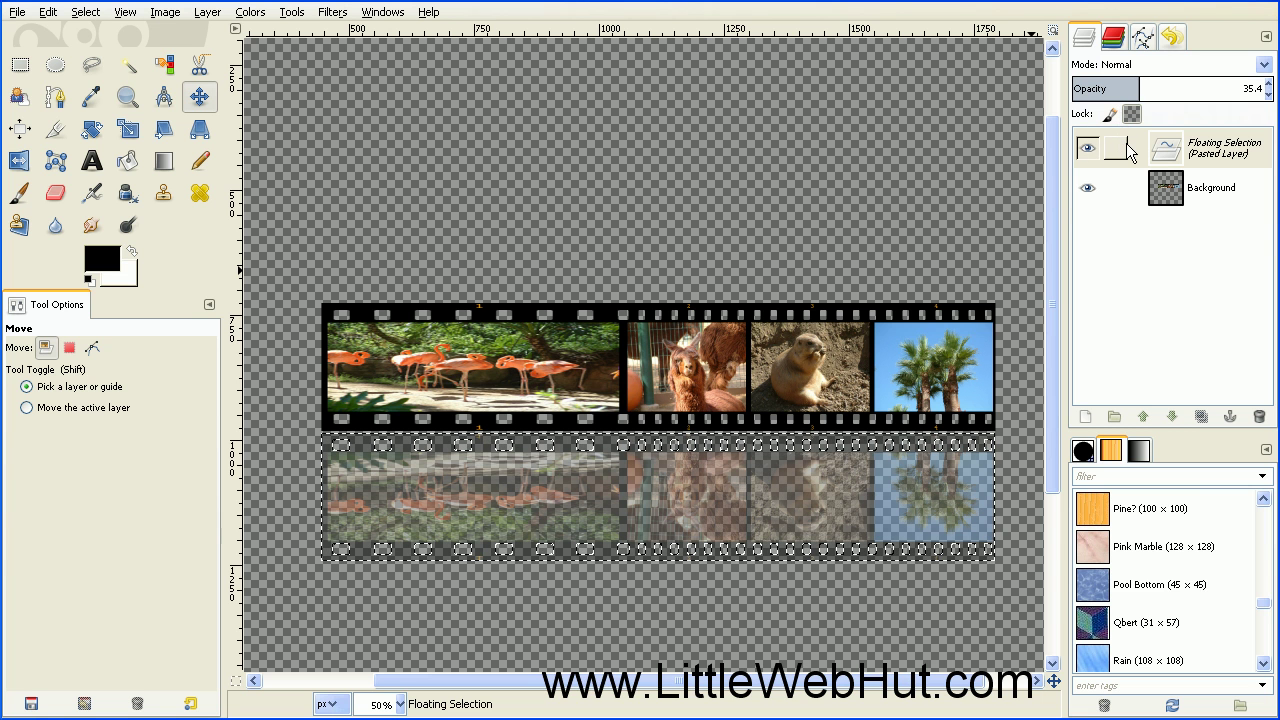
left_click(1231, 418)
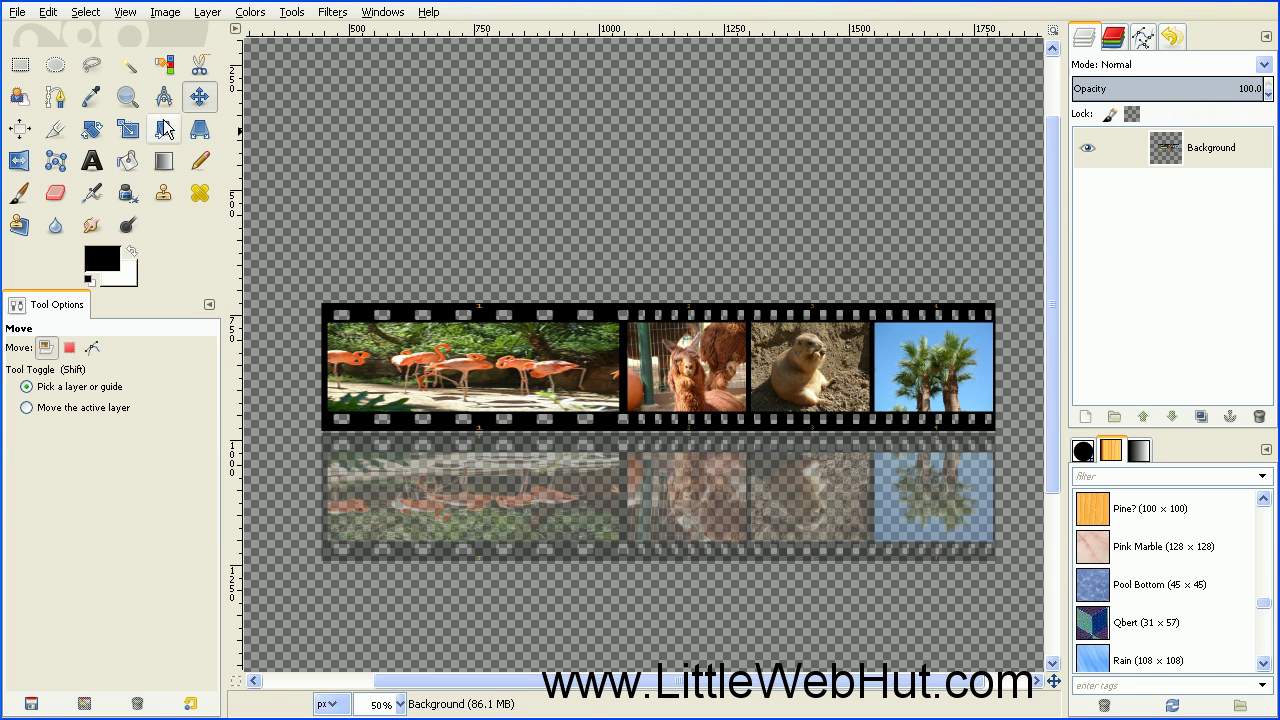
Step: Select the filmstrip and its reflection with a rectangle of about 1362 × 532 px and start Curve Bend with automatic preview enabled
left_click(21, 66)
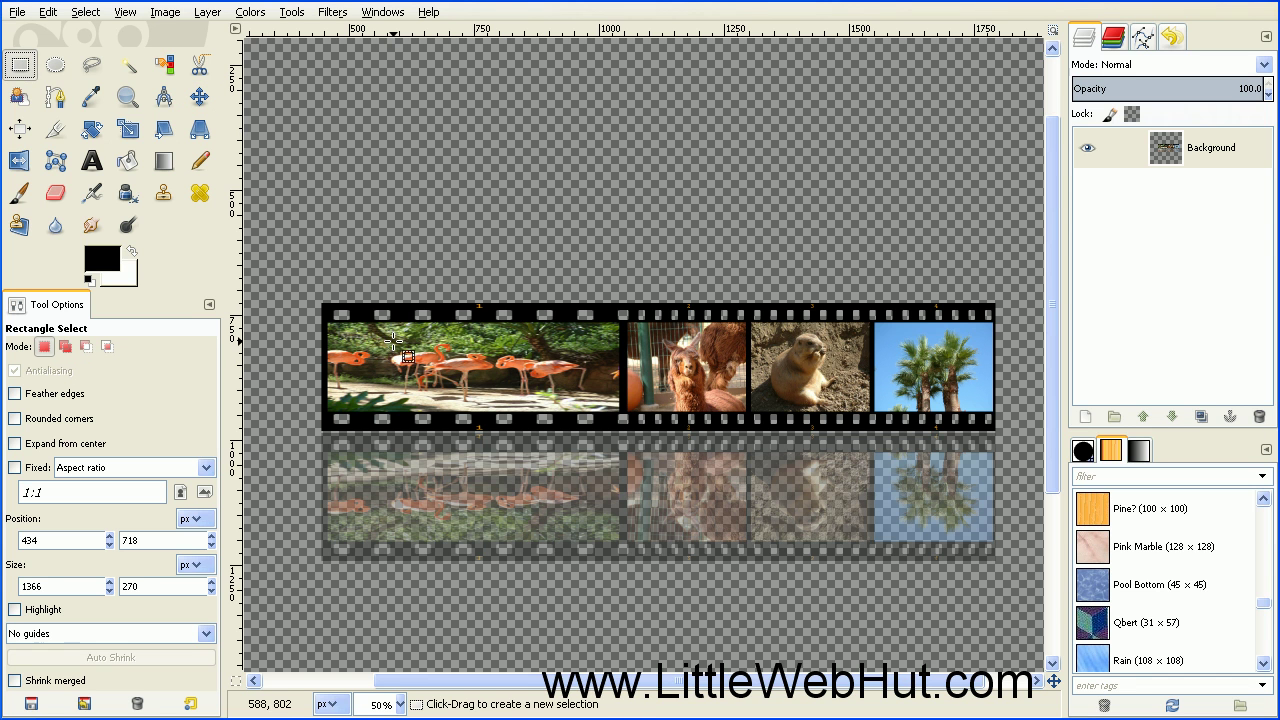
left_click_drag(326, 300, 987, 559)
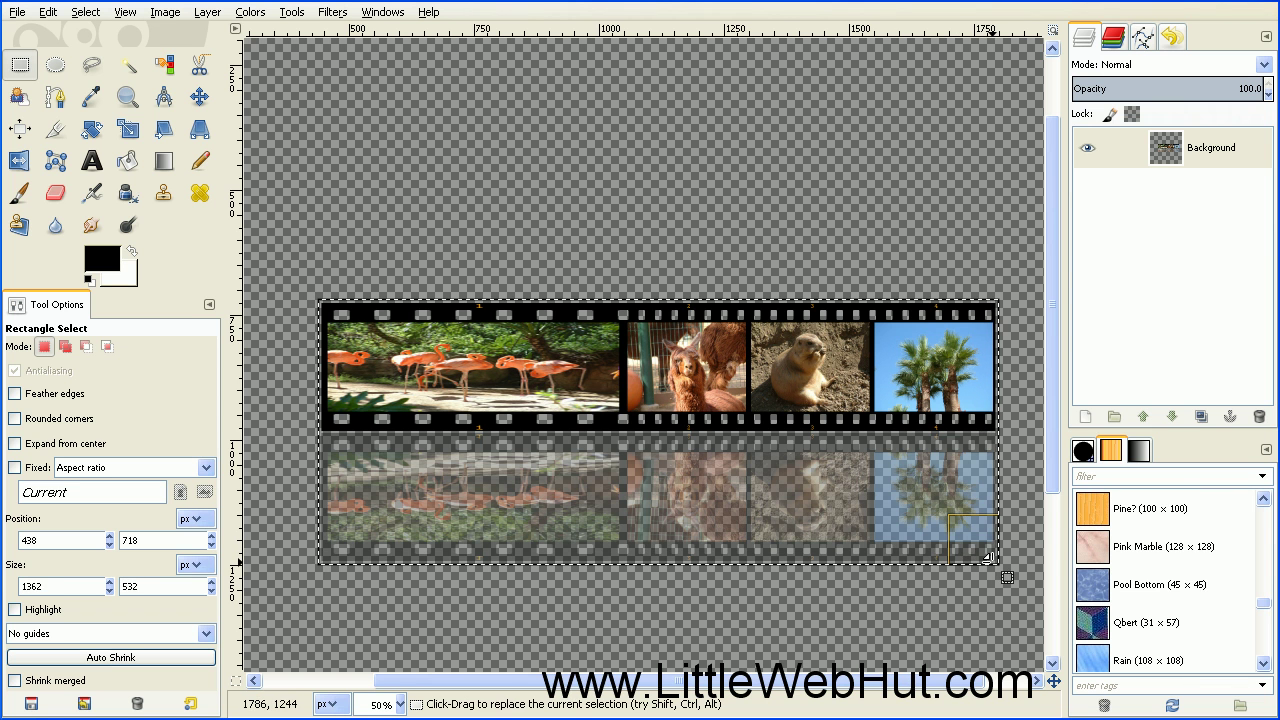
left_click(334, 13)
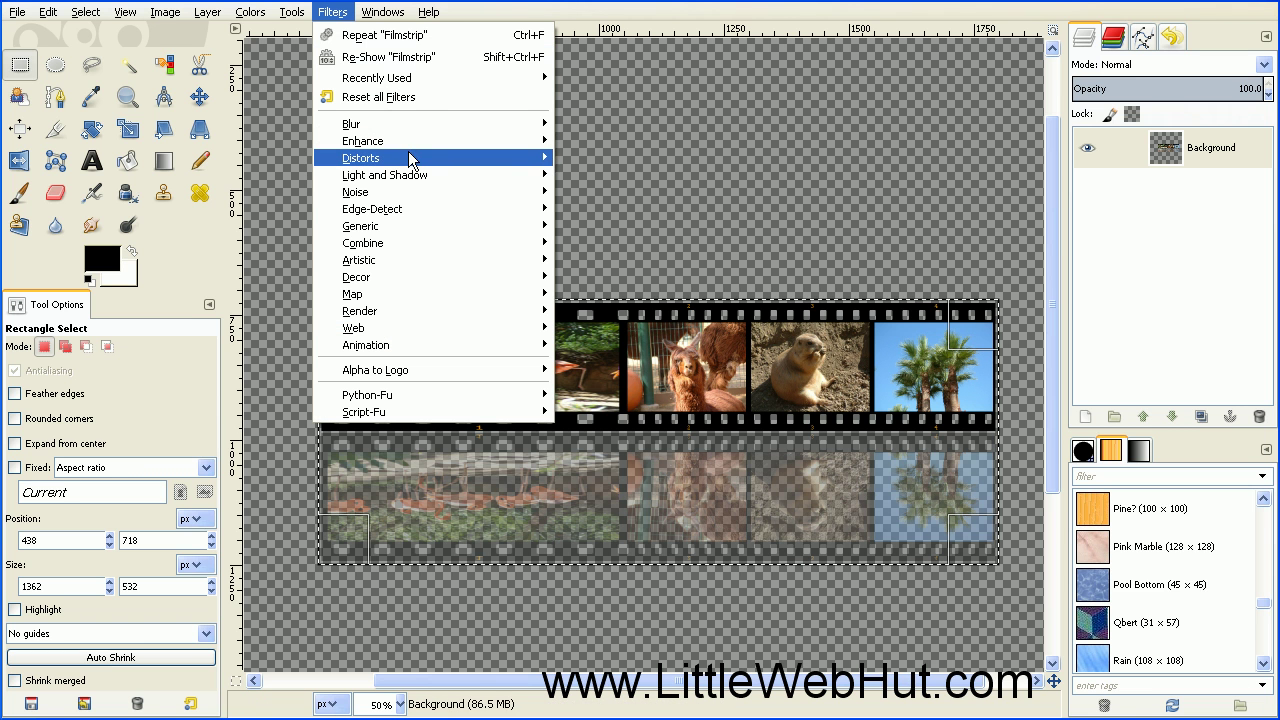
mouse_move(410, 153)
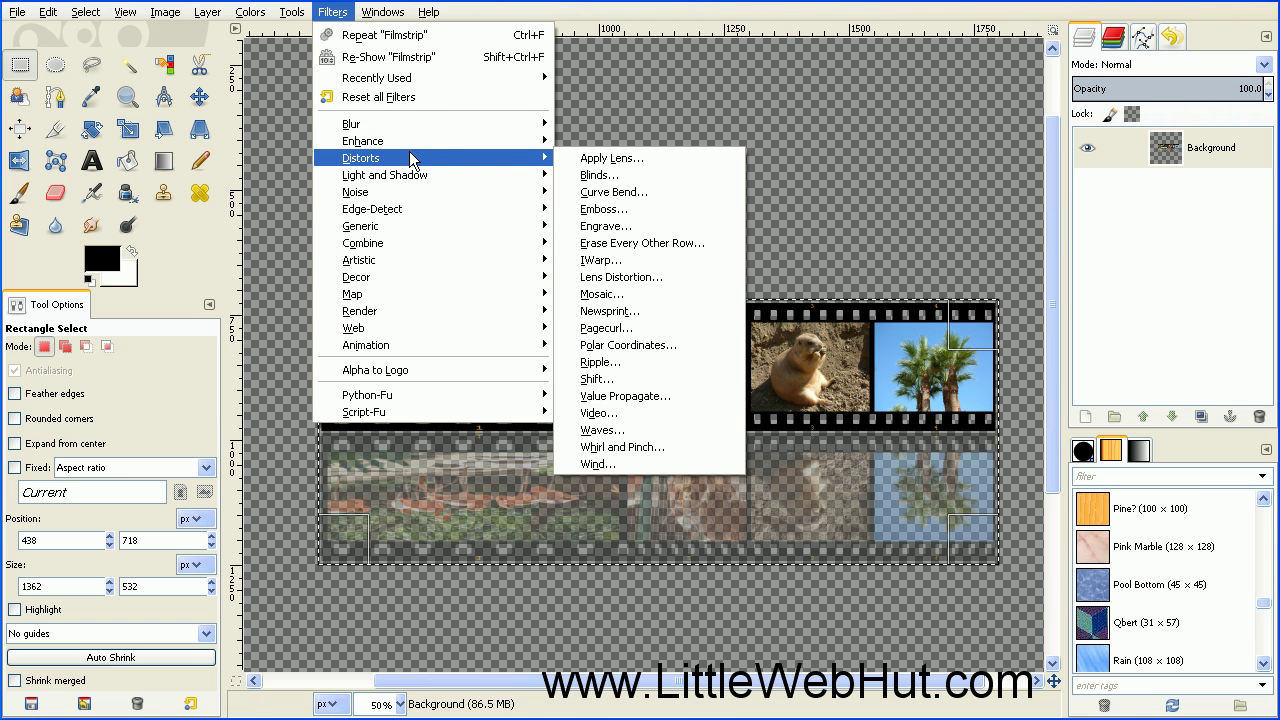
left_click(632, 188)
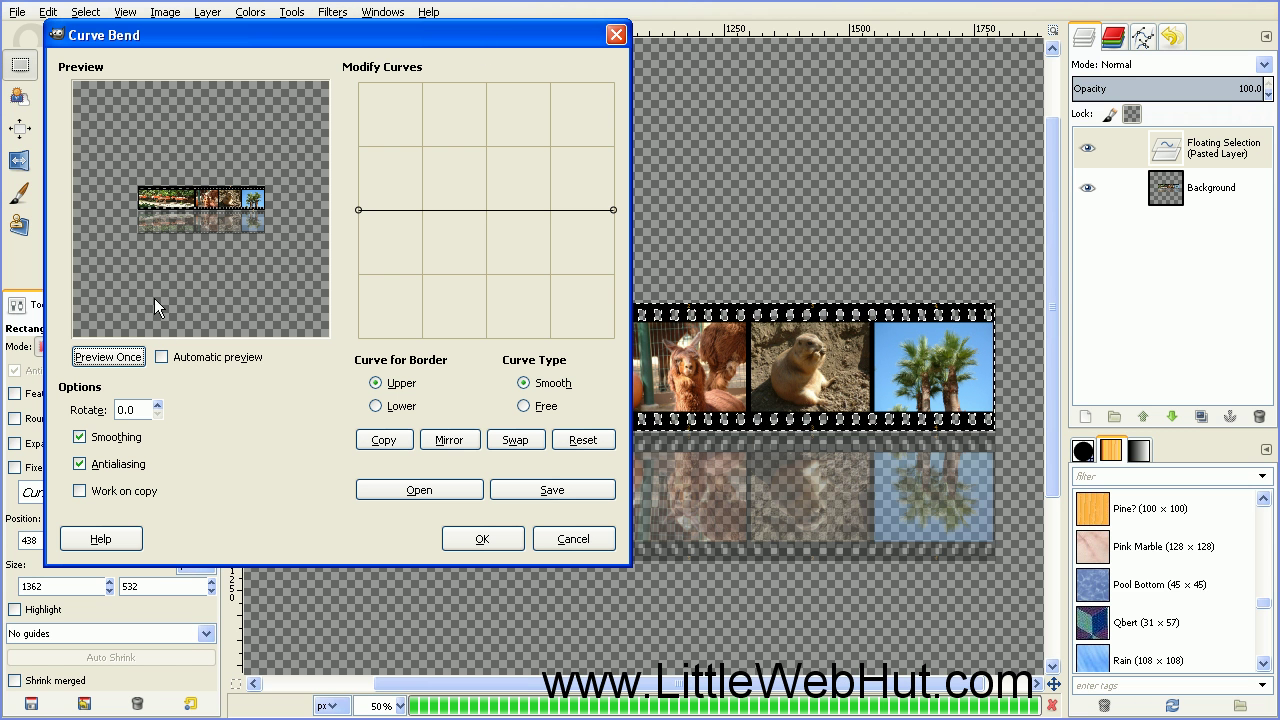
left_click(161, 358)
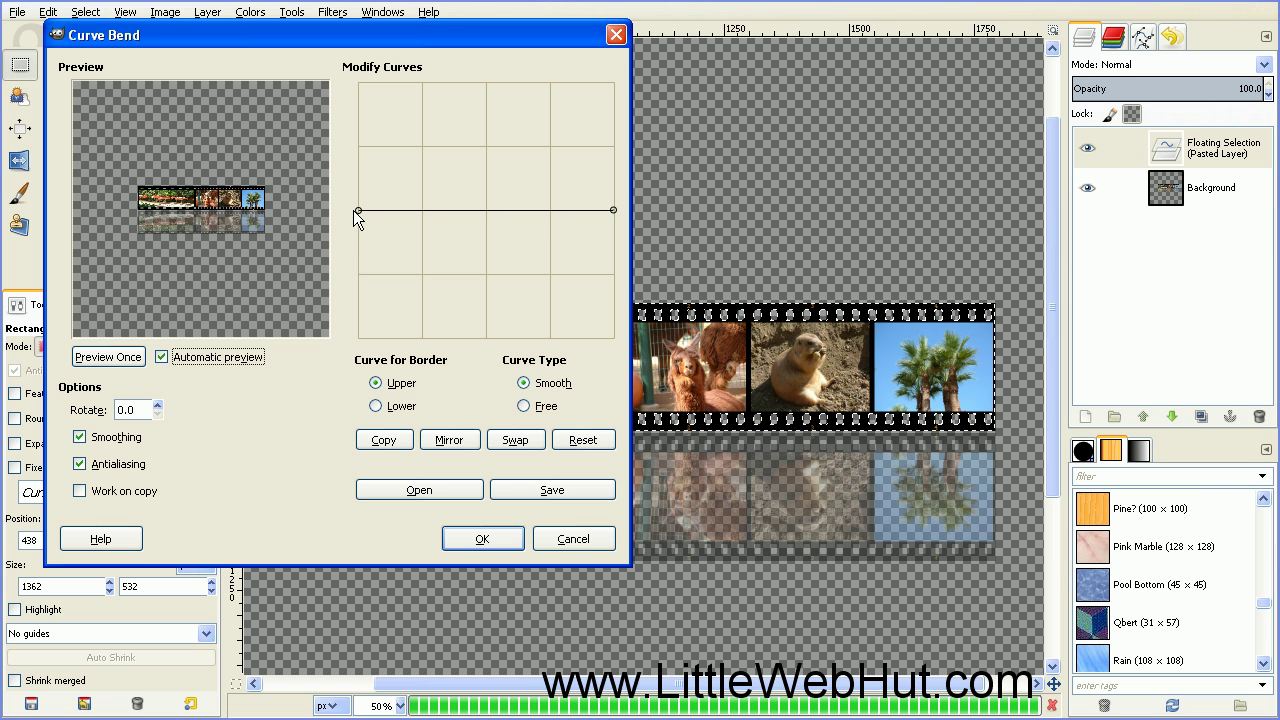
Step: Raise the left end of the upper border curve by one grid square and add two points forming a smooth S-shape down to the right end
left_click_drag(353, 210, 350, 148)
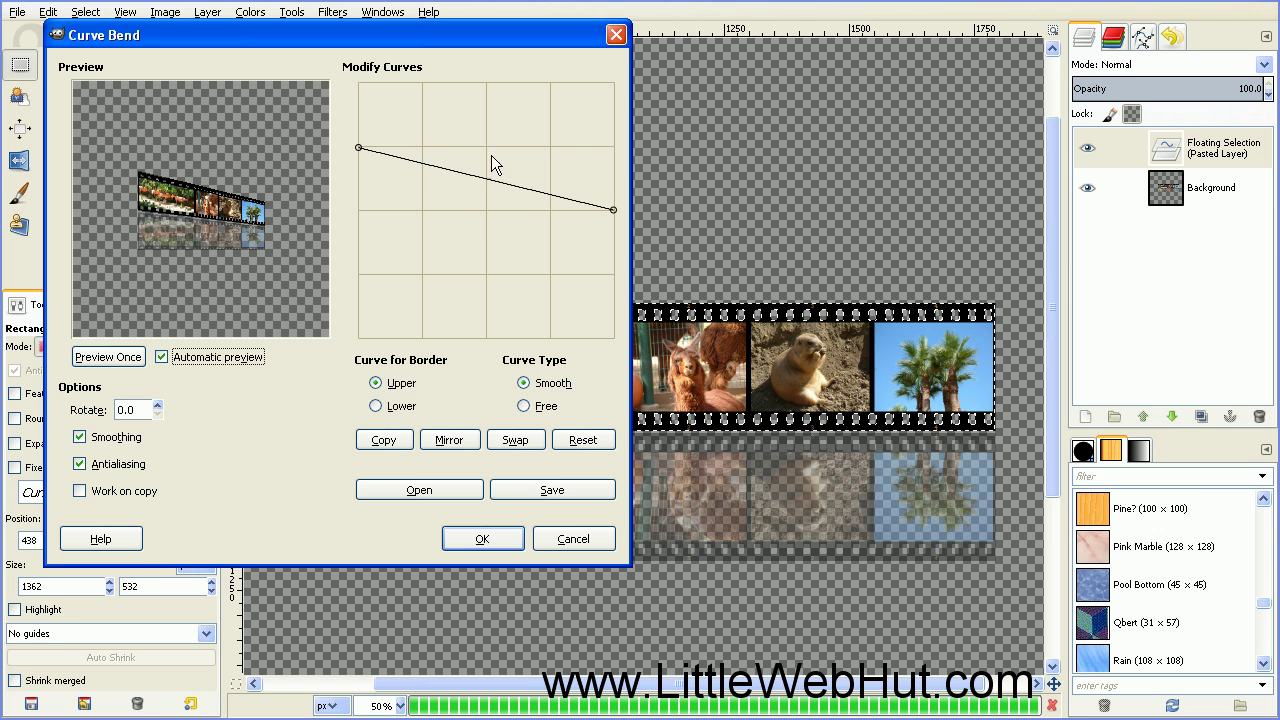
left_click(455, 170)
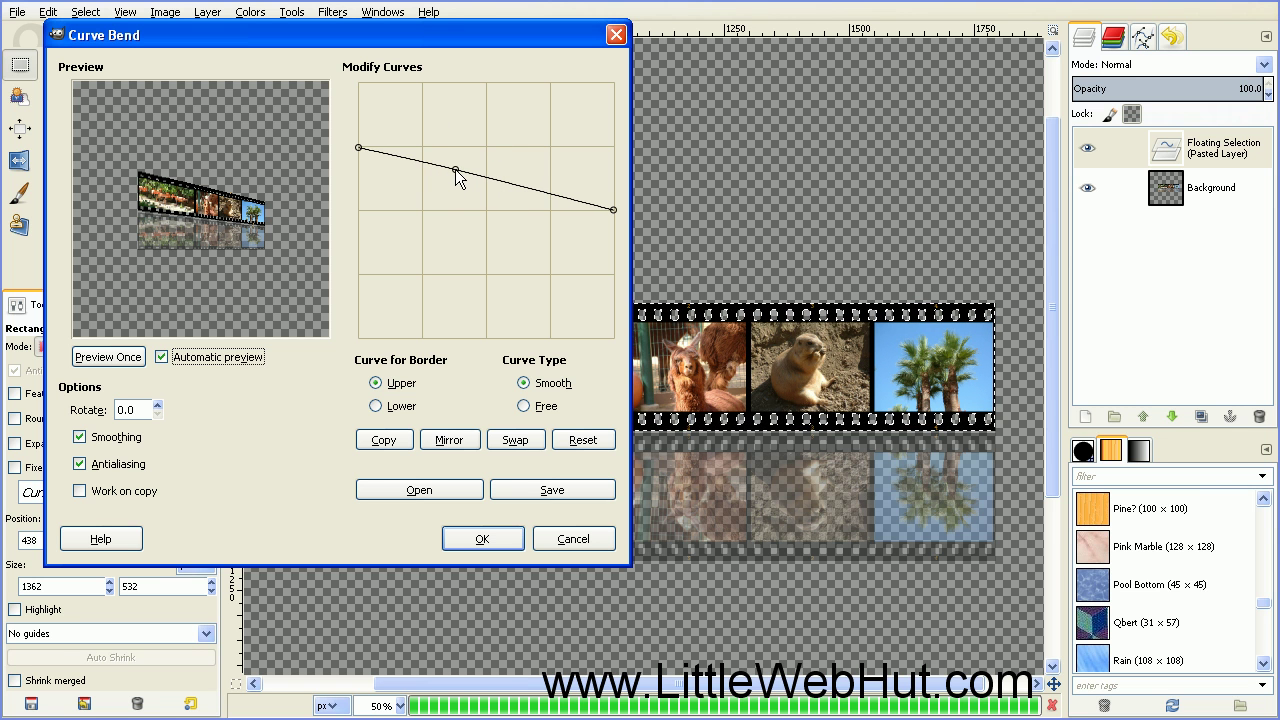
left_click_drag(455, 169, 453, 154)
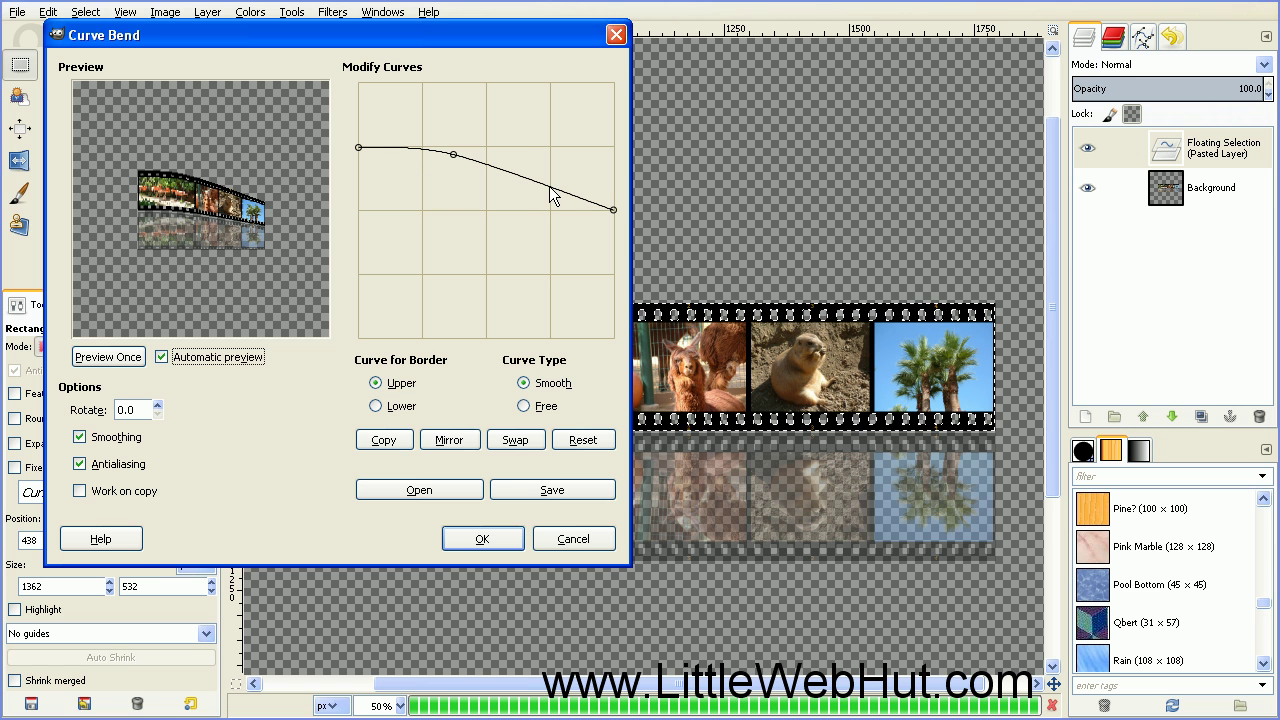
left_click_drag(550, 188, 548, 203)
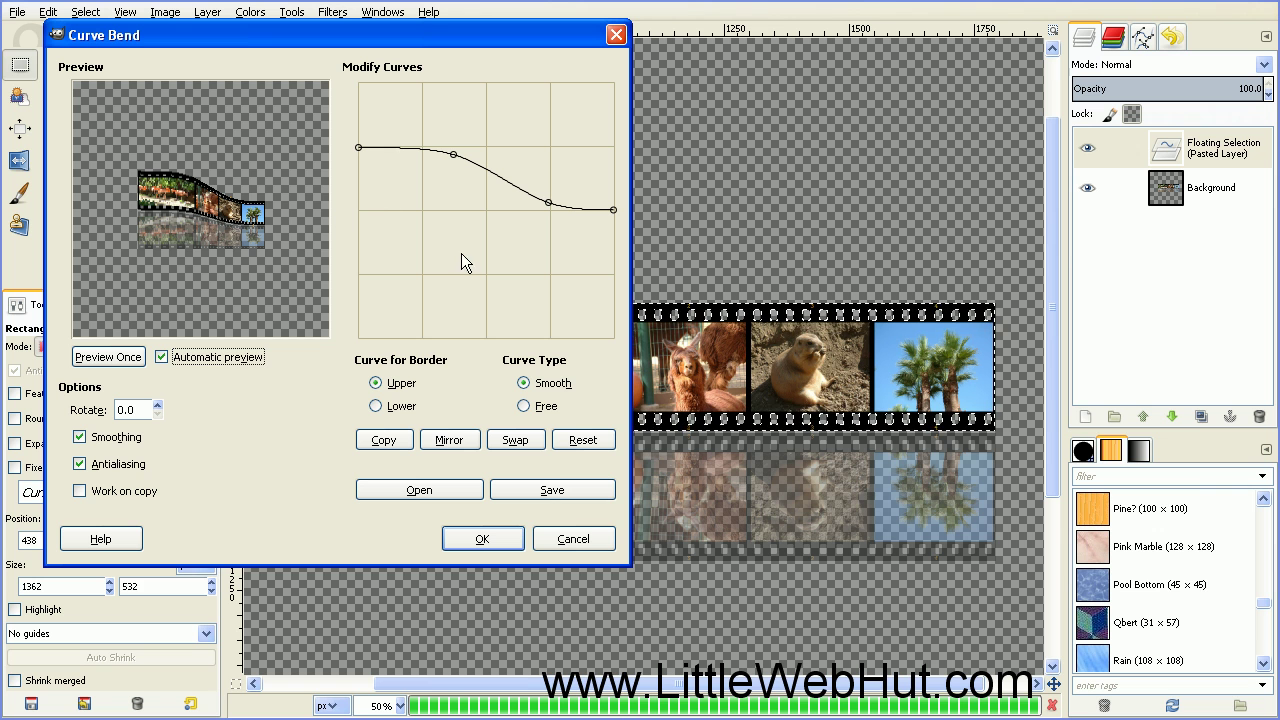
Step: Lower the left end of the lower border curve by two grid squares, add two points for a smooth S-shape, and apply the bend
left_click(377, 408)
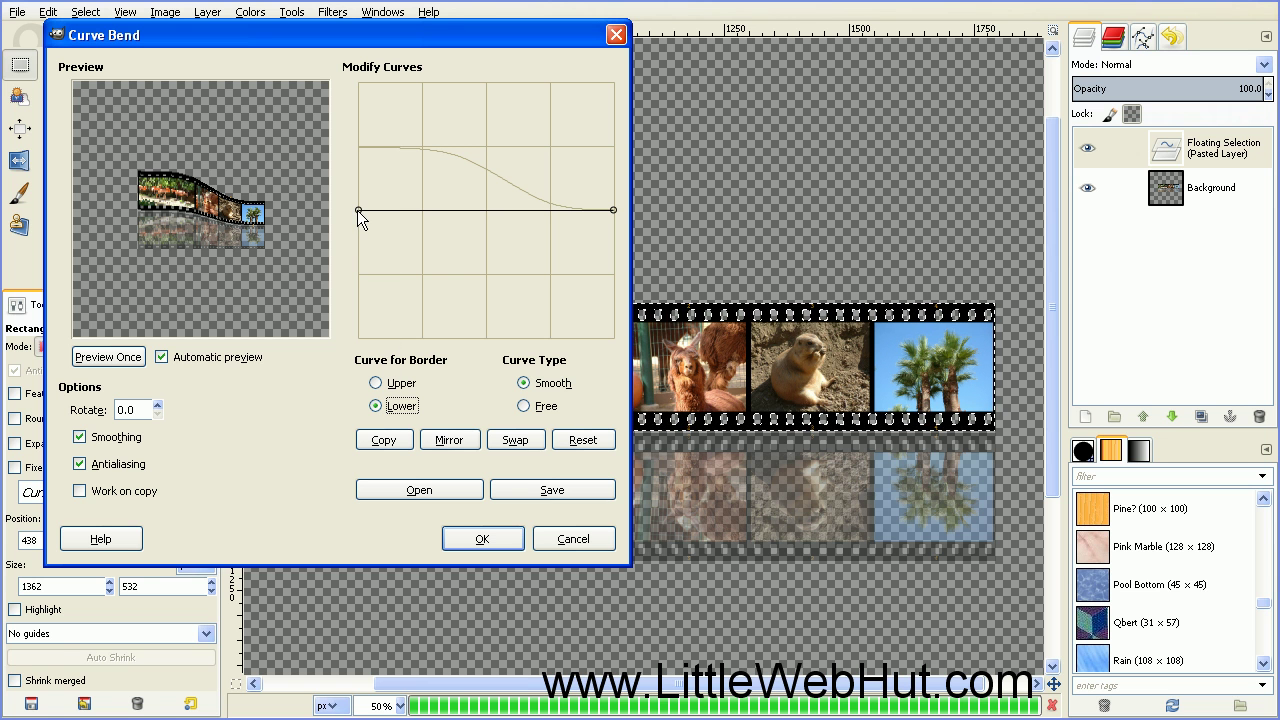
left_click_drag(357, 210, 356, 338)
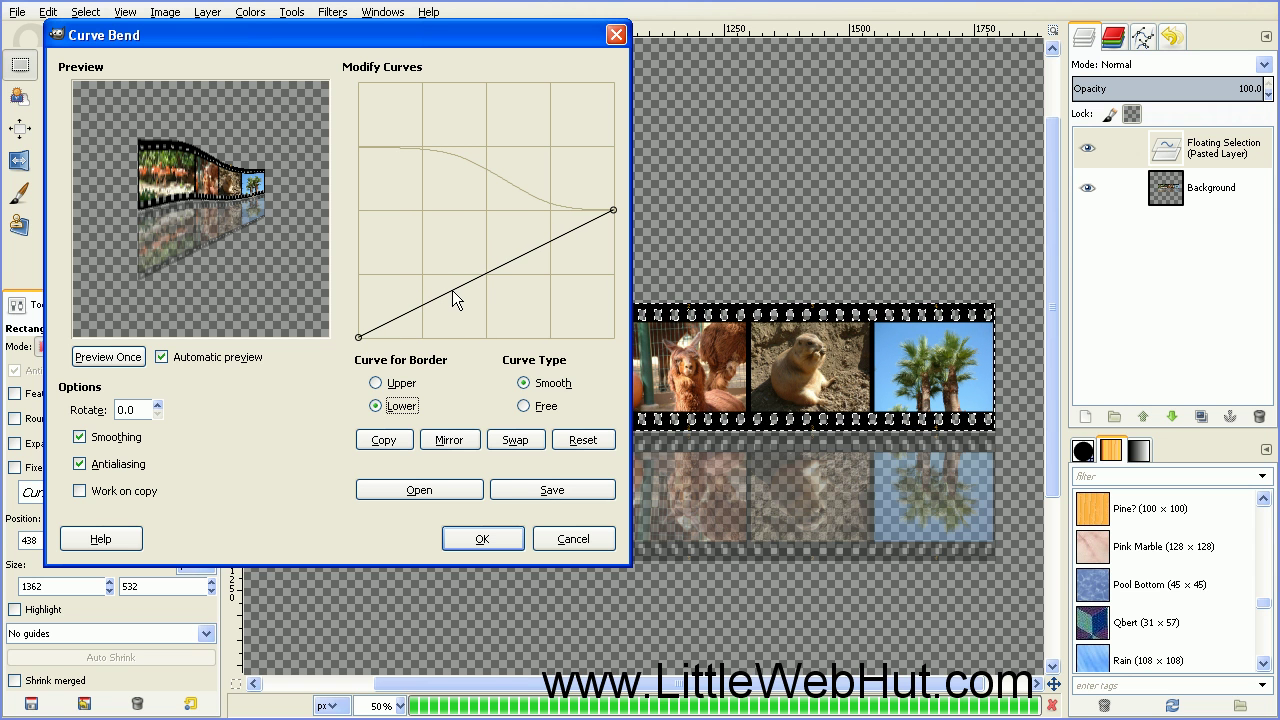
left_click_drag(452, 290, 454, 321)
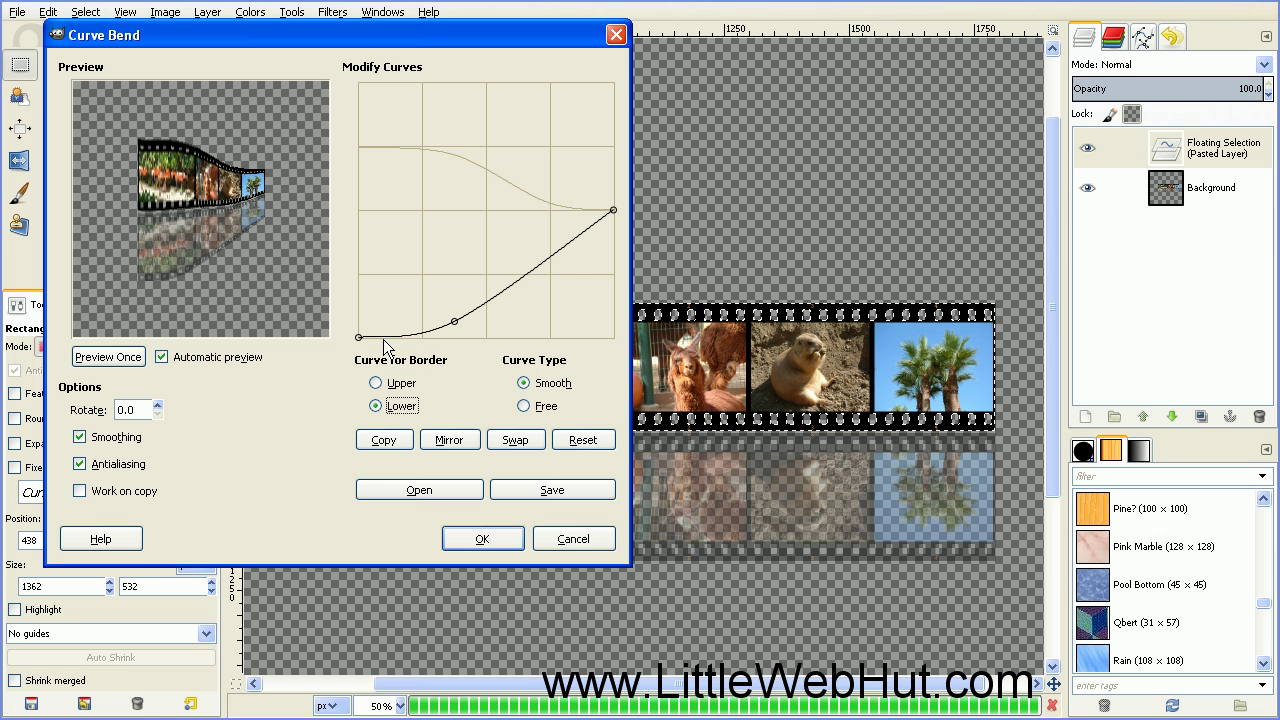
left_click_drag(551, 257, 551, 224)
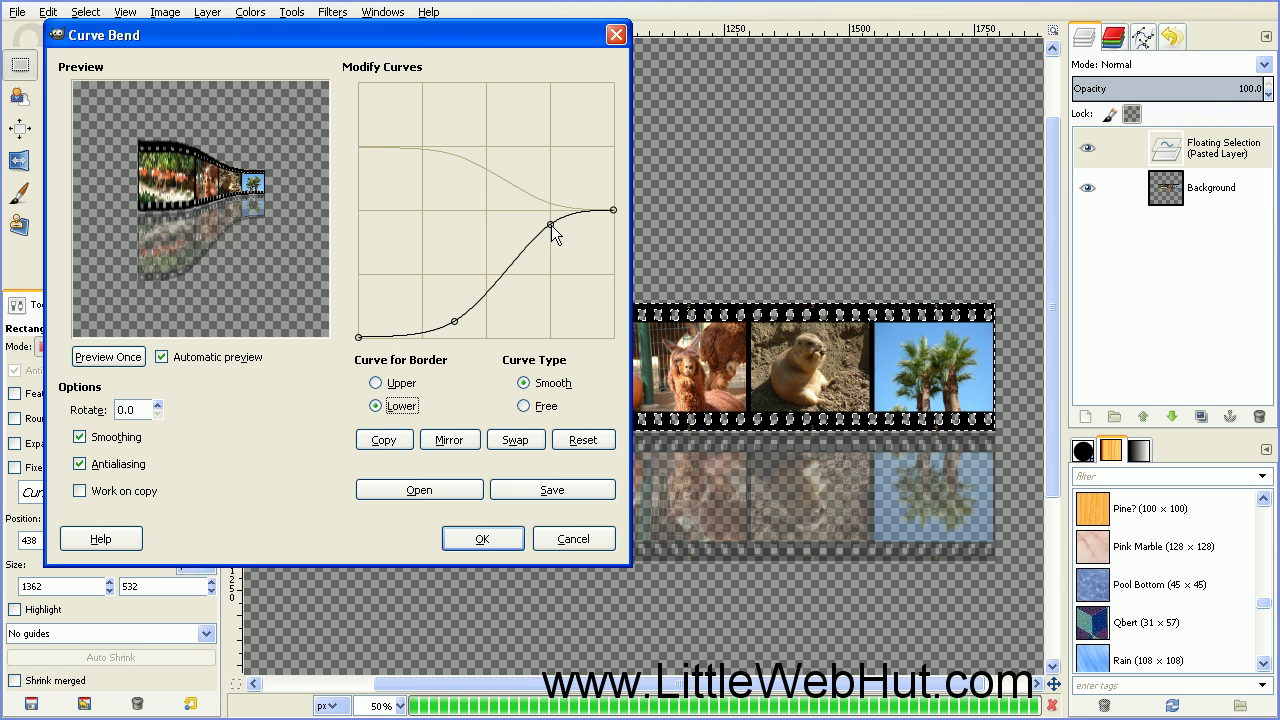
left_click(490, 535)
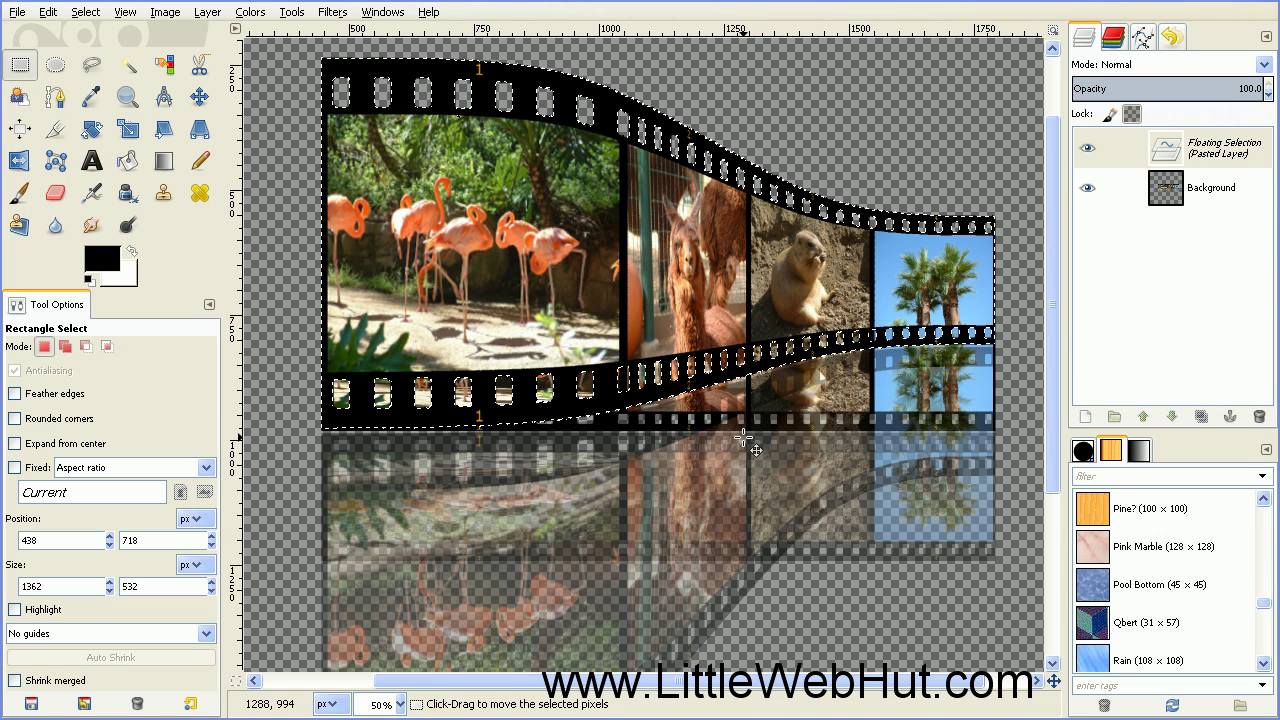
Step: Convert the bent floating selection to a new layer and delete the Background layer
right_click(1136, 142)
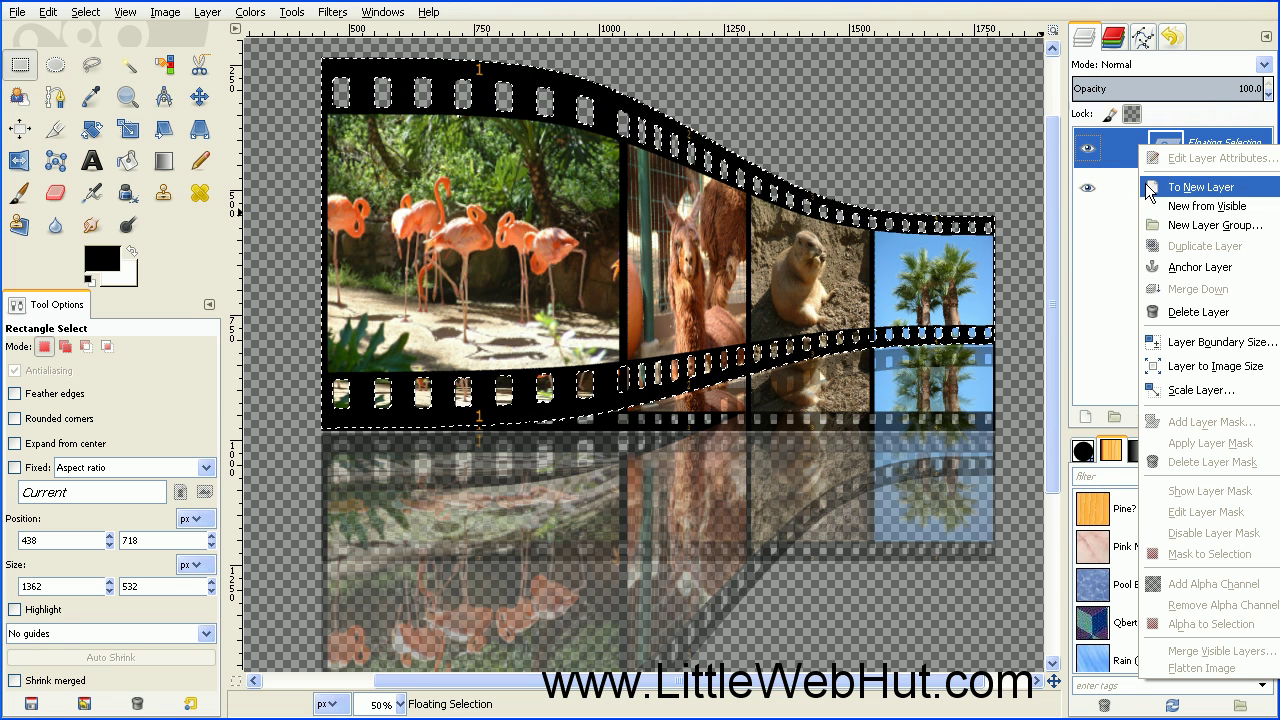
left_click(1153, 190)
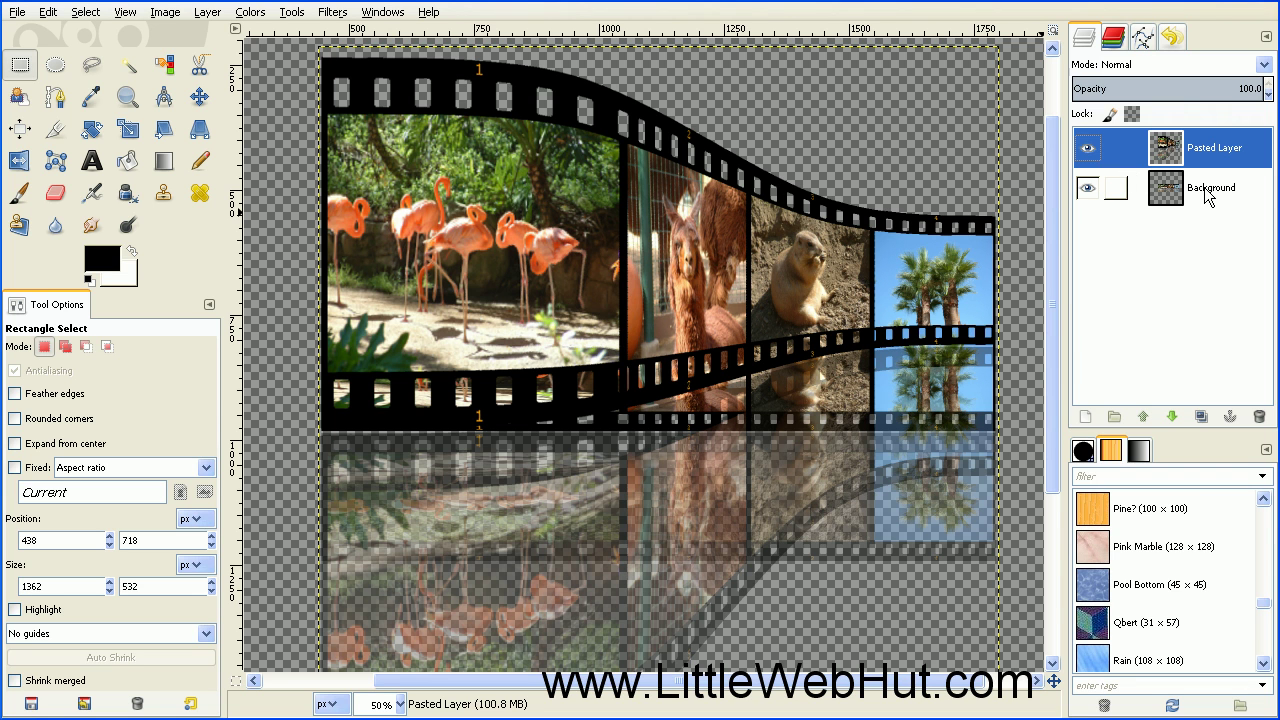
left_click(1142, 195)
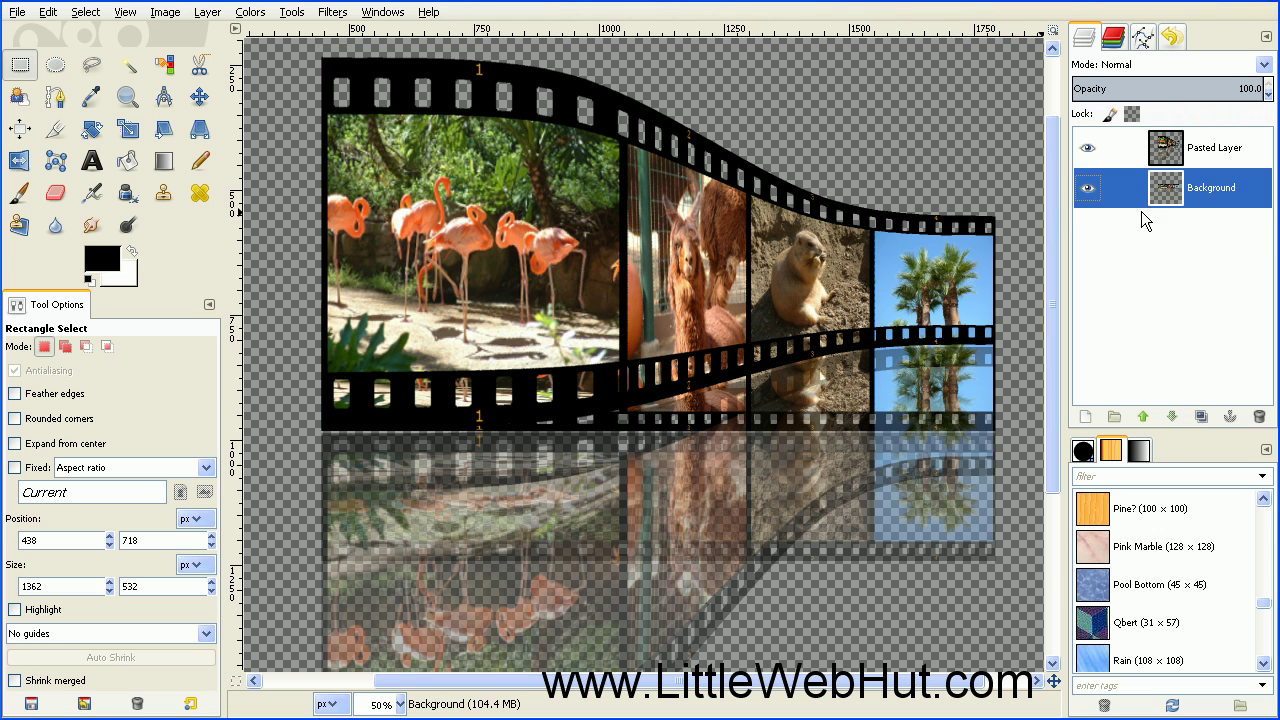
left_click(1259, 417)
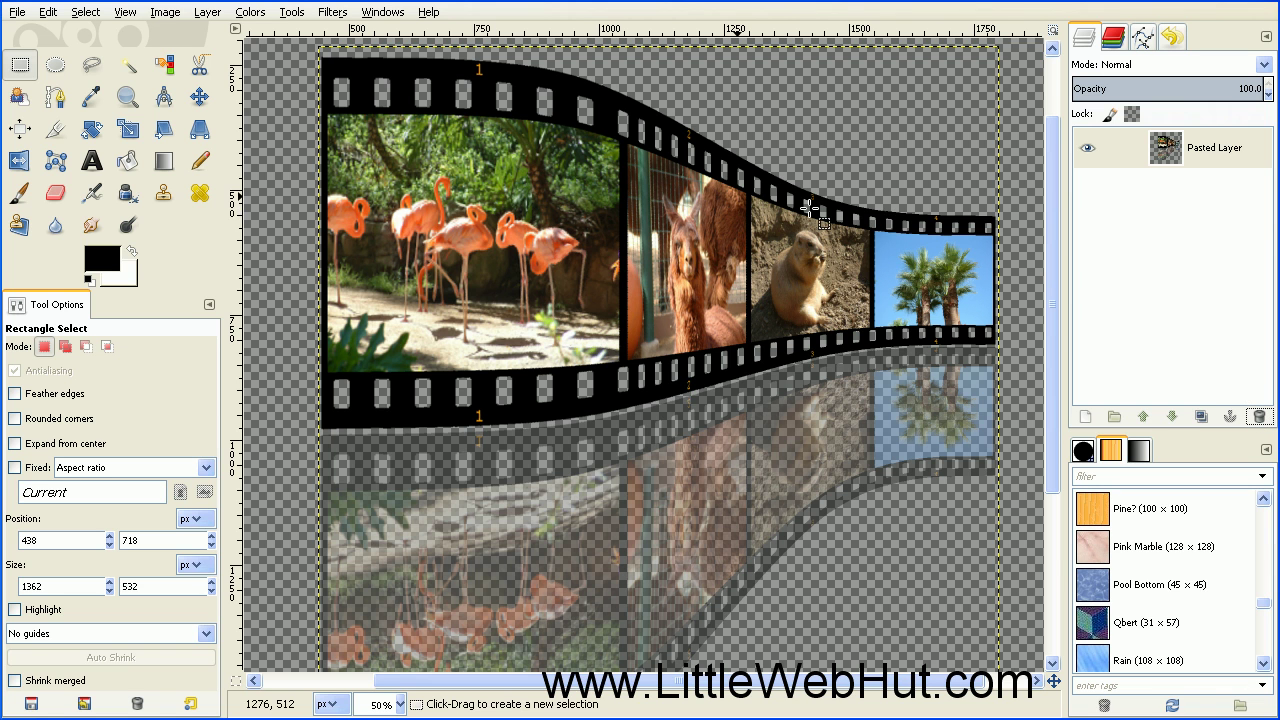
Step: Fit the whole image in view and add a transparent 2000 × 2000 px layer above the filmstrip
left_click(125, 12)
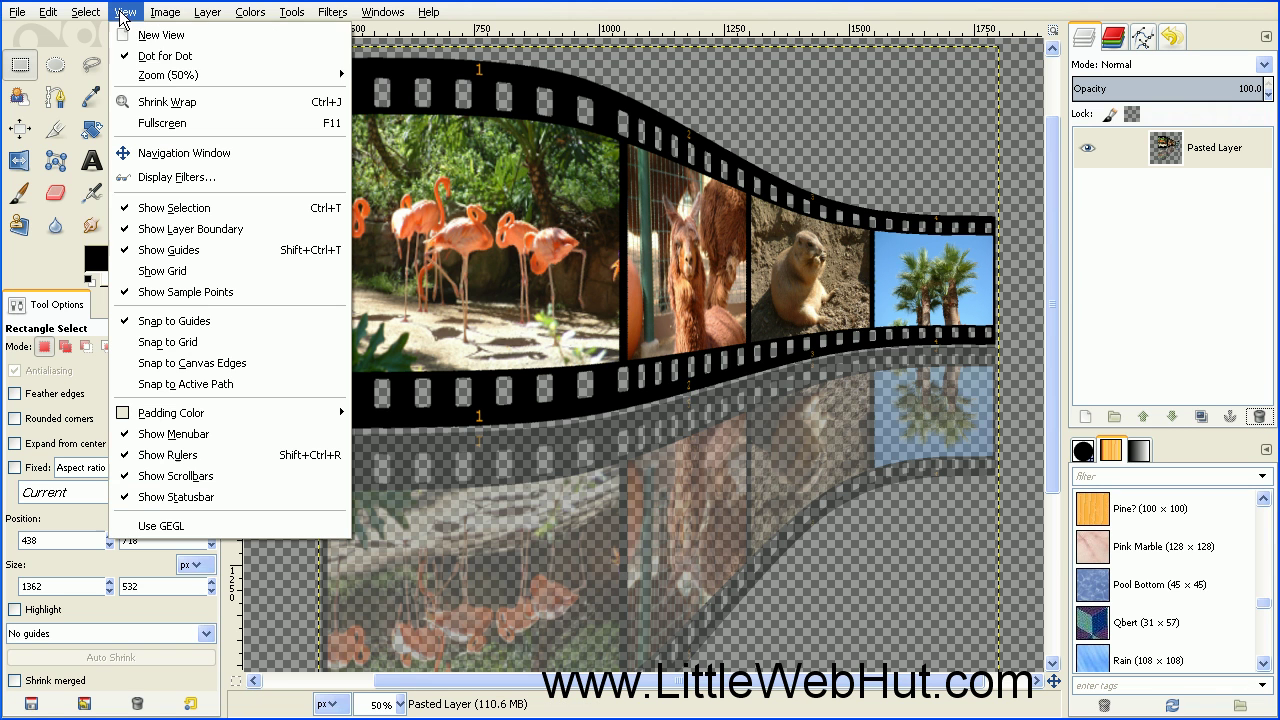
mouse_move(145, 75)
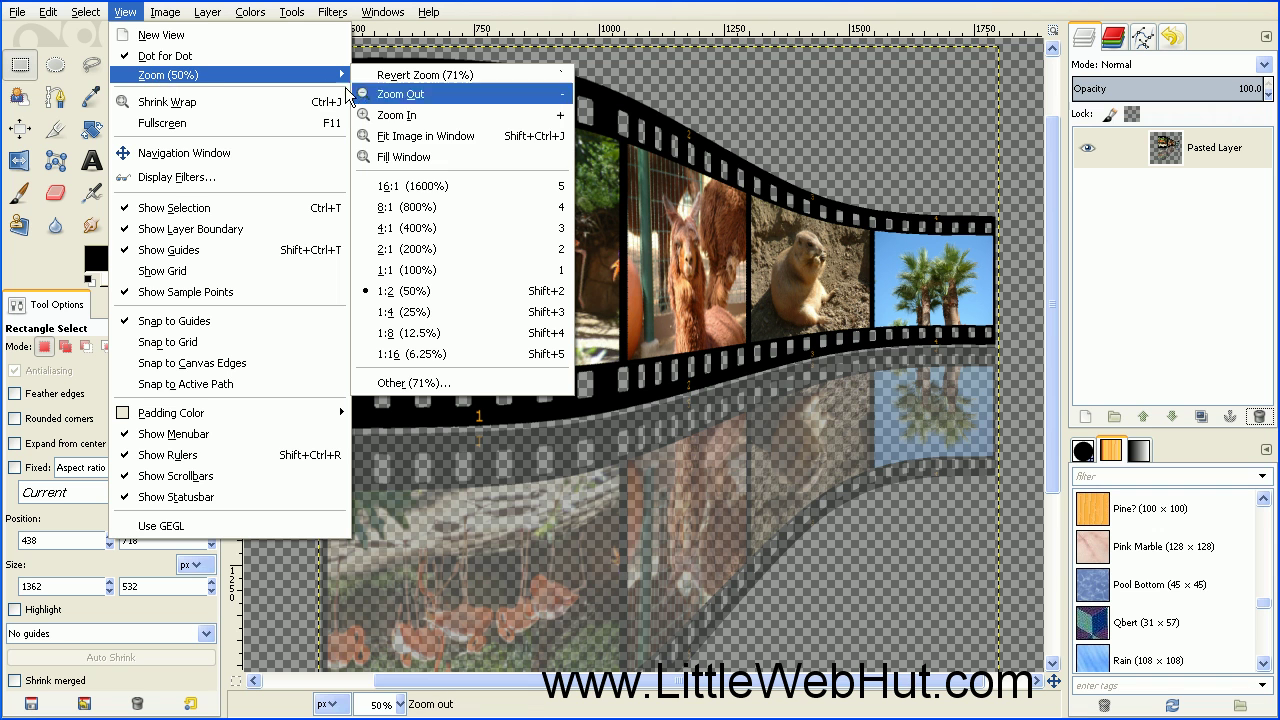
left_click(481, 138)
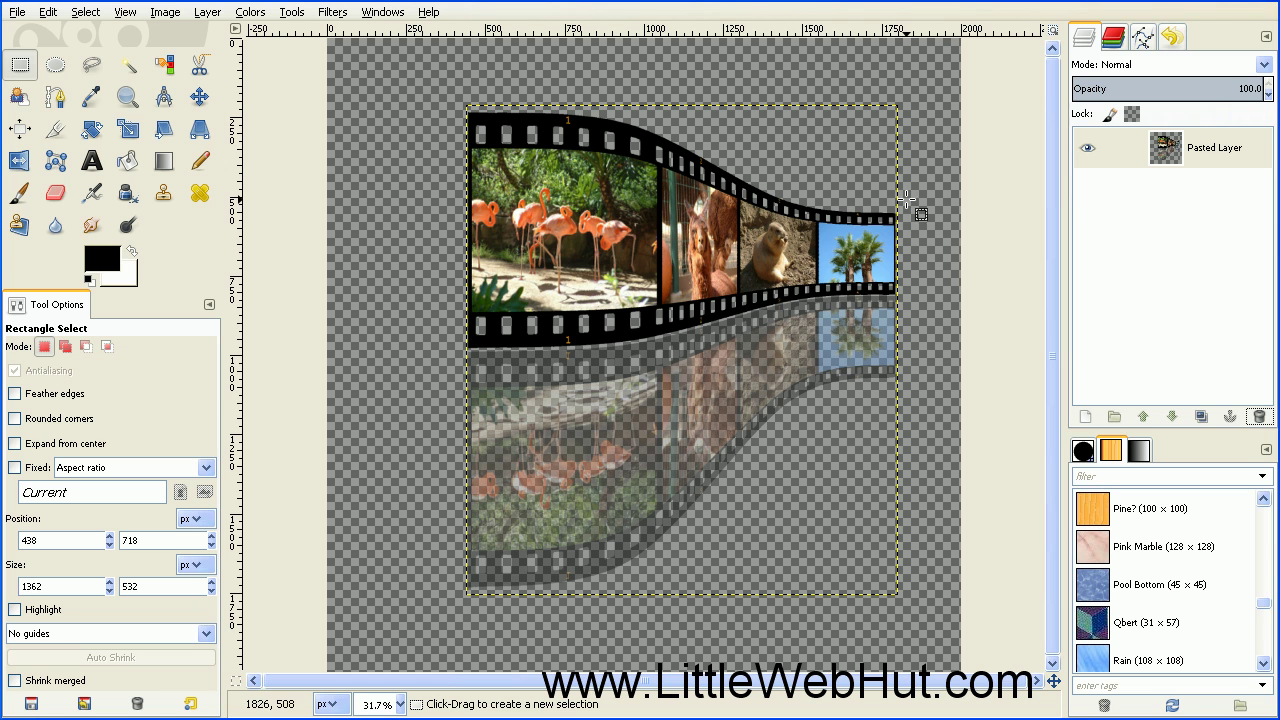
left_click(1086, 417)
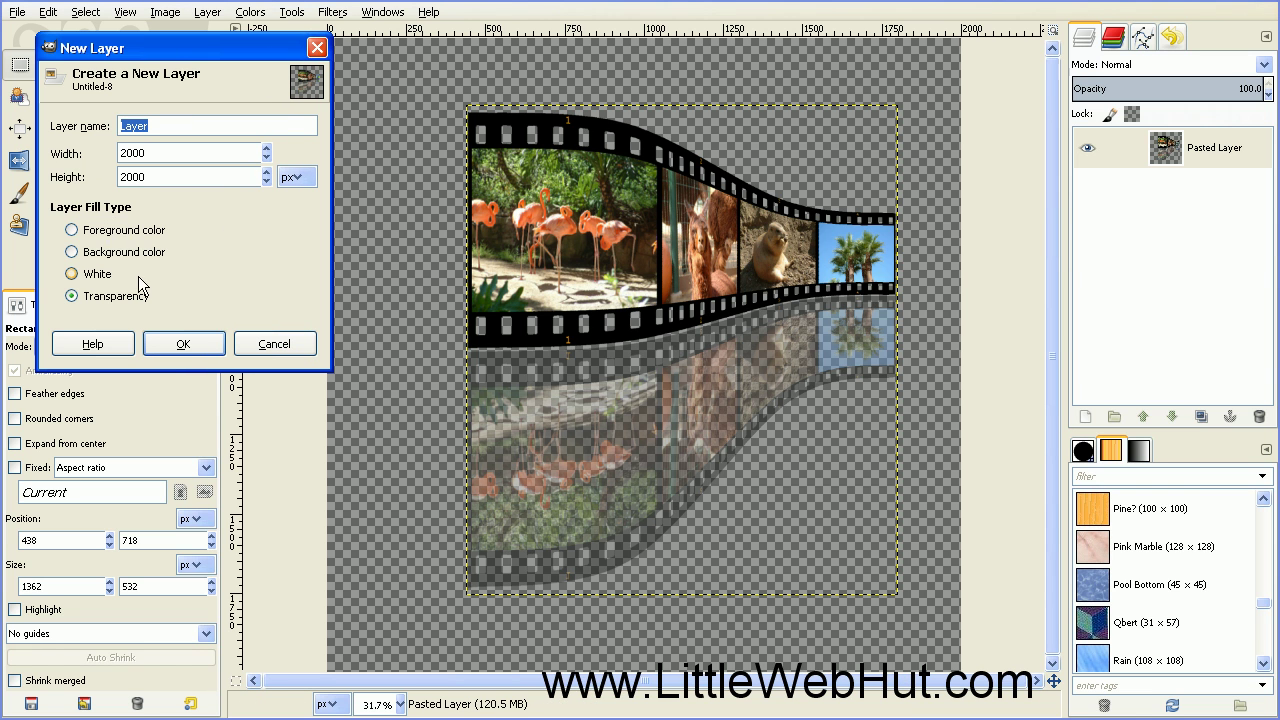
left_click(184, 342)
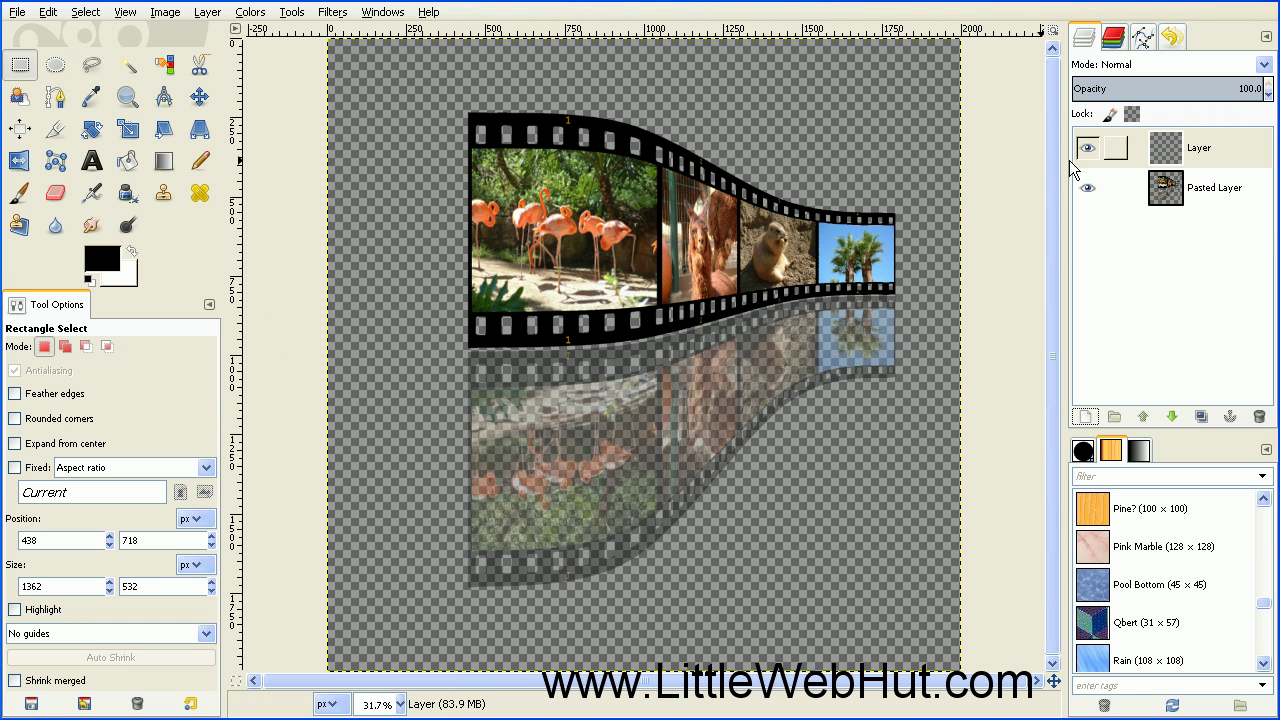
left_click(1143, 160)
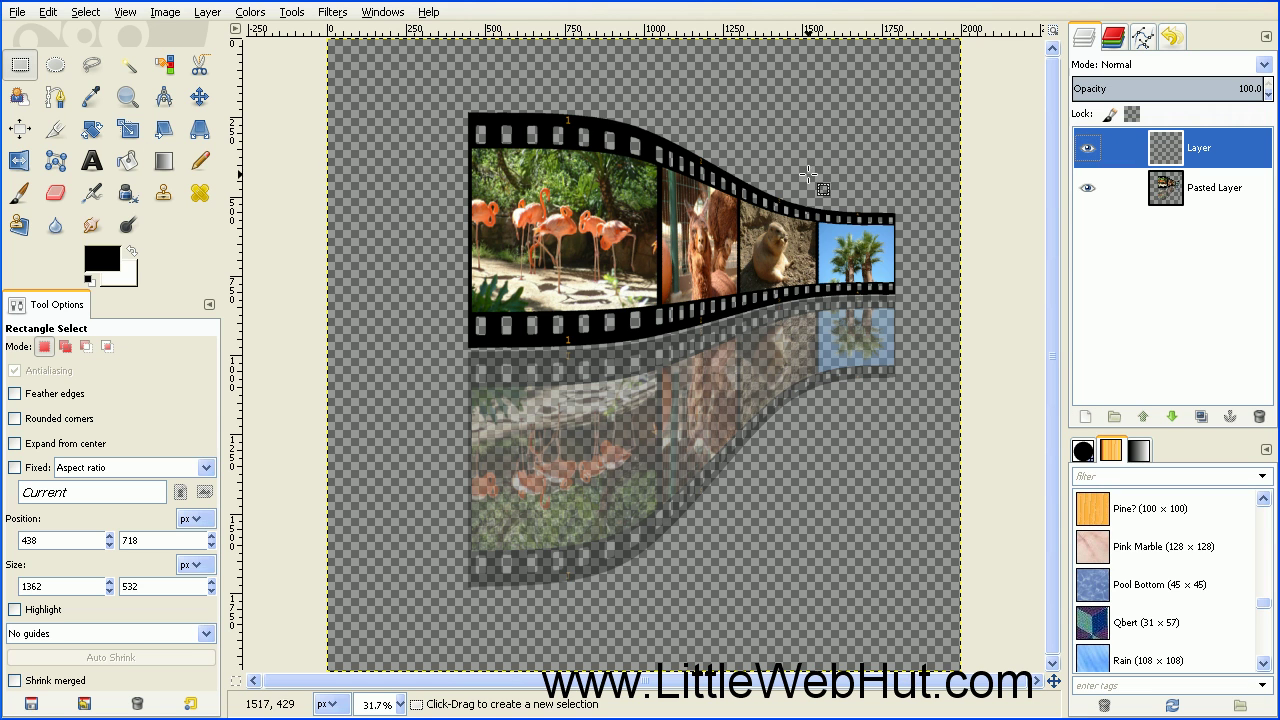
Step: Fill the new layer with a vertical white-to-black linear gradient about 798 px long ending at the image's top edge, and lower it beneath the filmstrip
left_click(165, 163)
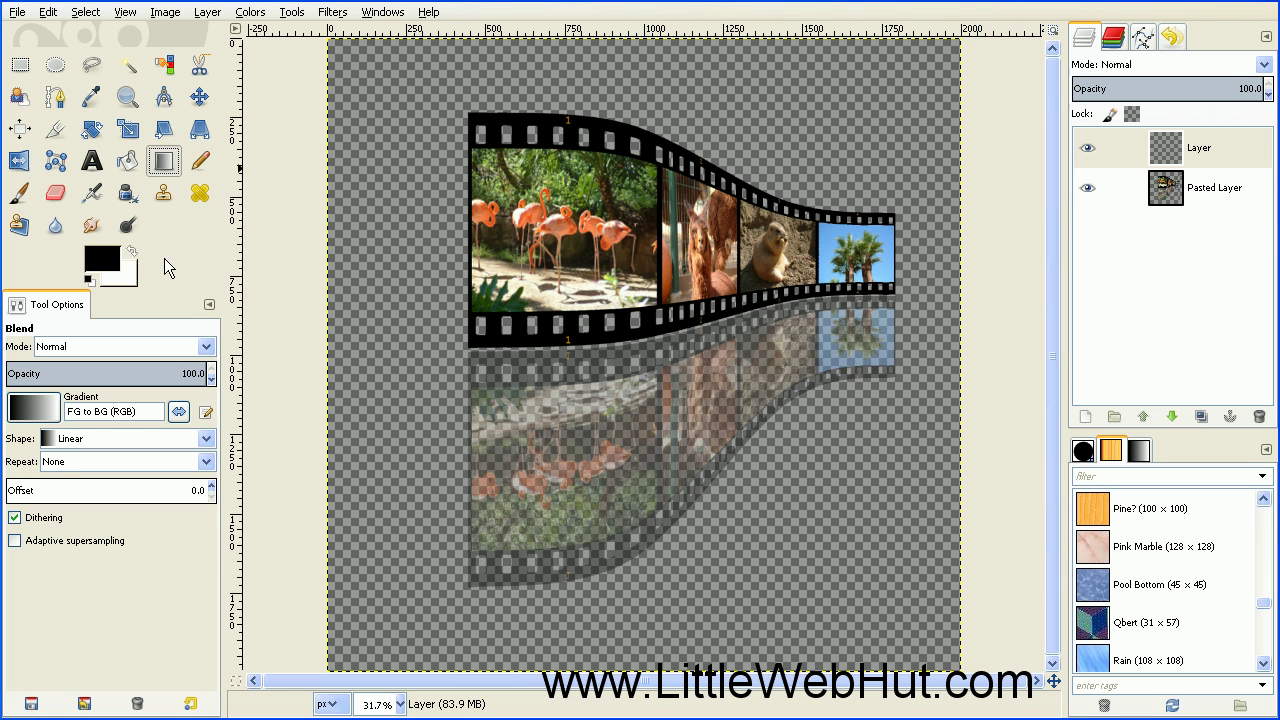
left_click(131, 249)
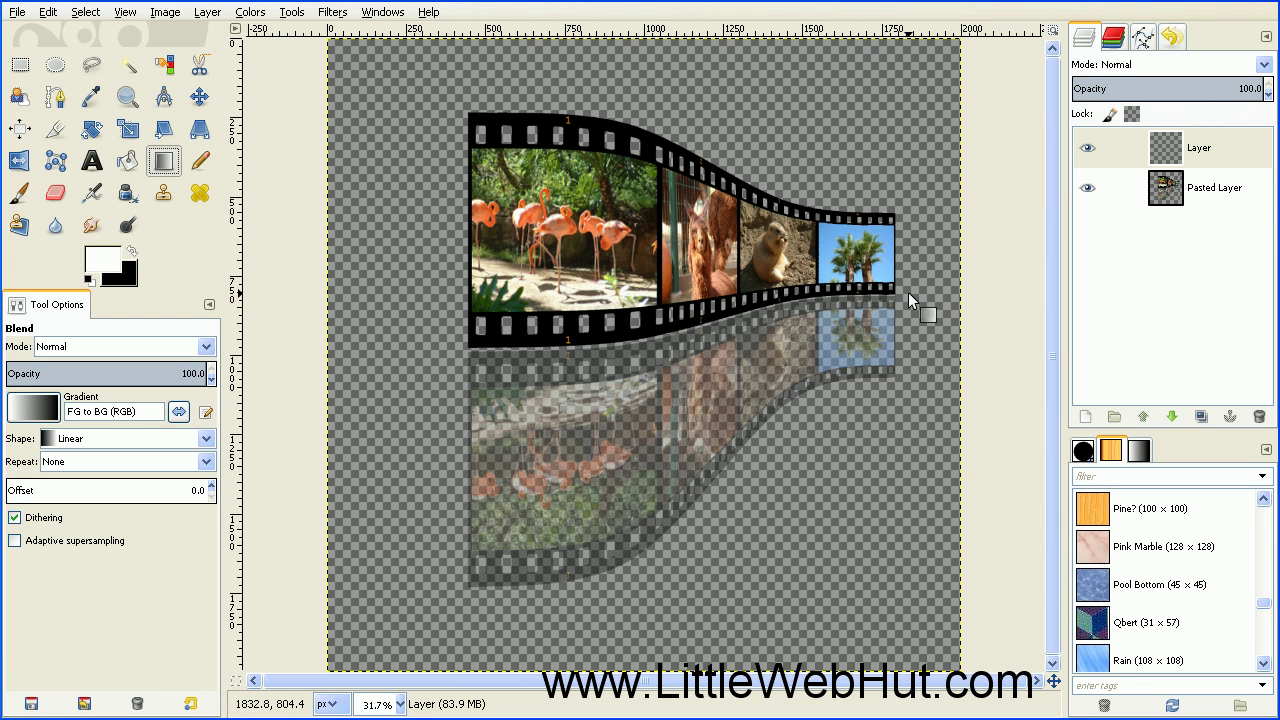
left_click_drag(908, 292, 910, 40)
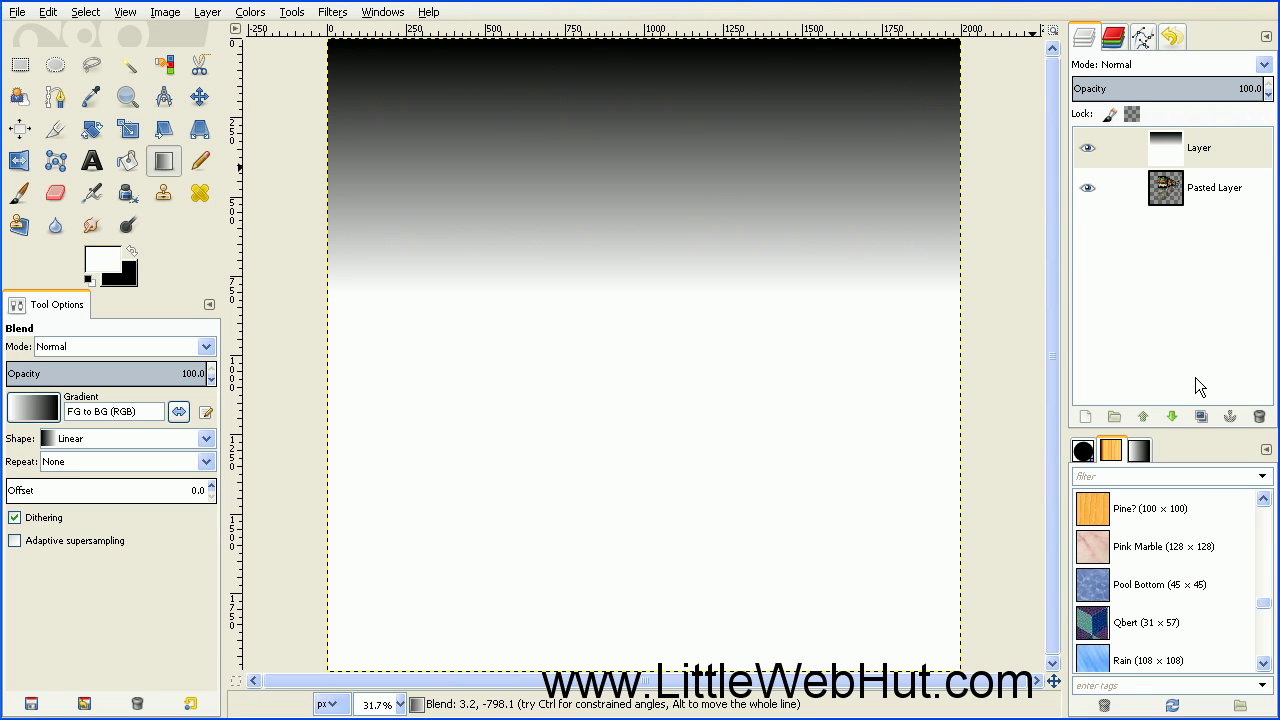
left_click(1176, 418)
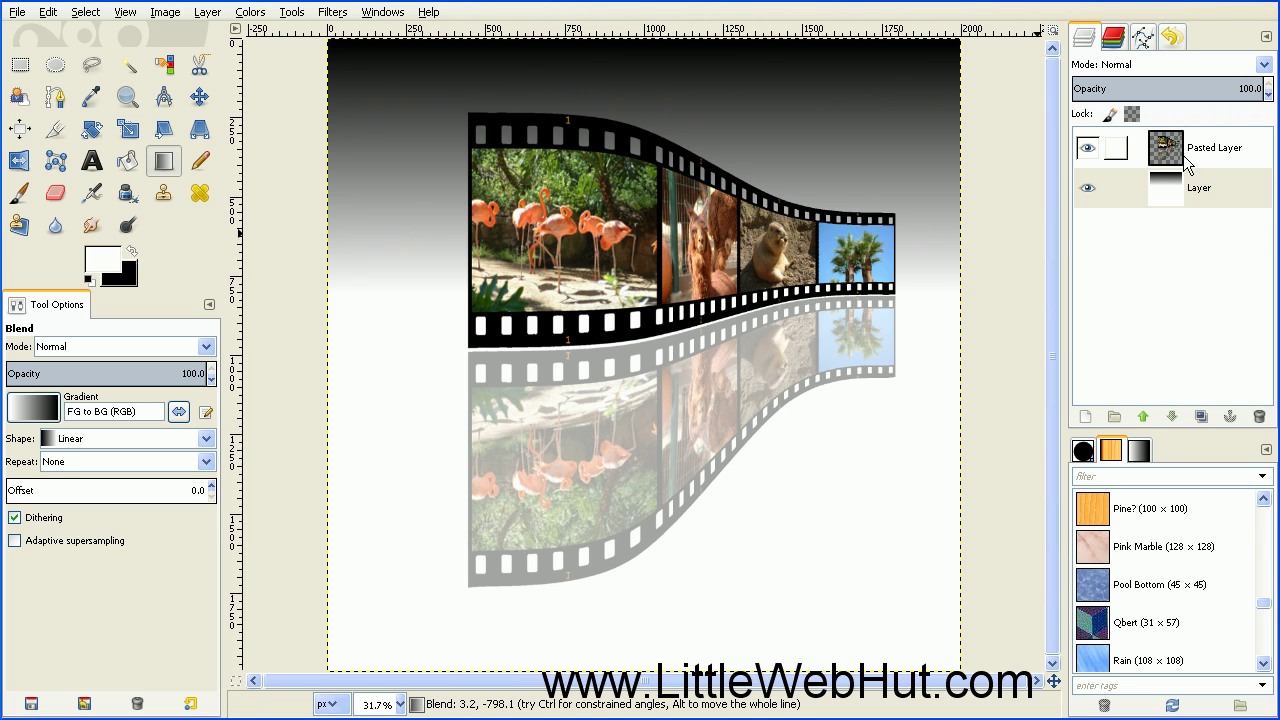
Step: Add a White (full opacity) layer mask to the filmstrip's Pasted Layer and make the layer image active instead of the mask
left_click(1137, 153)
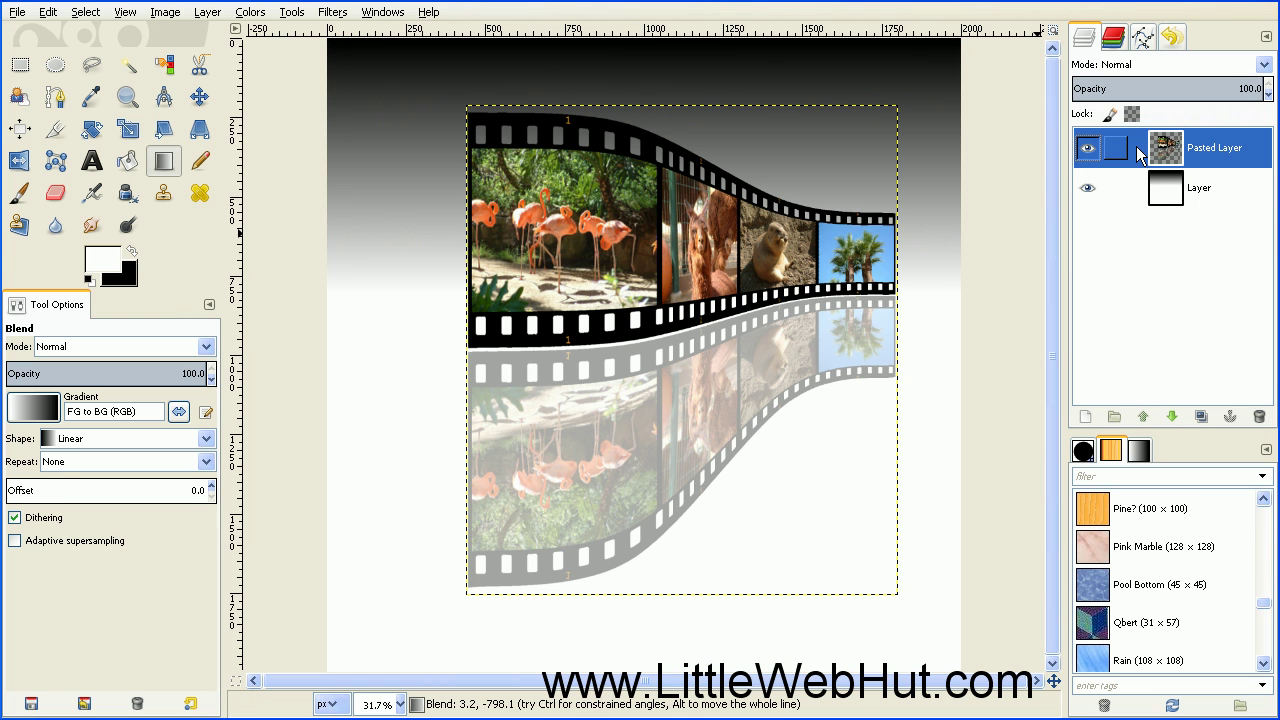
right_click(1135, 145)
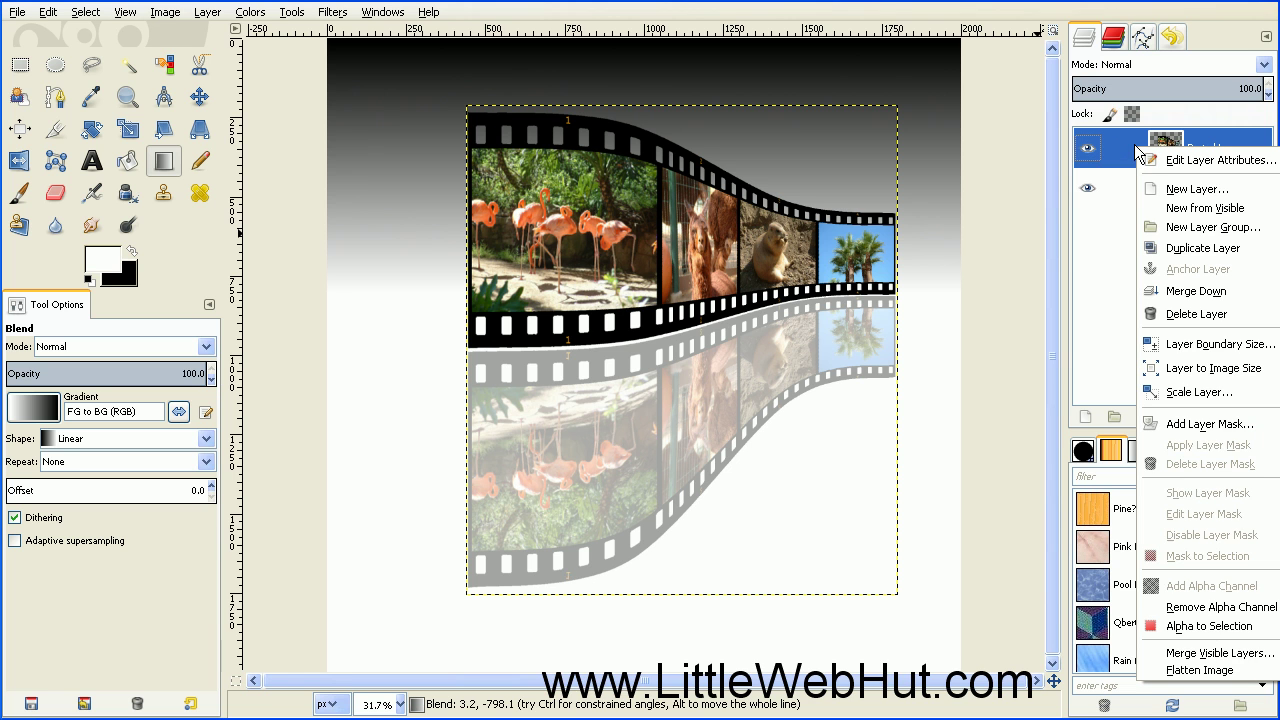
left_click(1174, 424)
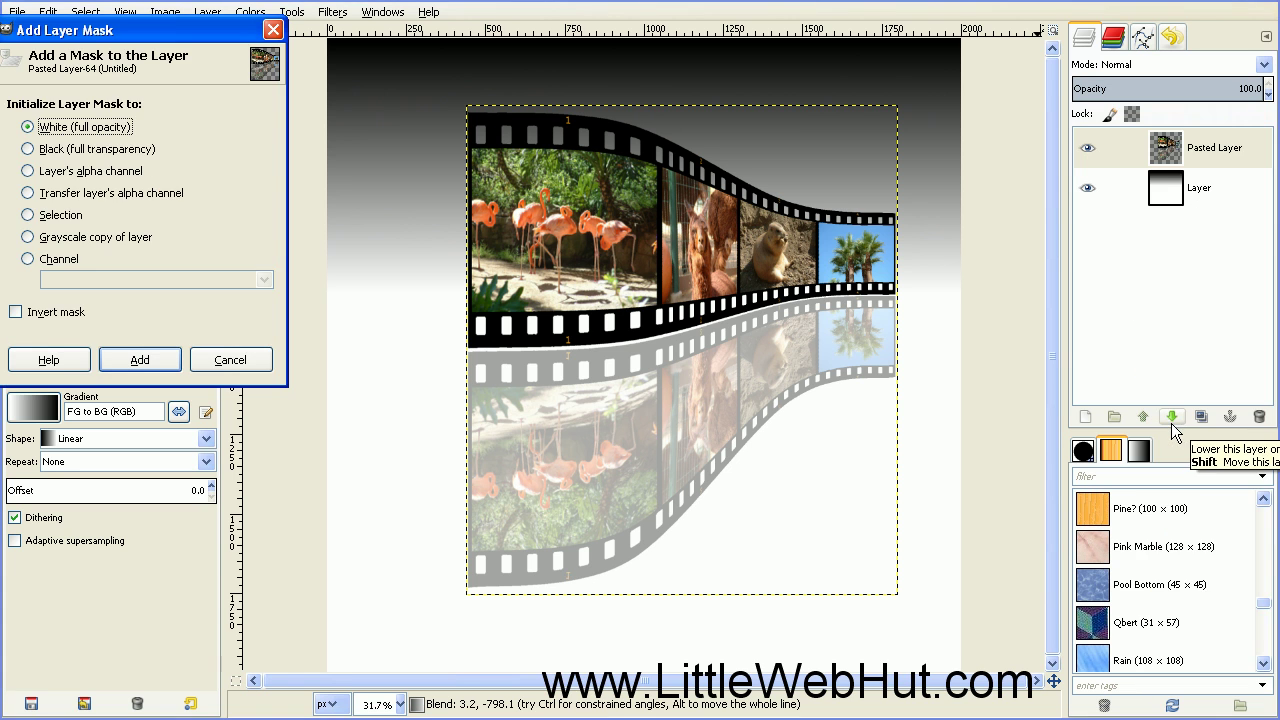
left_click_drag(207, 33, 244, 47)
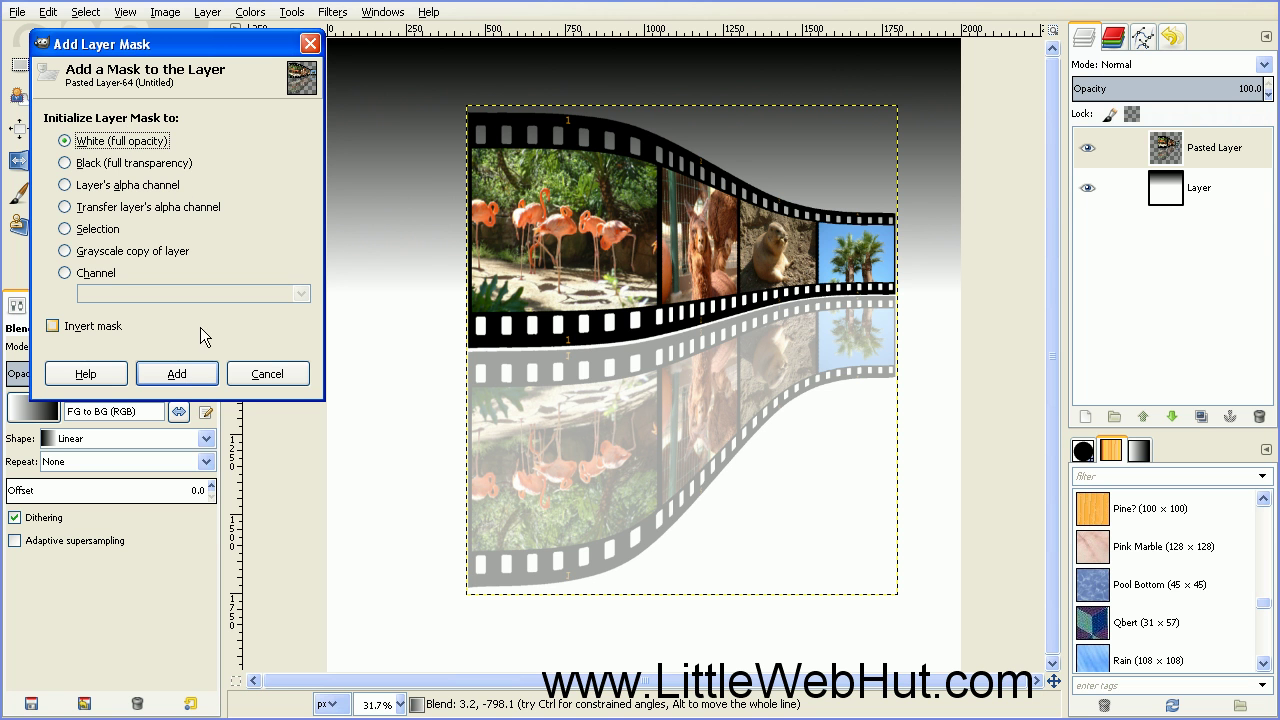
left_click(180, 375)
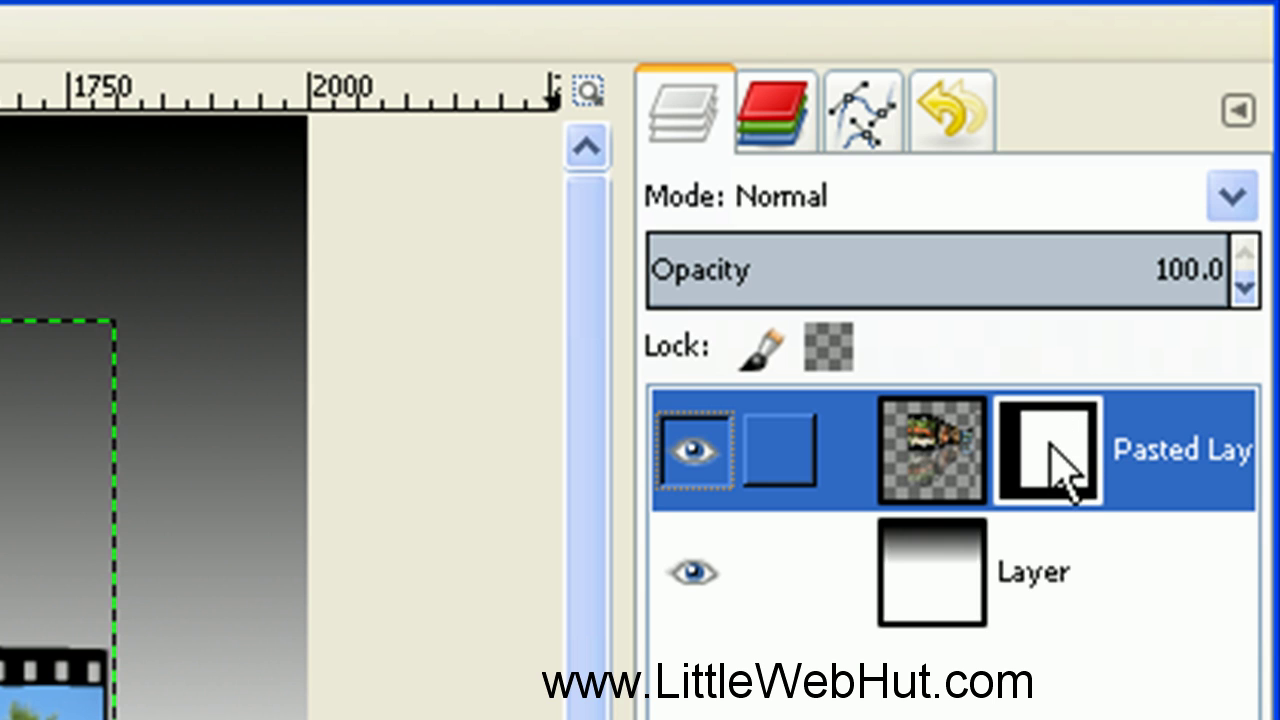
left_click(925, 462)
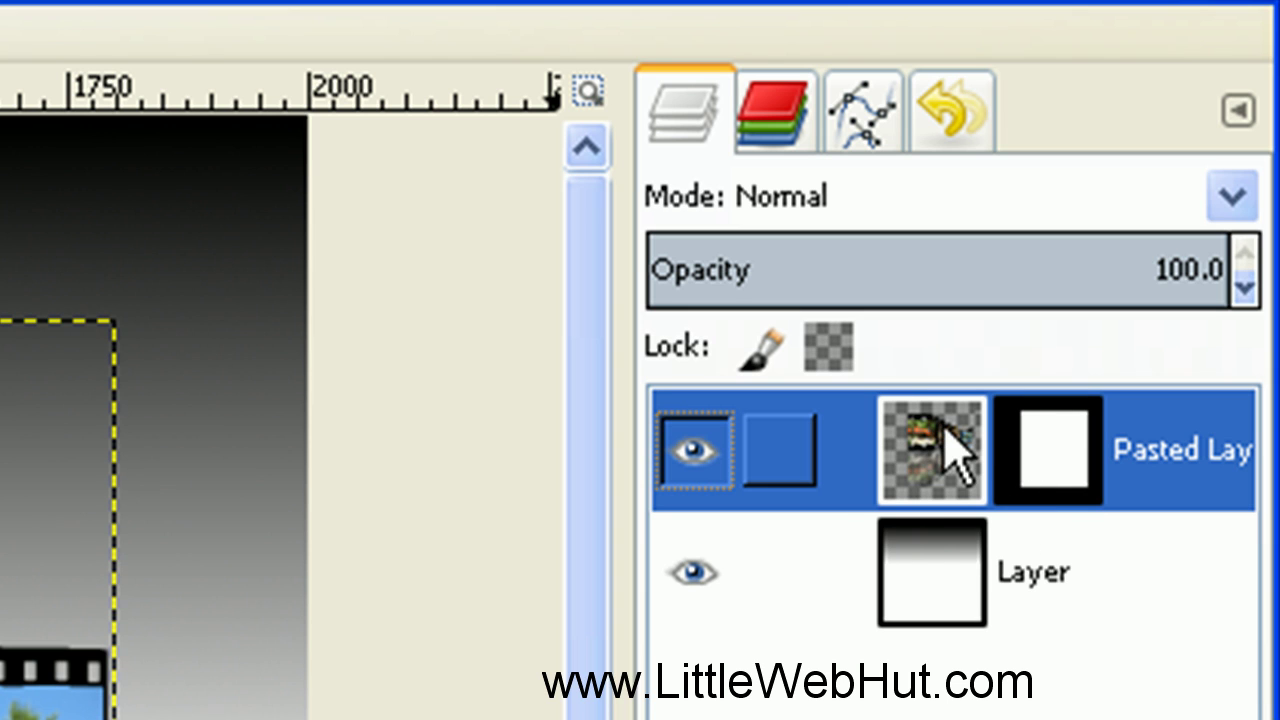
Step: Draw a slightly slanted white-to-black linear gradient down across the reflection on the filmstrip's layer mask, and merge the filmstrip layer down onto the background
left_click_drag(950, 455, 1025, 485)
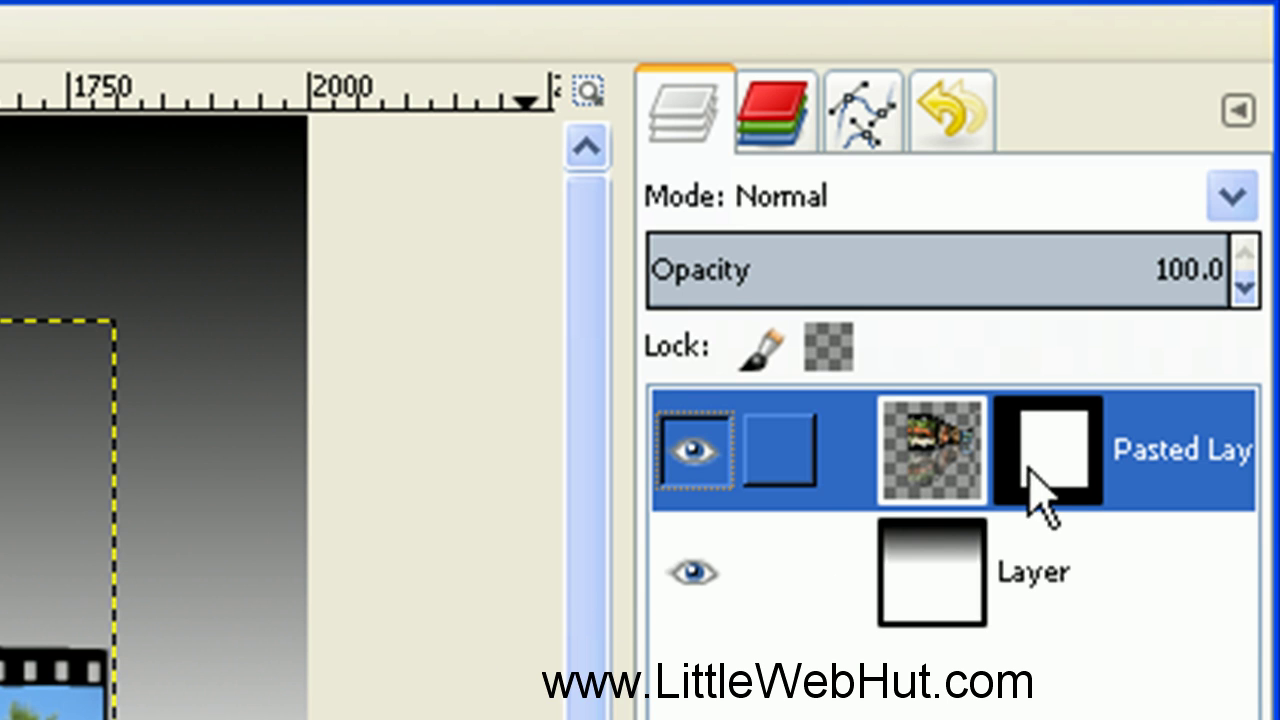
left_click(1066, 476)
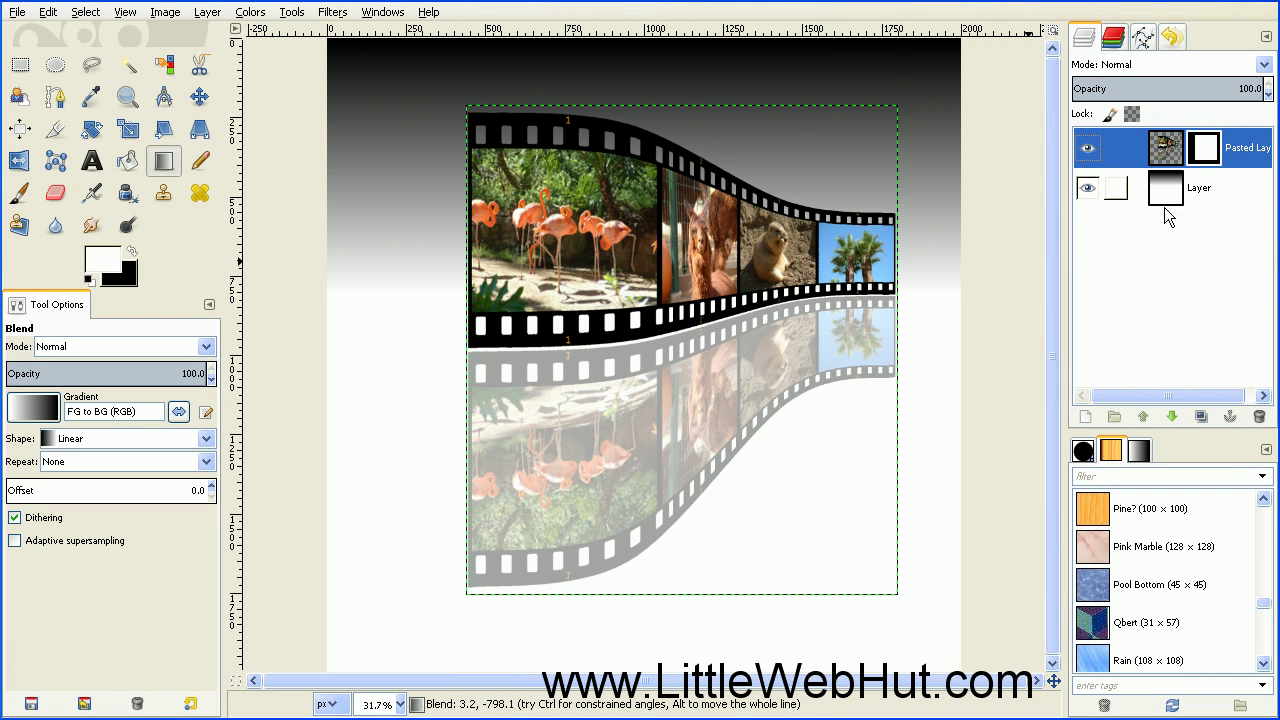
left_click(166, 163)
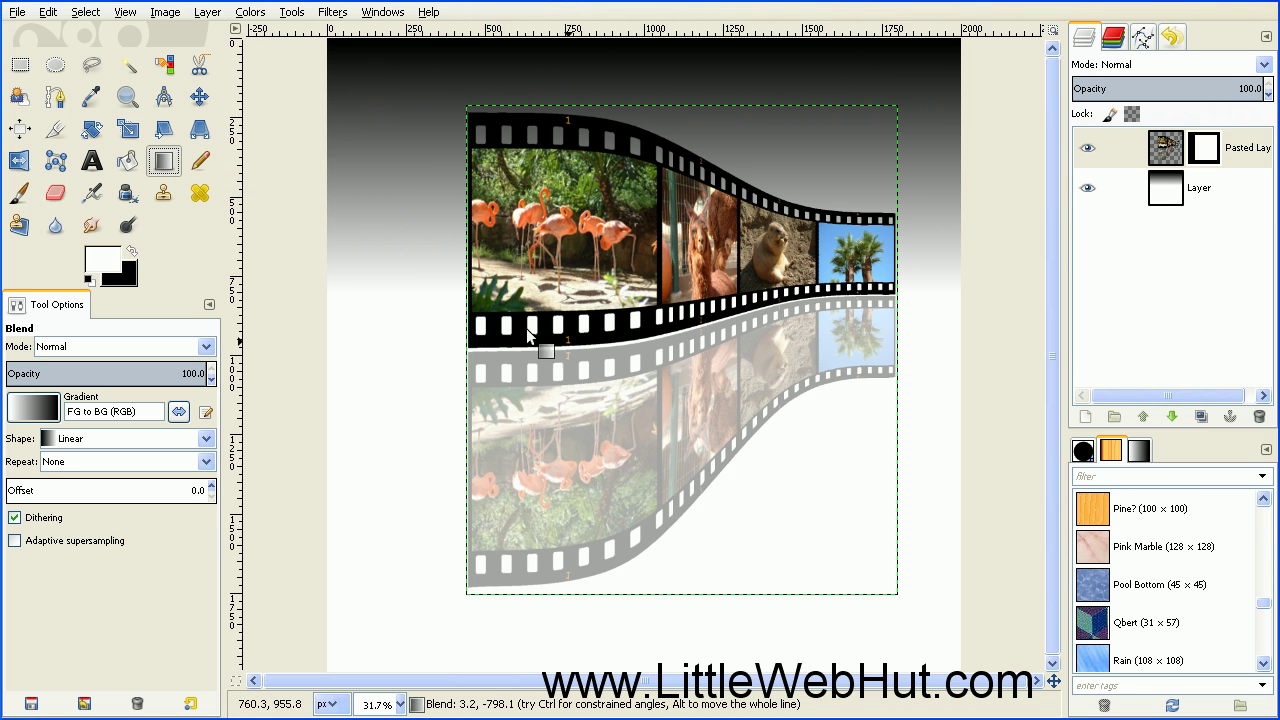
left_click_drag(741, 320, 764, 421)
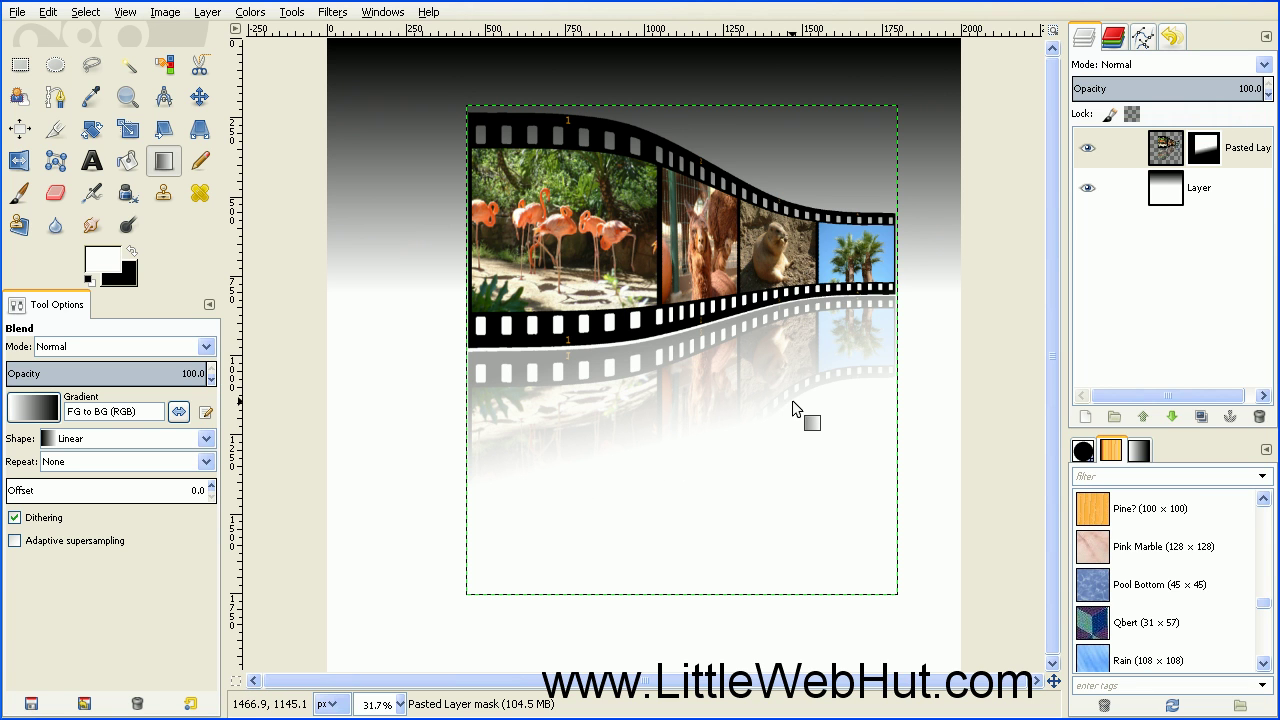
right_click(1134, 147)
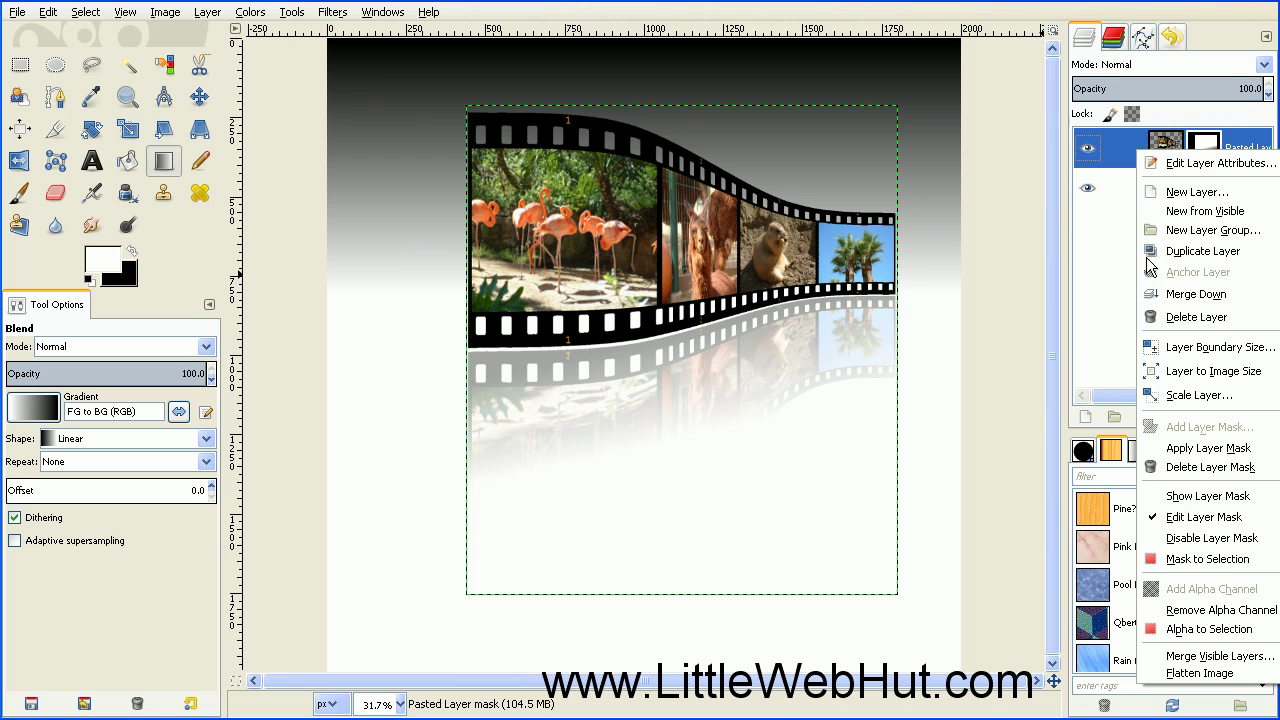
left_click(1195, 294)
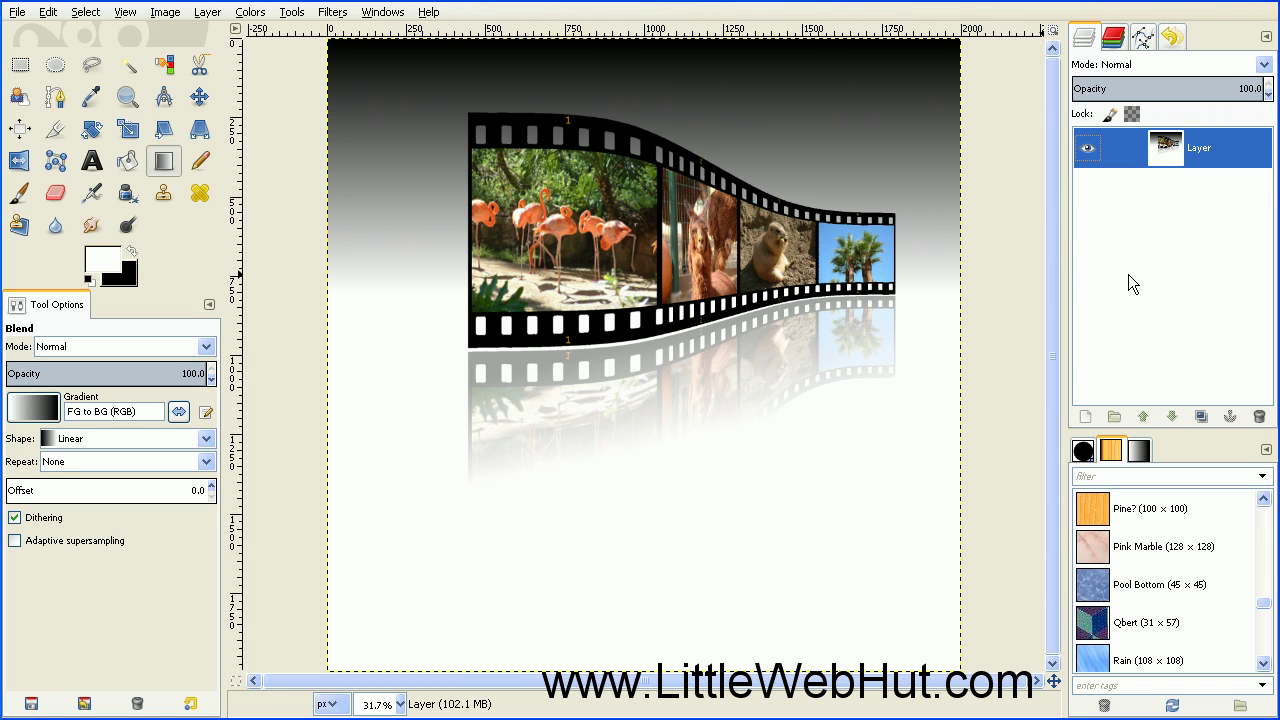
Step: Crop the image to about 1739 × 1231 px from about position 252, 110 around the filmstrip and its reflection, and fit the image in view
left_click(55, 131)
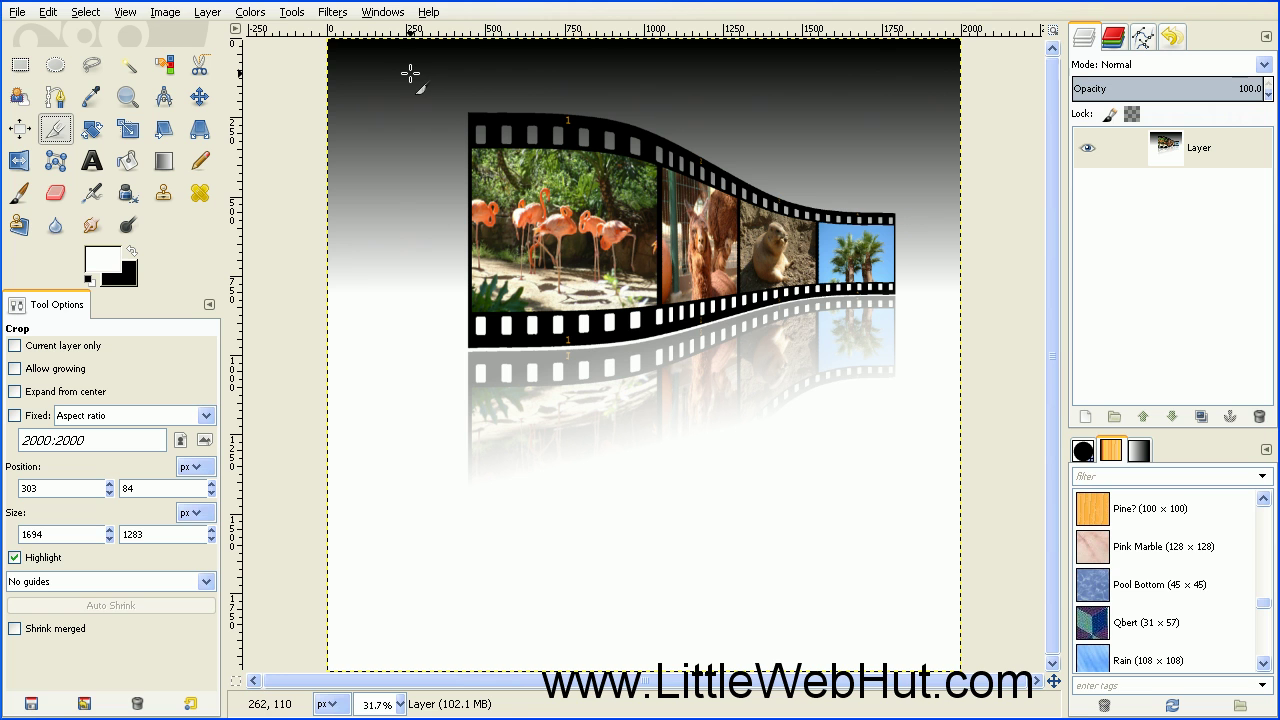
left_click_drag(407, 73, 961, 465)
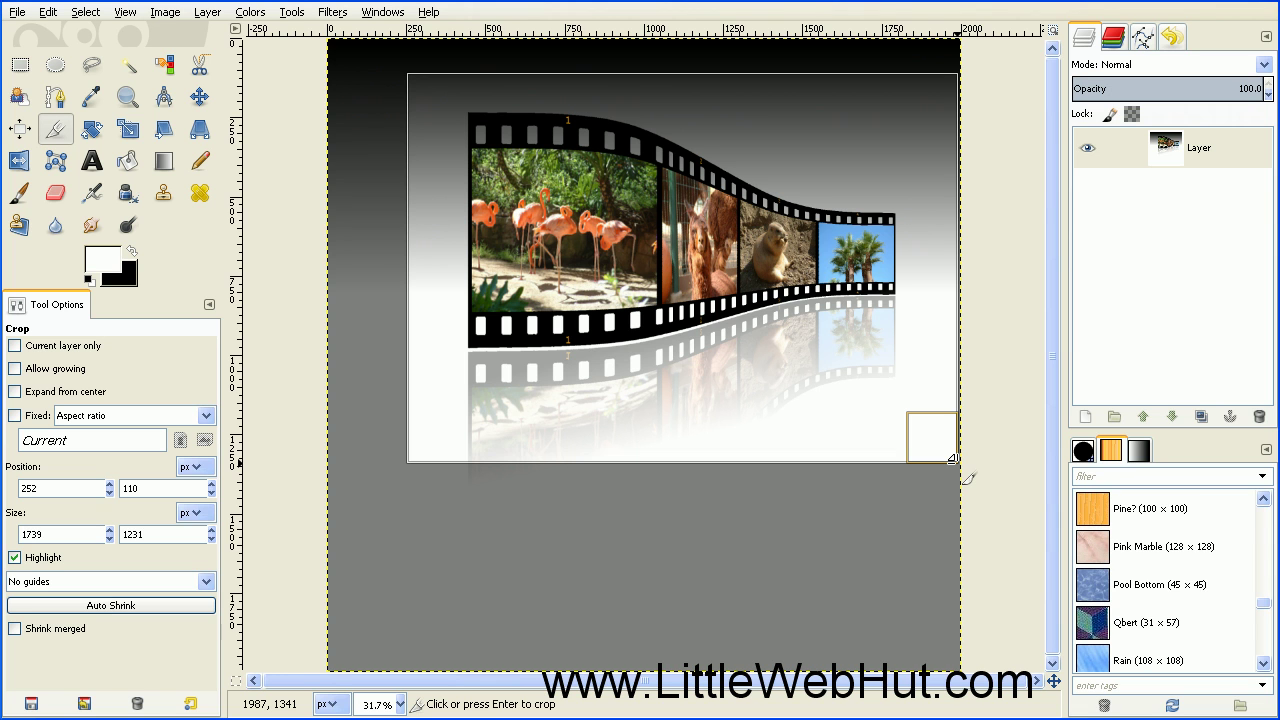
key("Return")
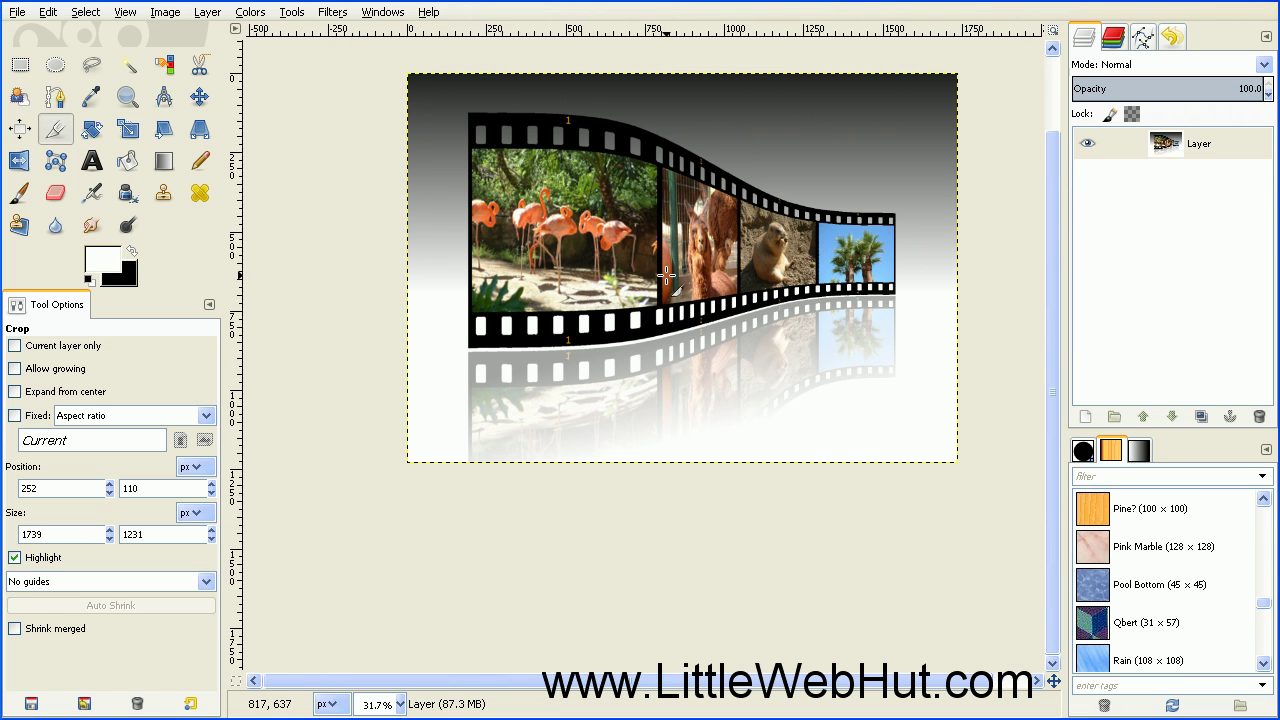
left_click(125, 13)
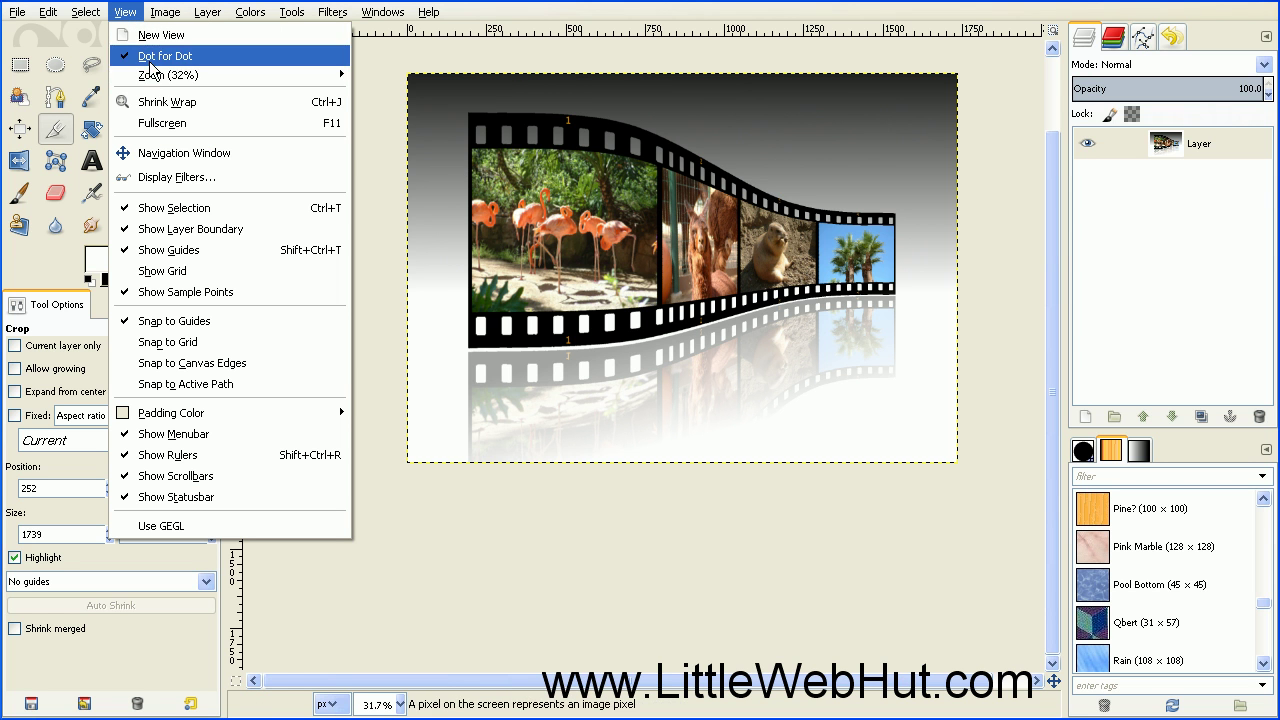
mouse_move(250, 75)
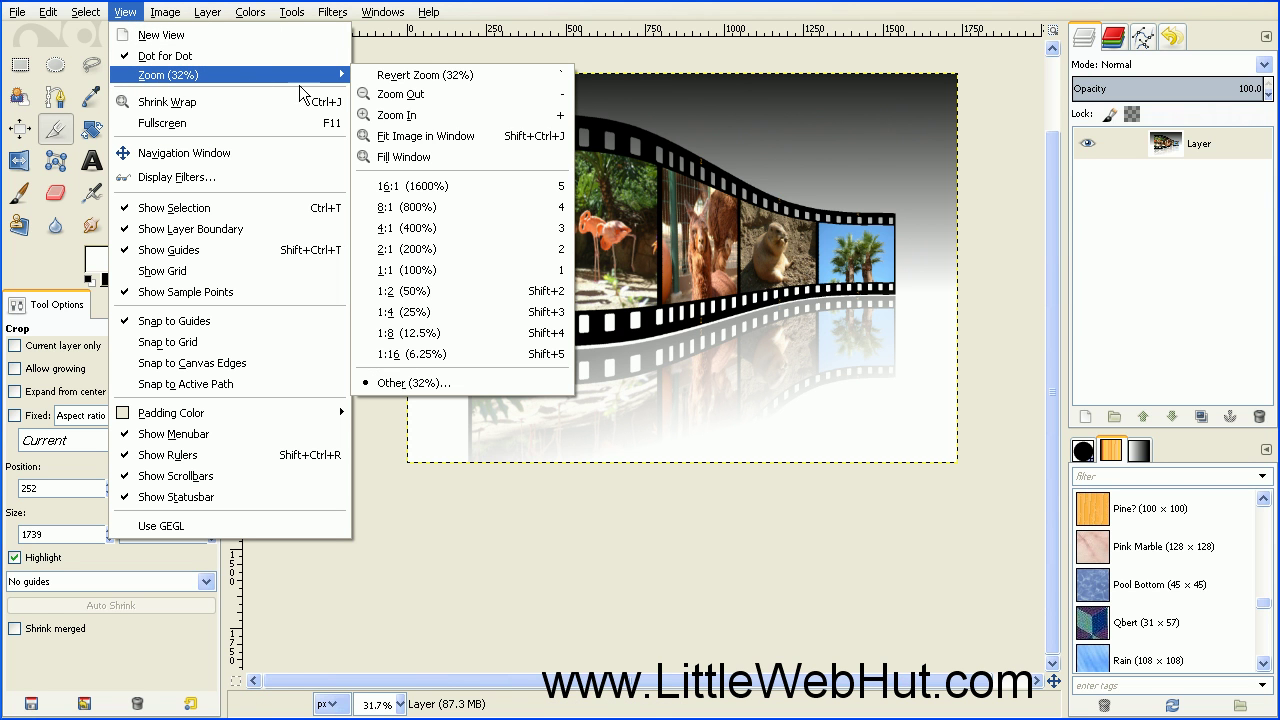
left_click(467, 138)
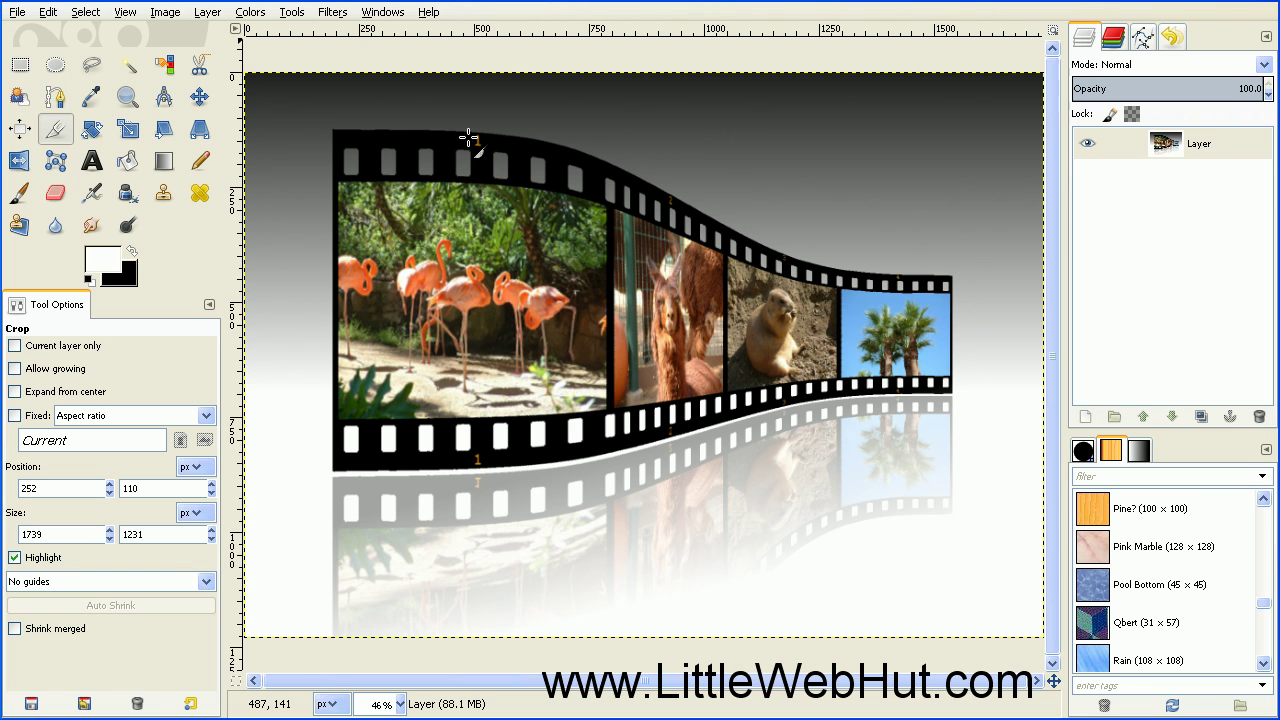